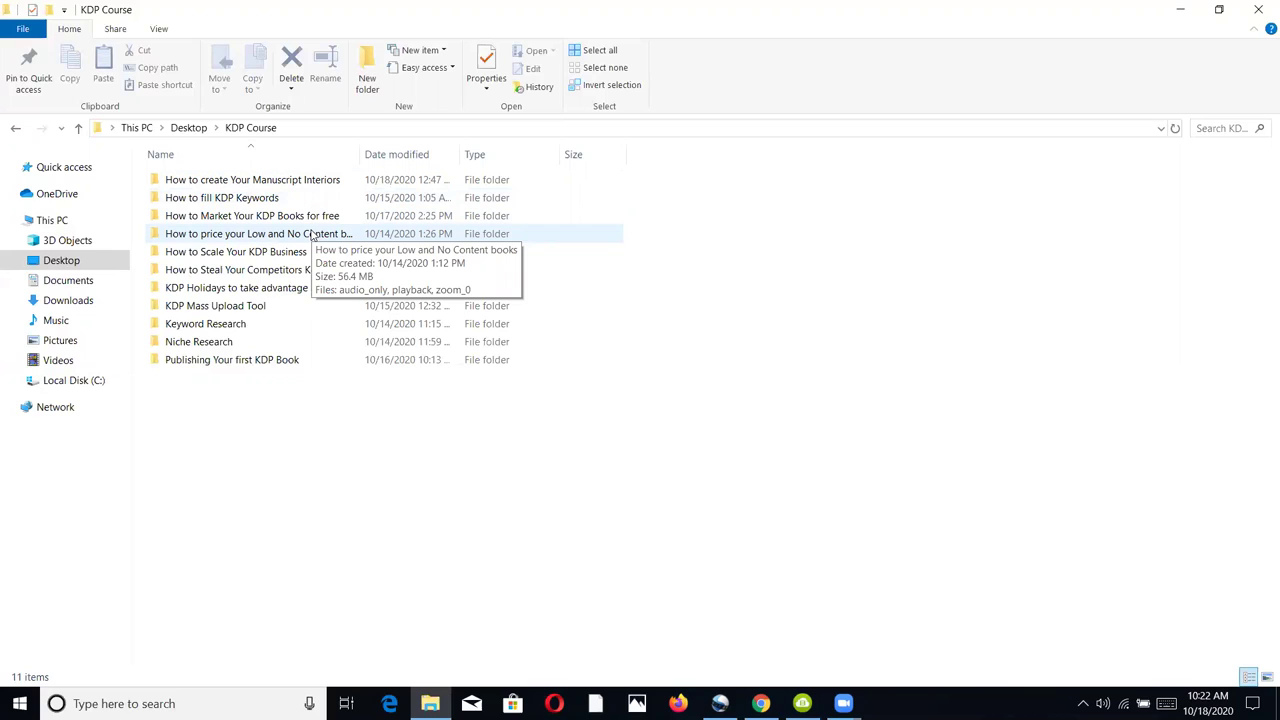
mouse_move(277, 362)
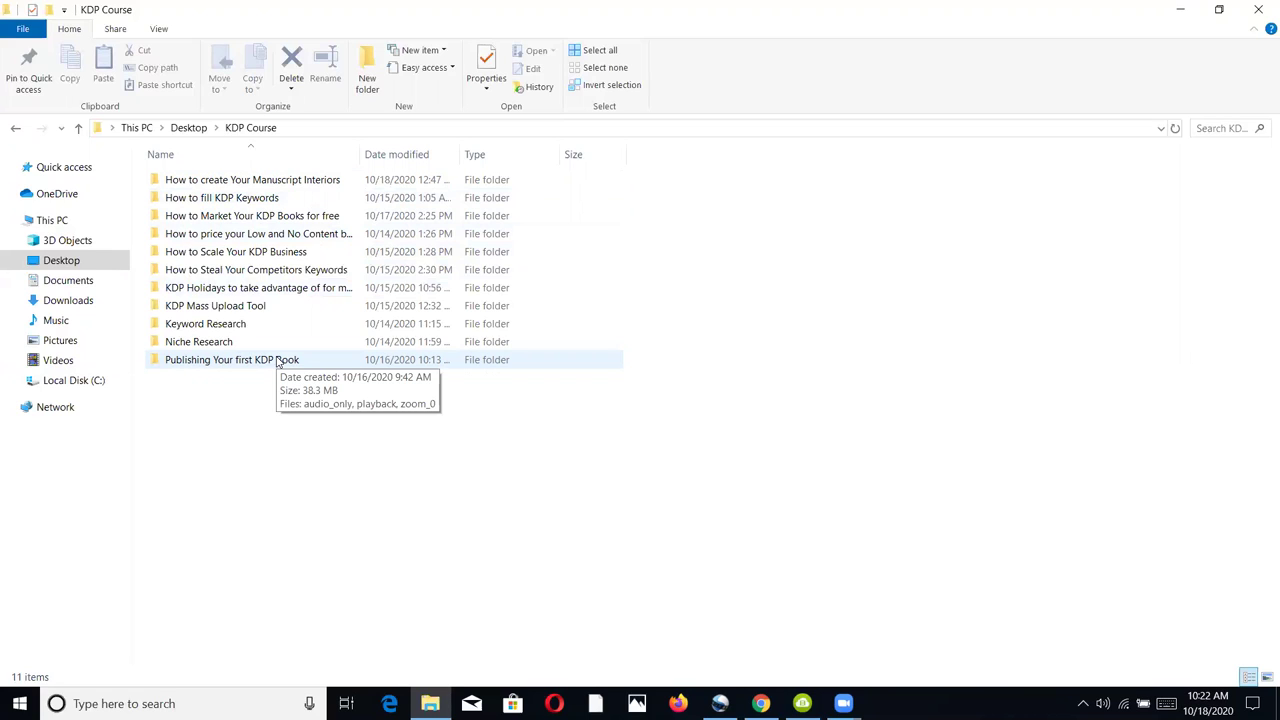
mouse_move(281, 288)
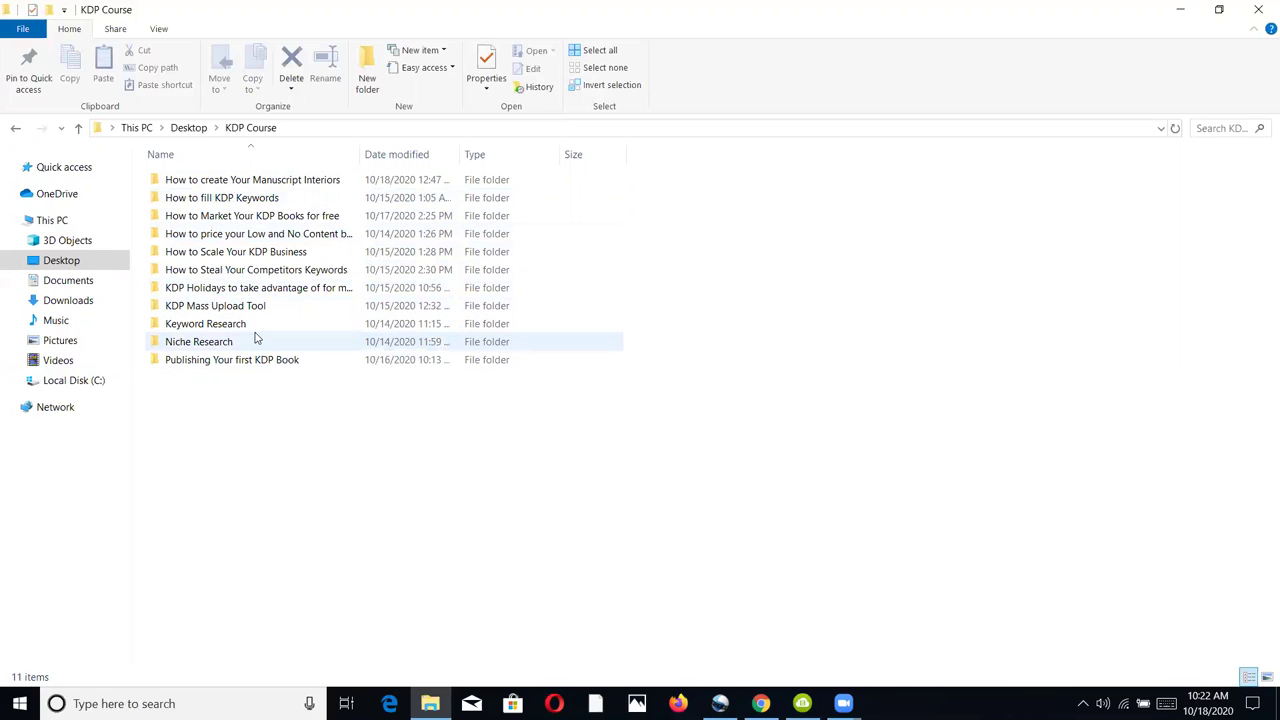
mouse_move(255, 340)
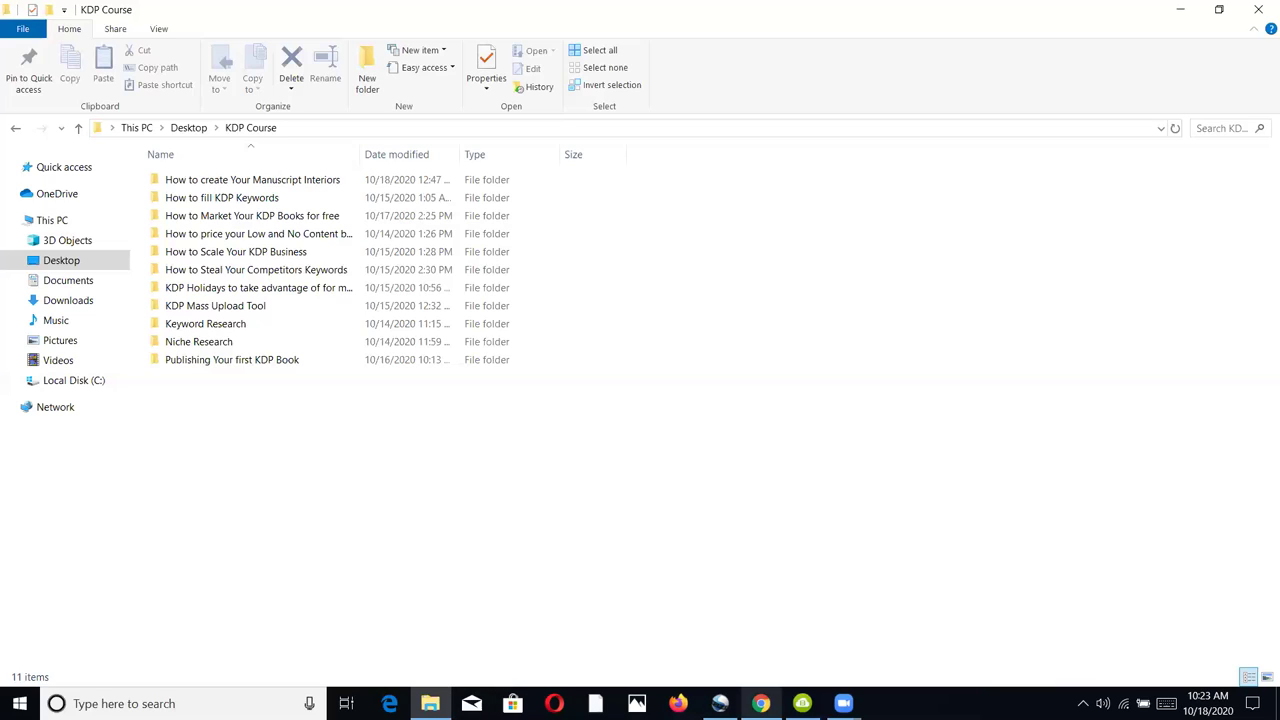
Switch to the Canva presentation in Chrome and view its Twitter marketing title slide on page 1
mouse_move(761, 703)
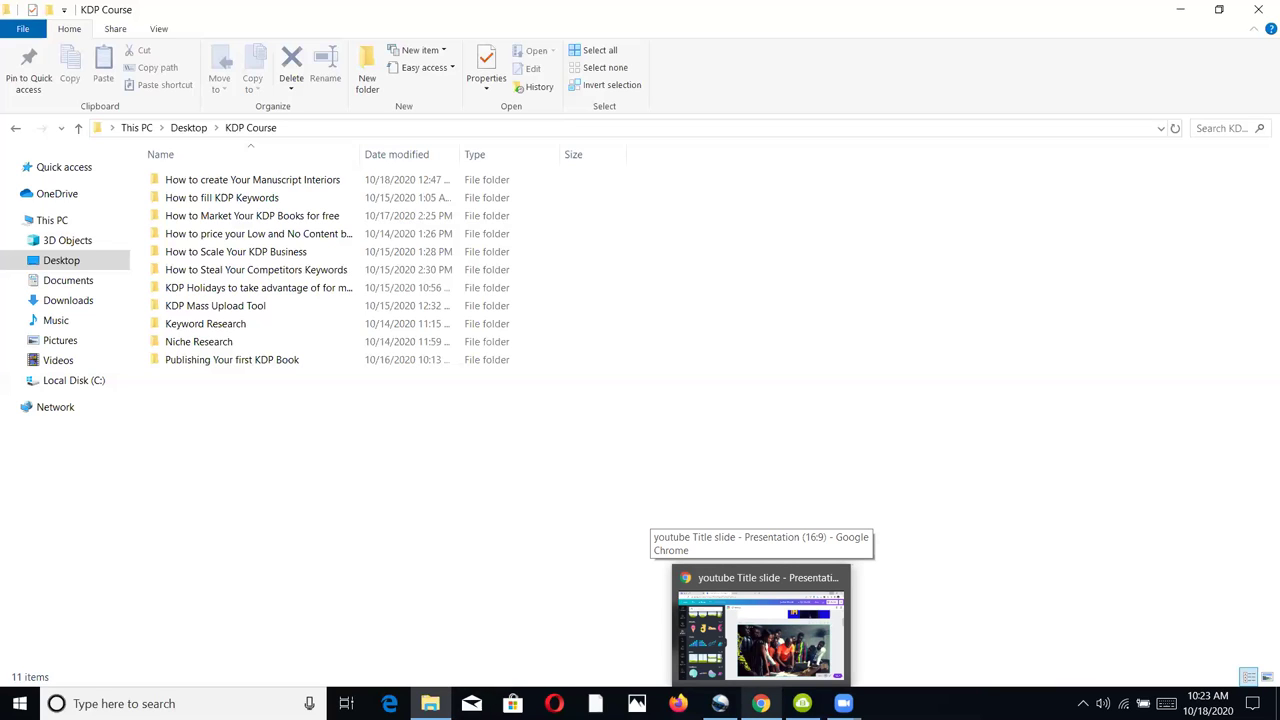
left_click(760, 630)
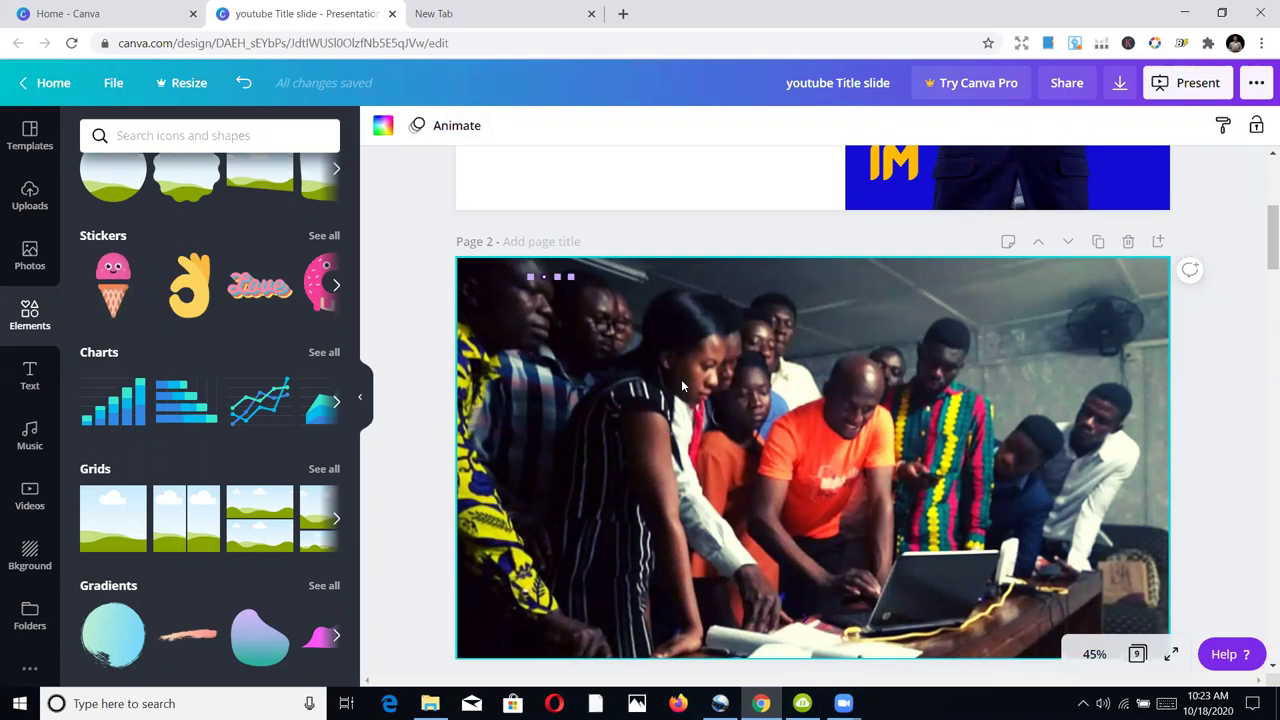
scroll(786, 491, "up", 4)
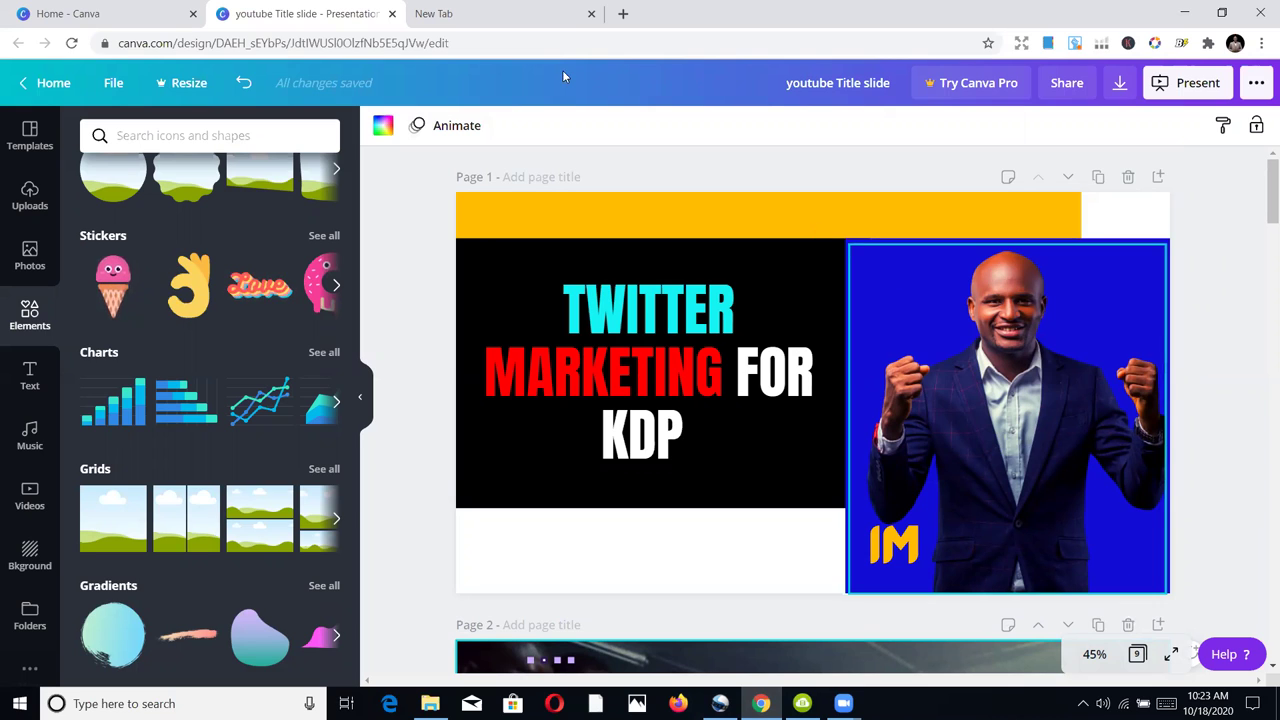
Open twitter.com in the empty browser tab
left_click(503, 8)
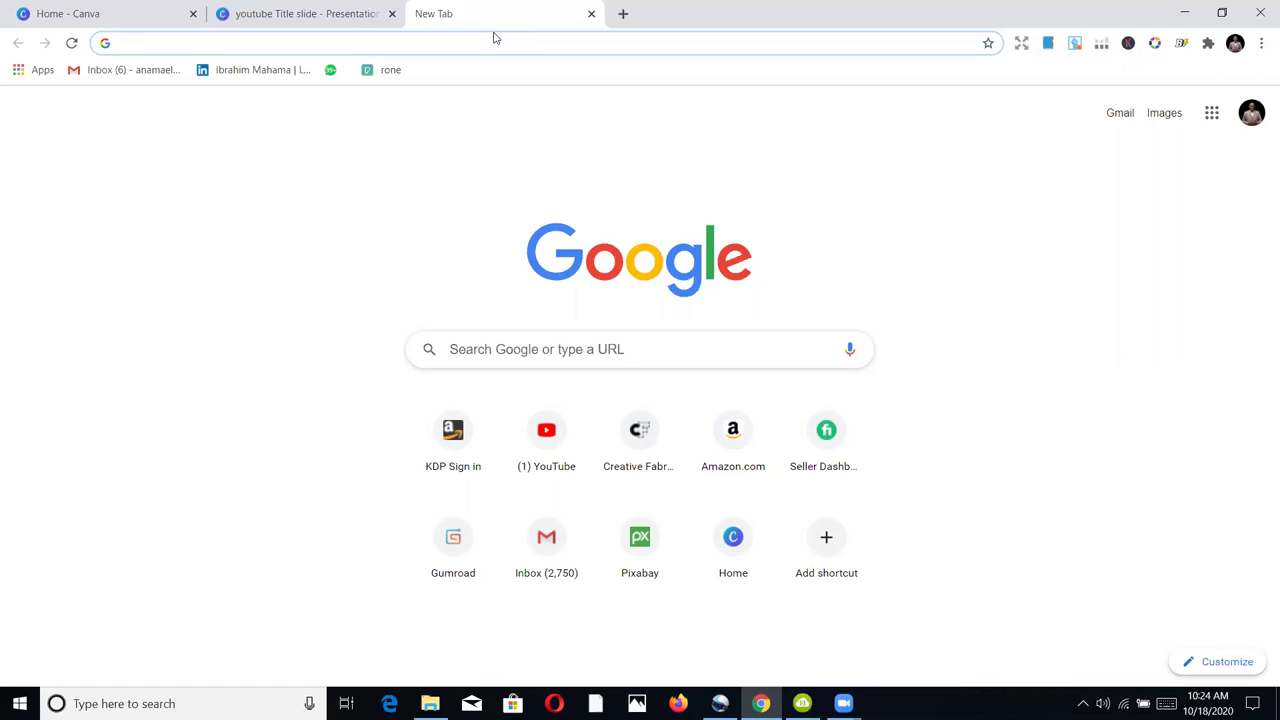
type("twitter.com")
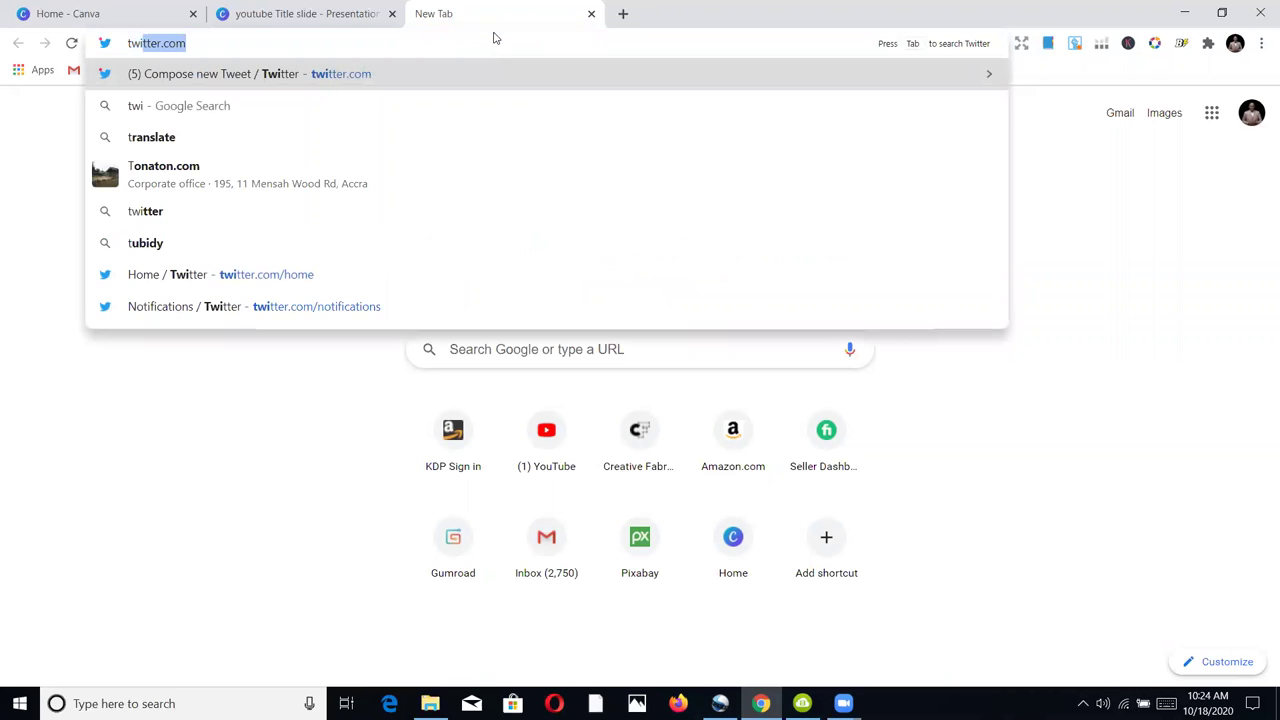
key("Return")
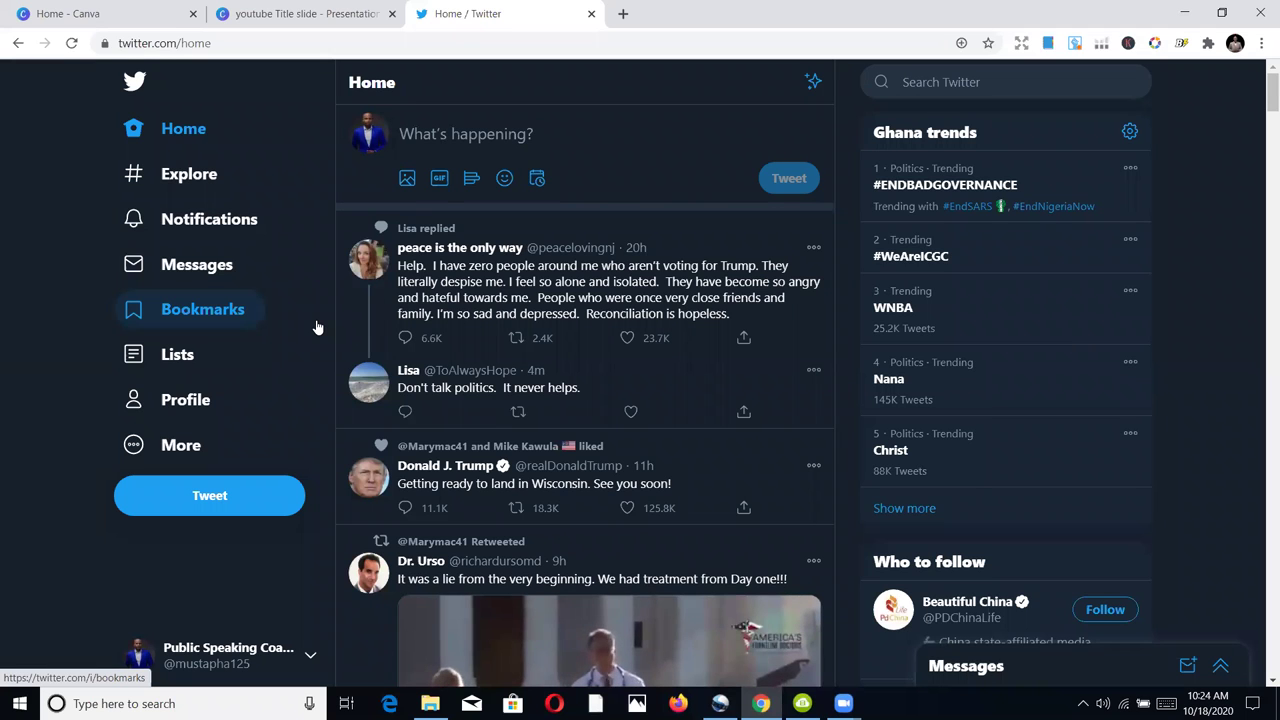
scroll(485, 279, "down", 1)
scroll(487, 279, "up", 1)
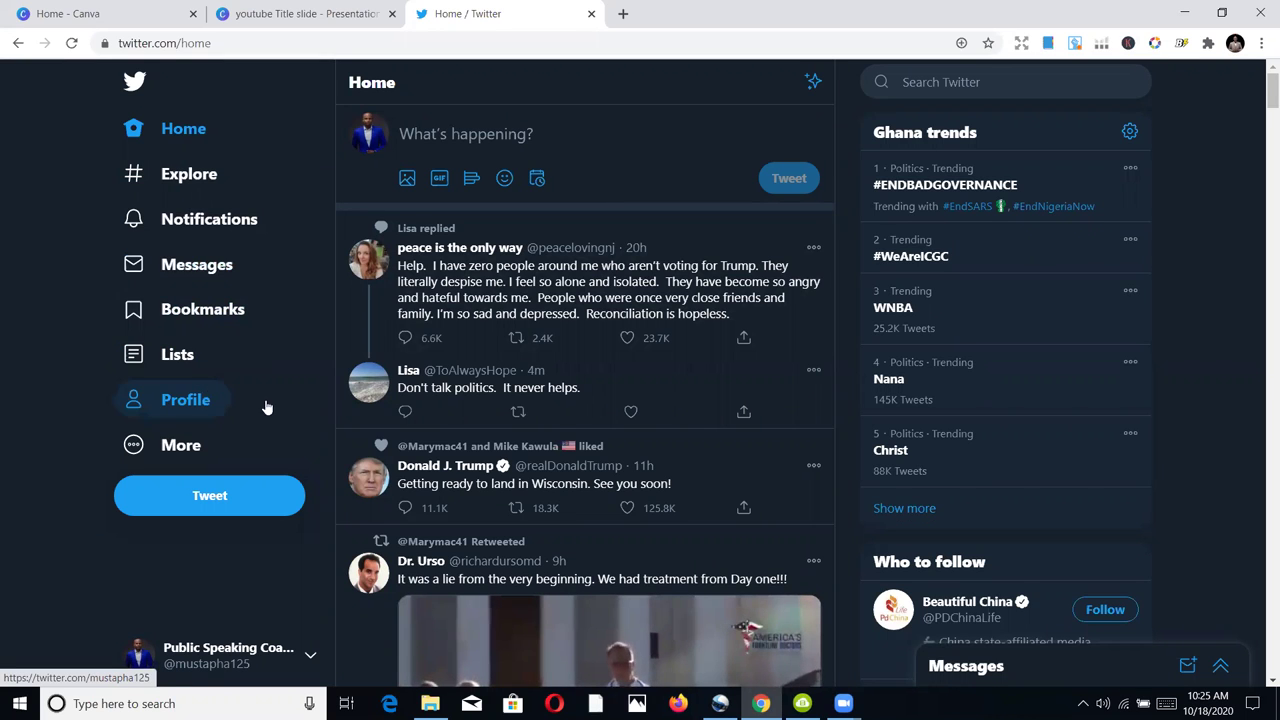
scroll(272, 412, "down", 1)
scroll(200, 410, "up", 1)
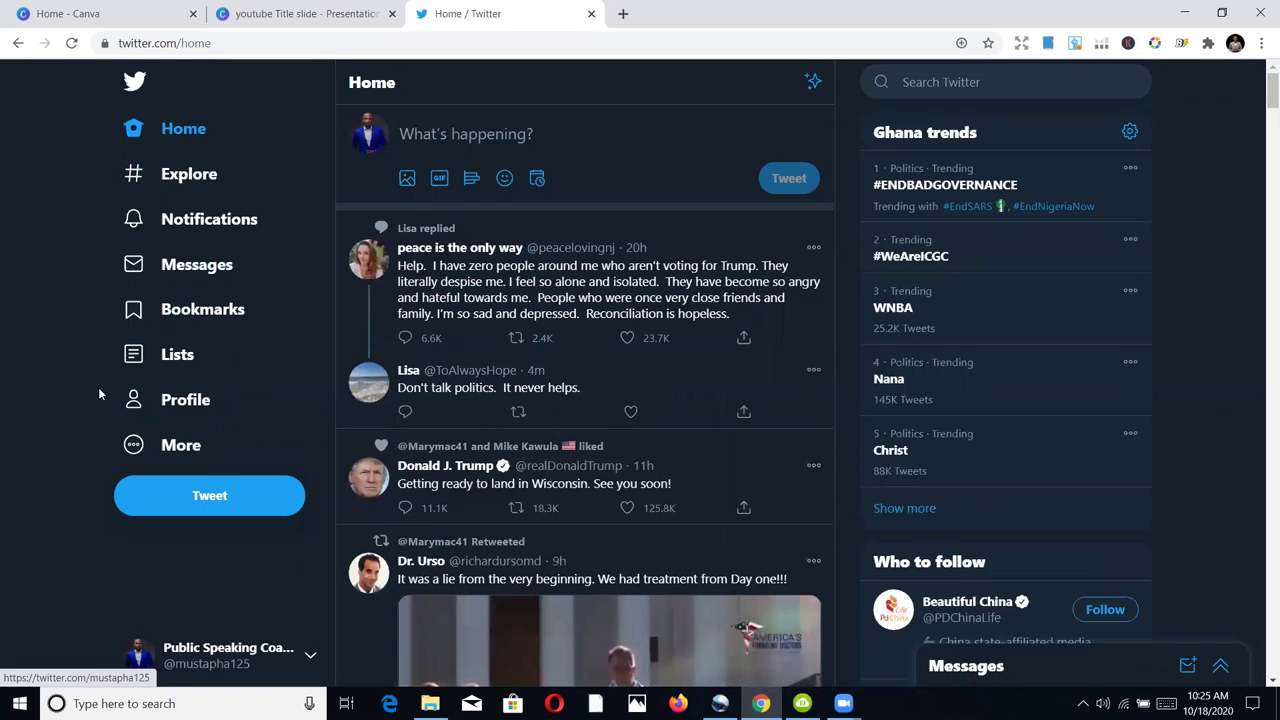
Open the account's own Twitter profile, look over its header, bio and latest tweet, and return to the home feed
left_click(192, 398)
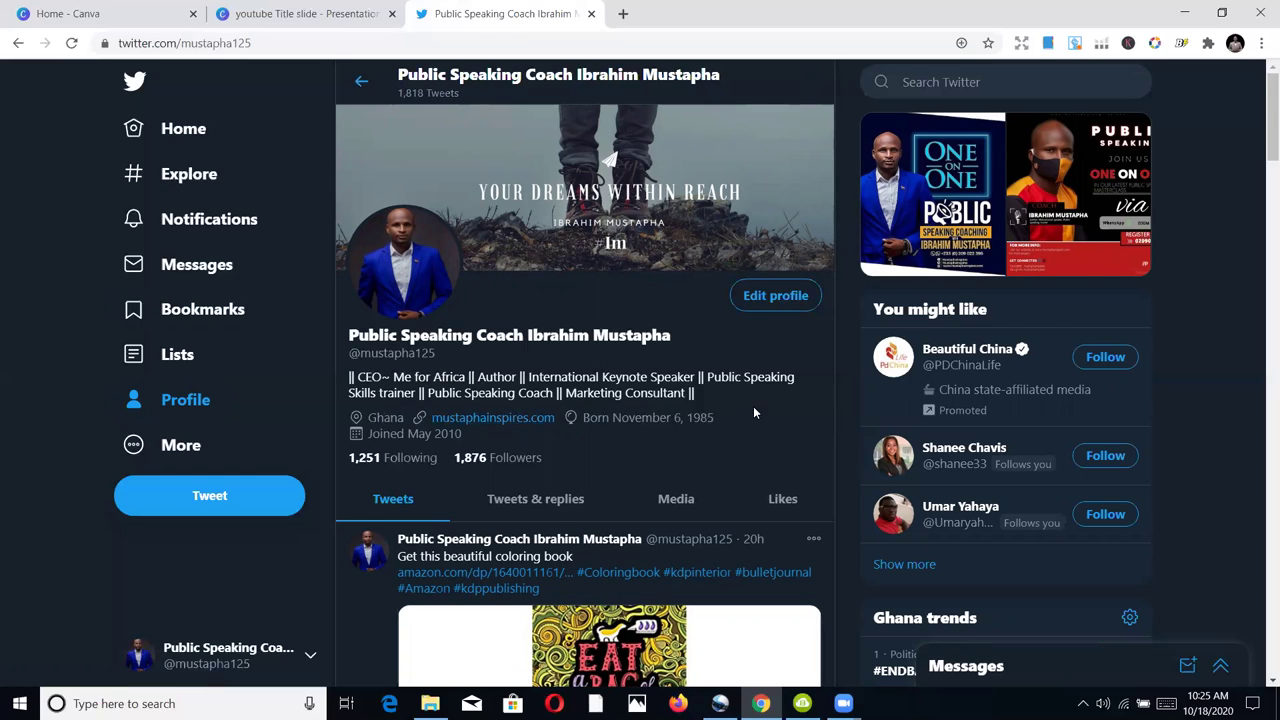
scroll(721, 403, "down", 2)
scroll(712, 390, "down", 1)
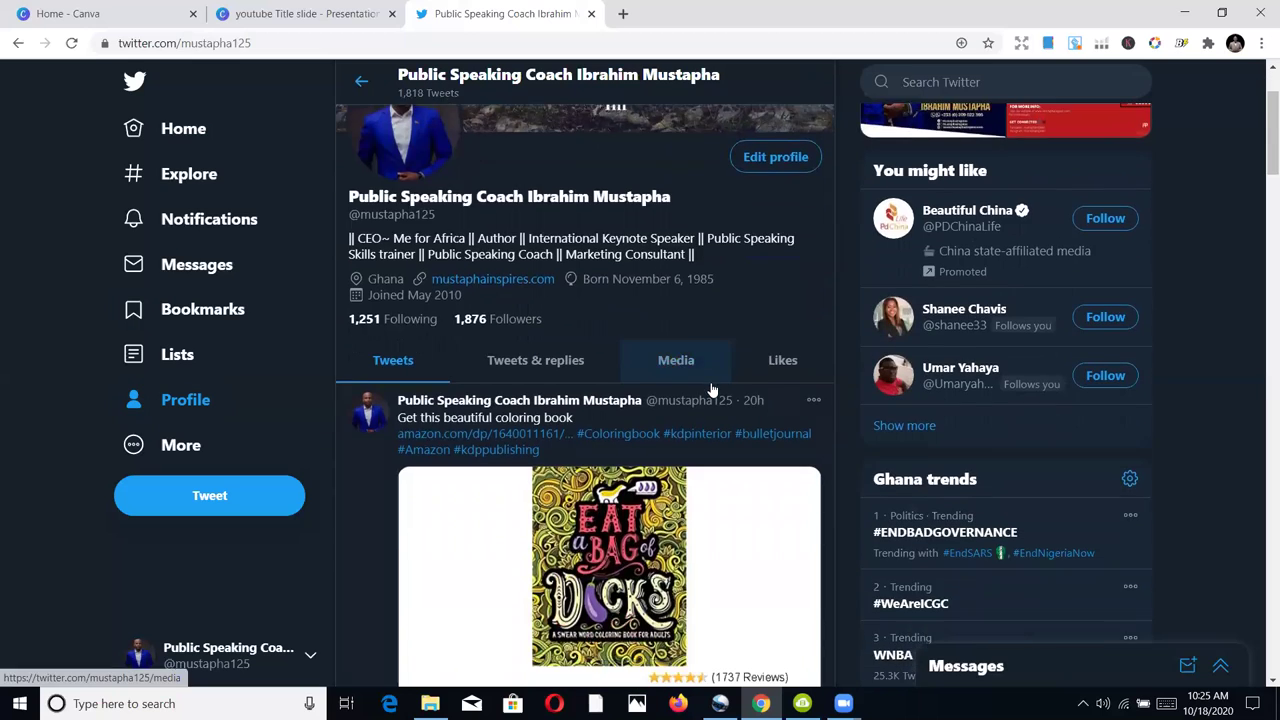
scroll(689, 354, "up", 3)
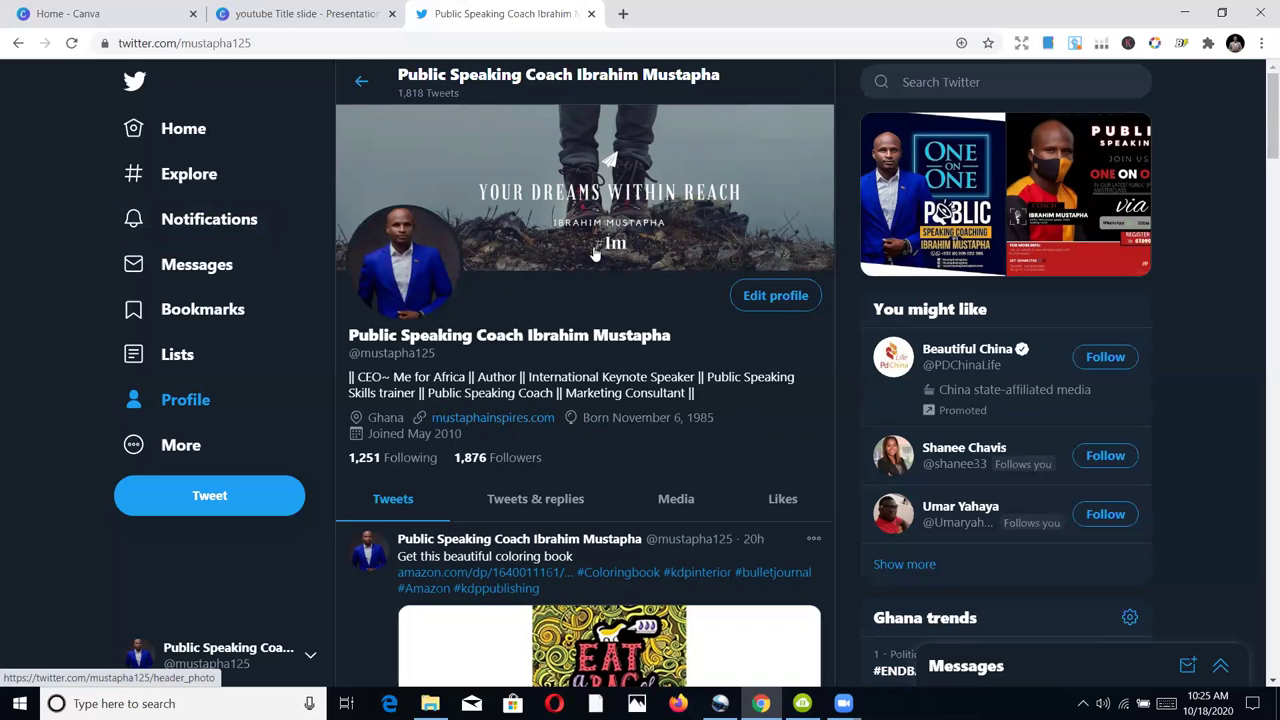
left_click(169, 137)
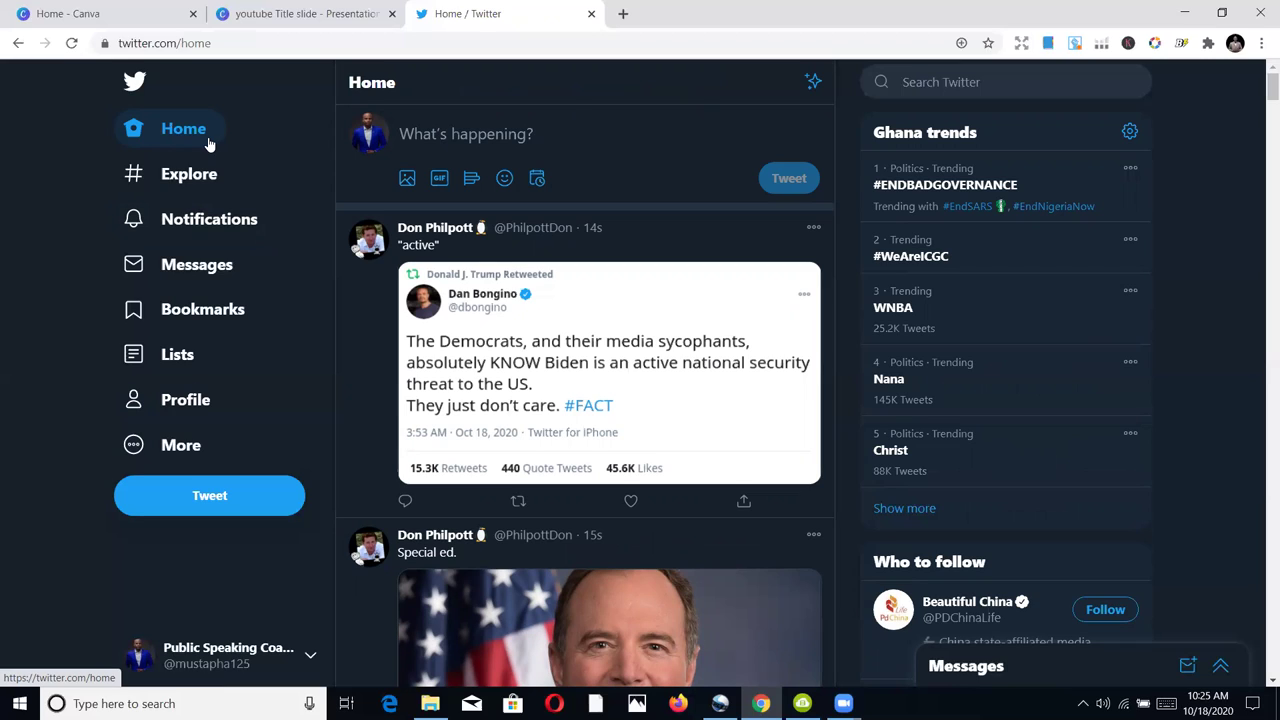
Open amazon.com in a new browser tab and search all departments for "coloring"
left_click(622, 14)
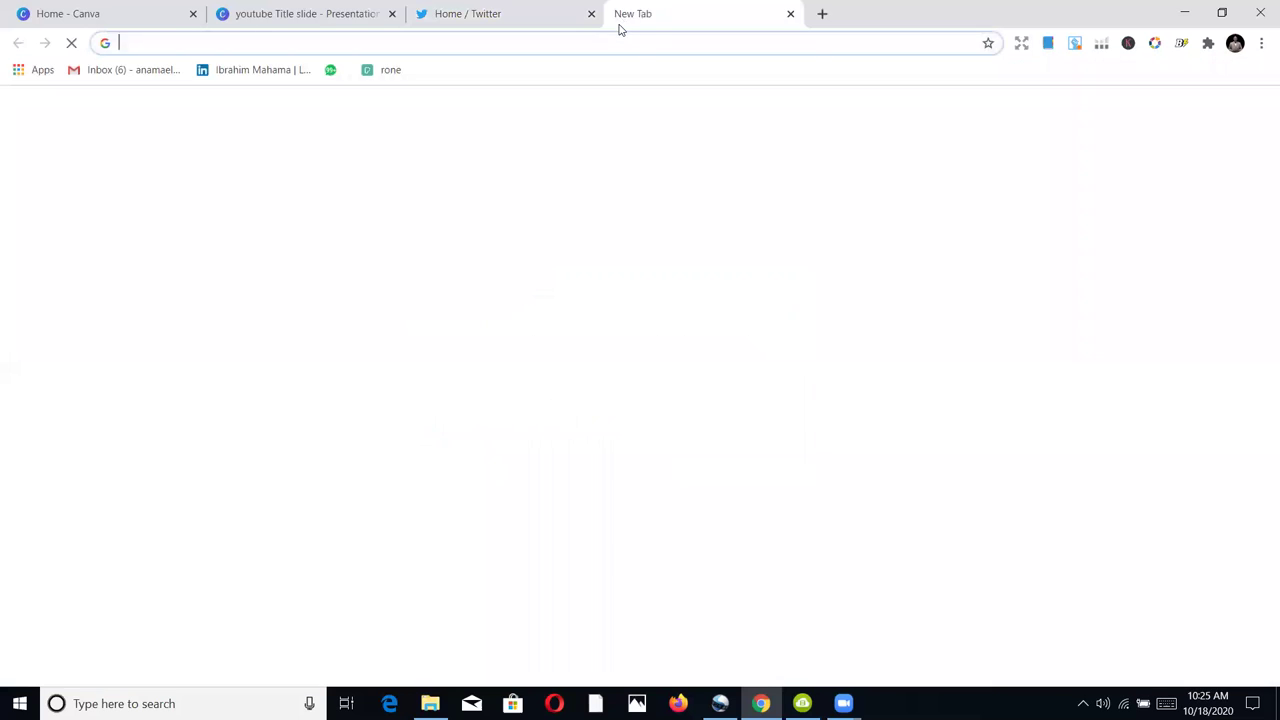
type("amazon.com")
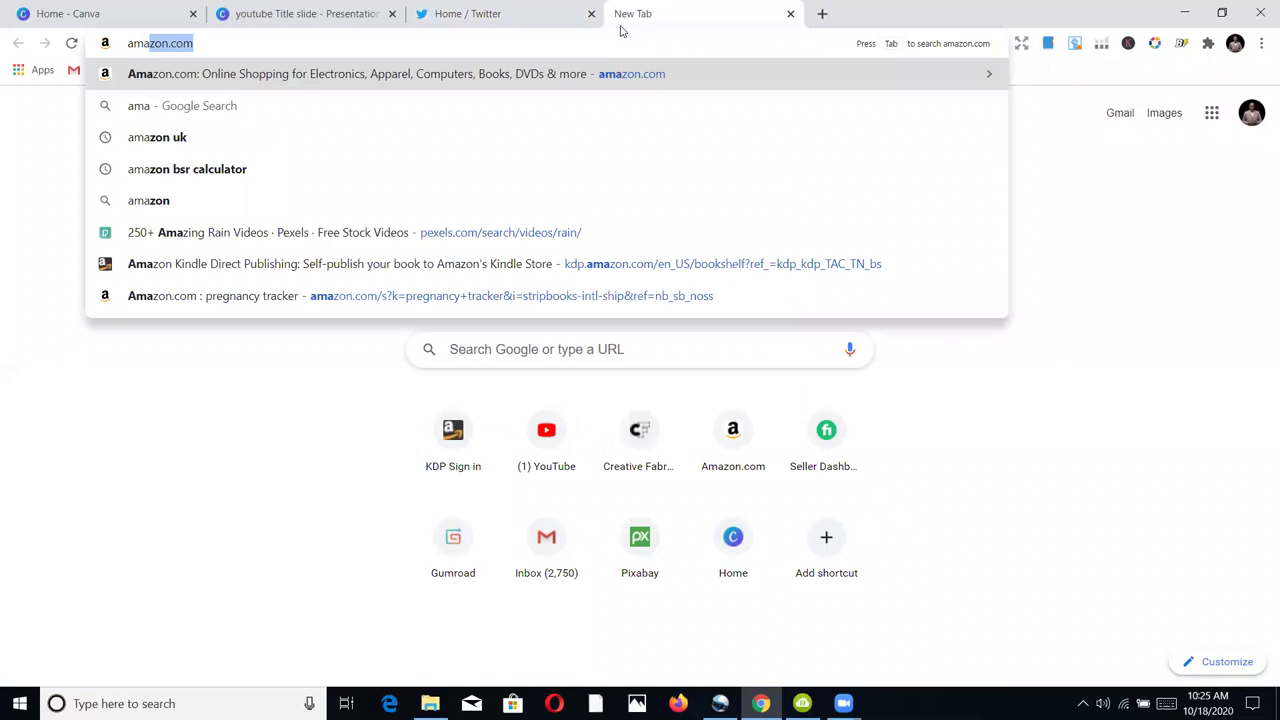
key("Return")
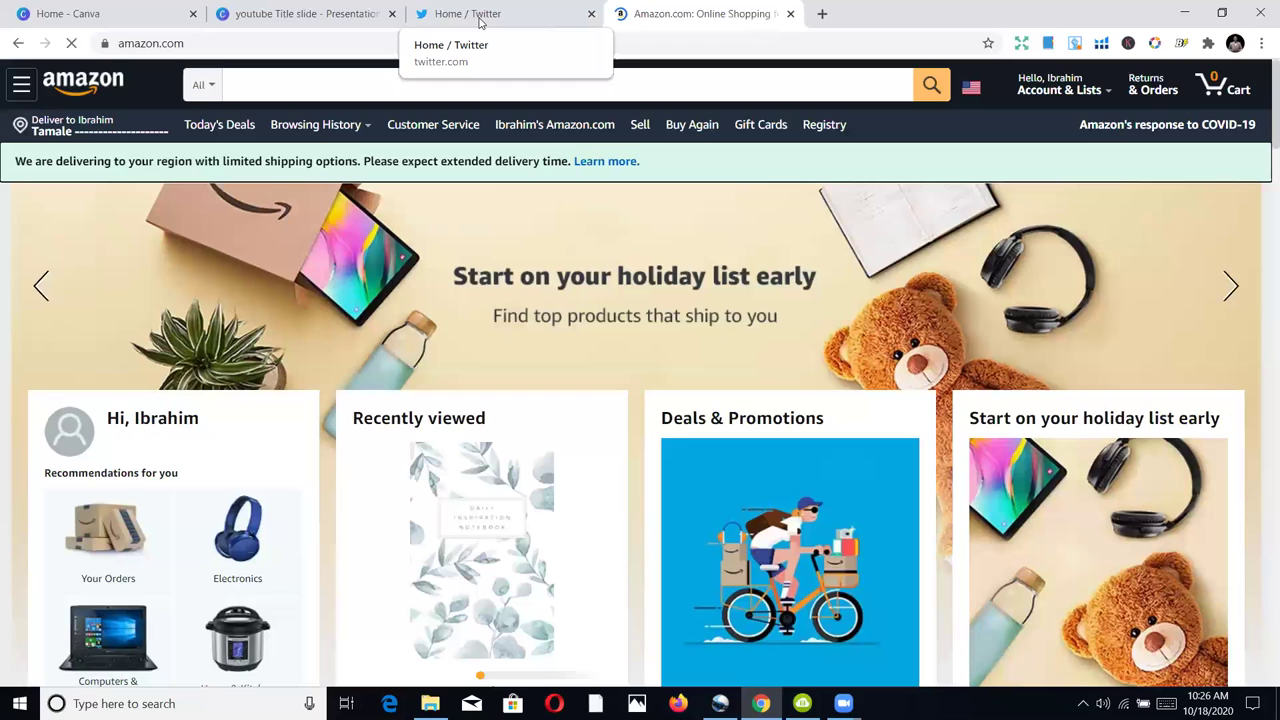
left_click(613, 85)
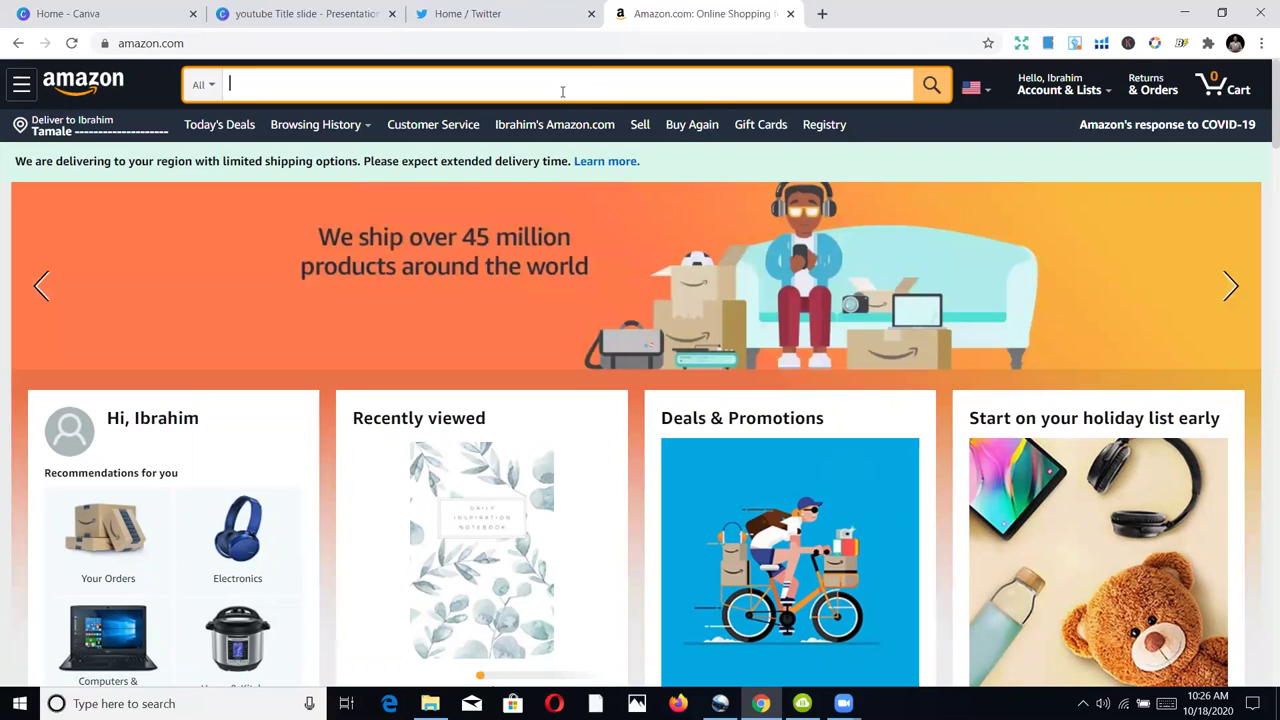
type("coloring")
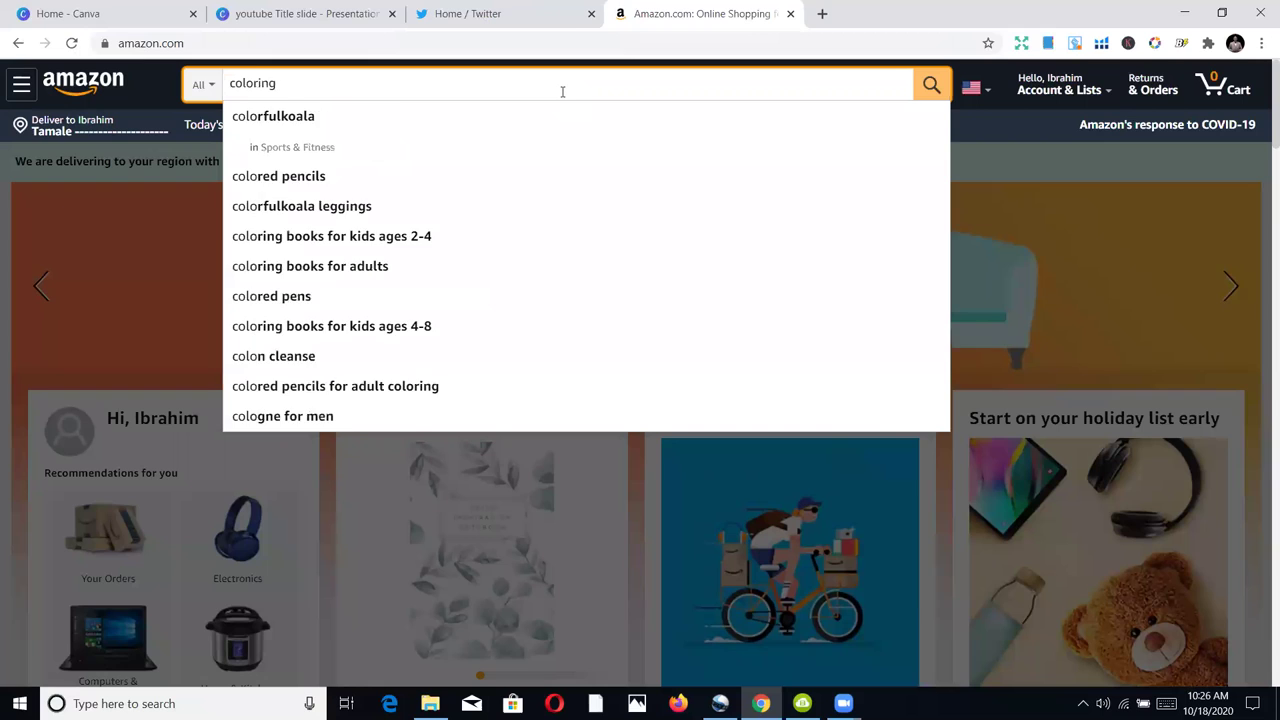
key("Return")
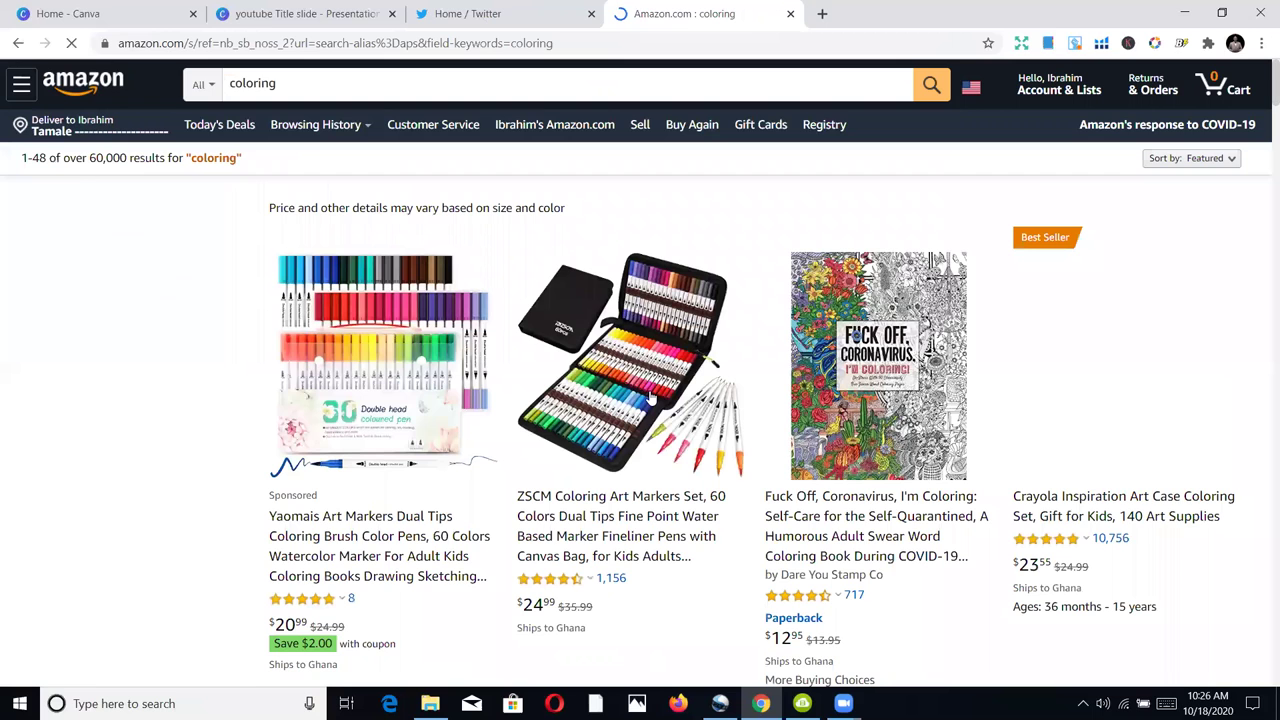
Copy the web address of the coronavirus swear word coloring book's product page and return to the Twitter home feed
scroll(865, 302, "down", 1)
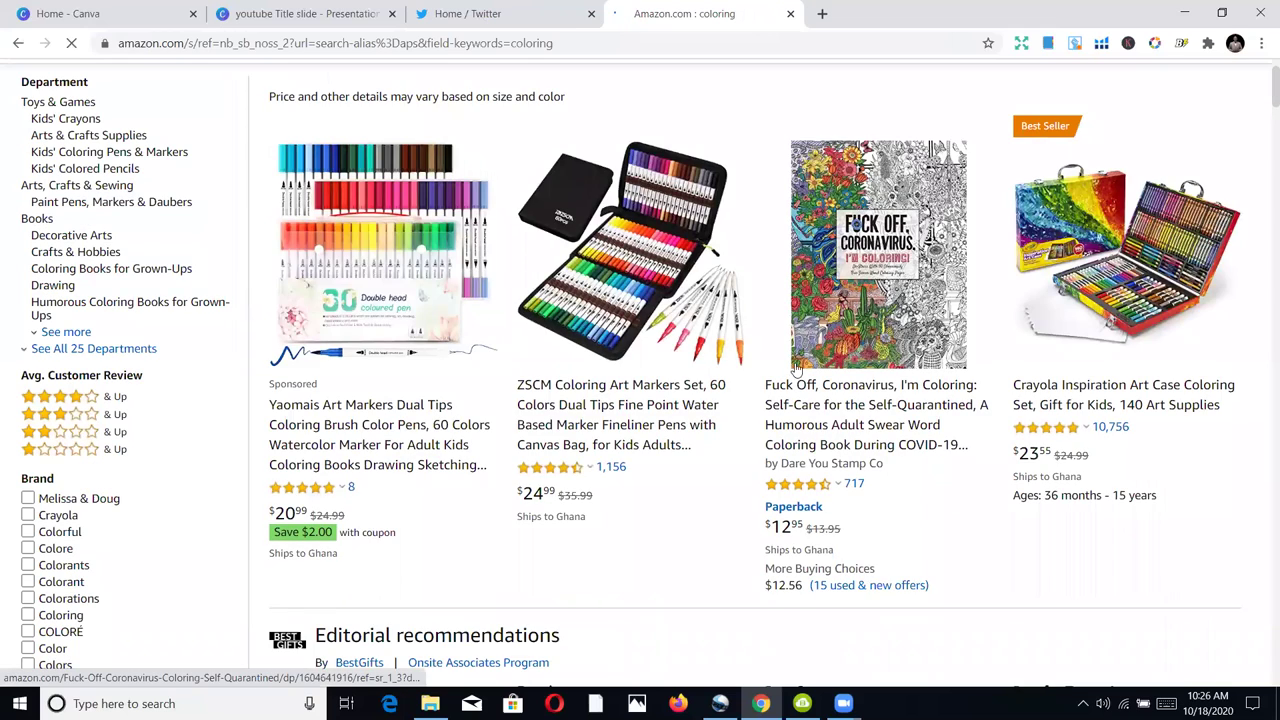
left_click(855, 385)
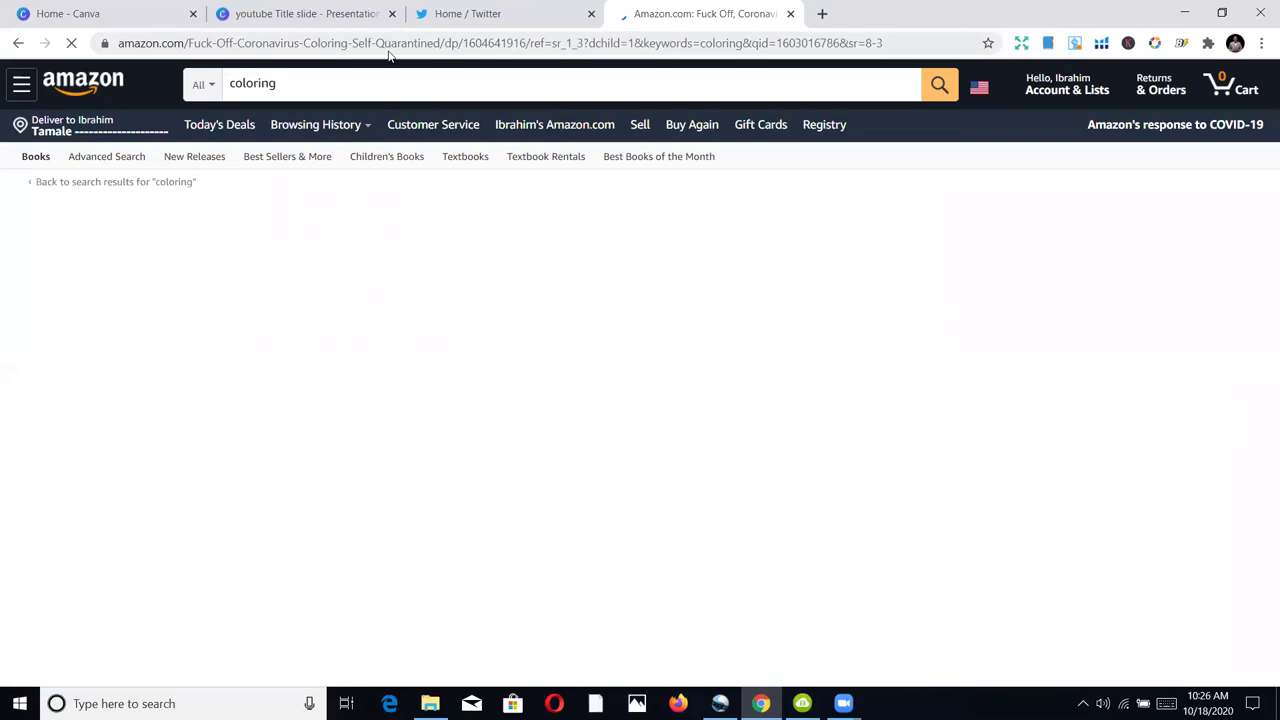
left_click(393, 50)
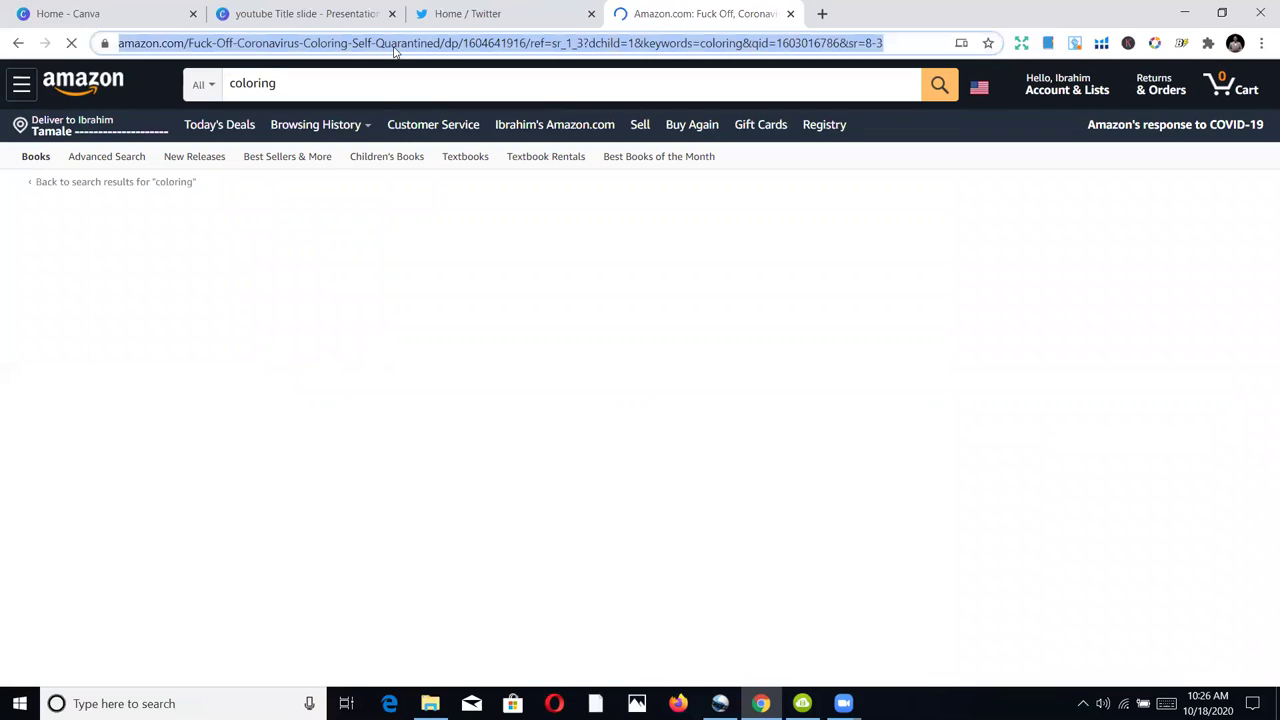
right_click(395, 50)
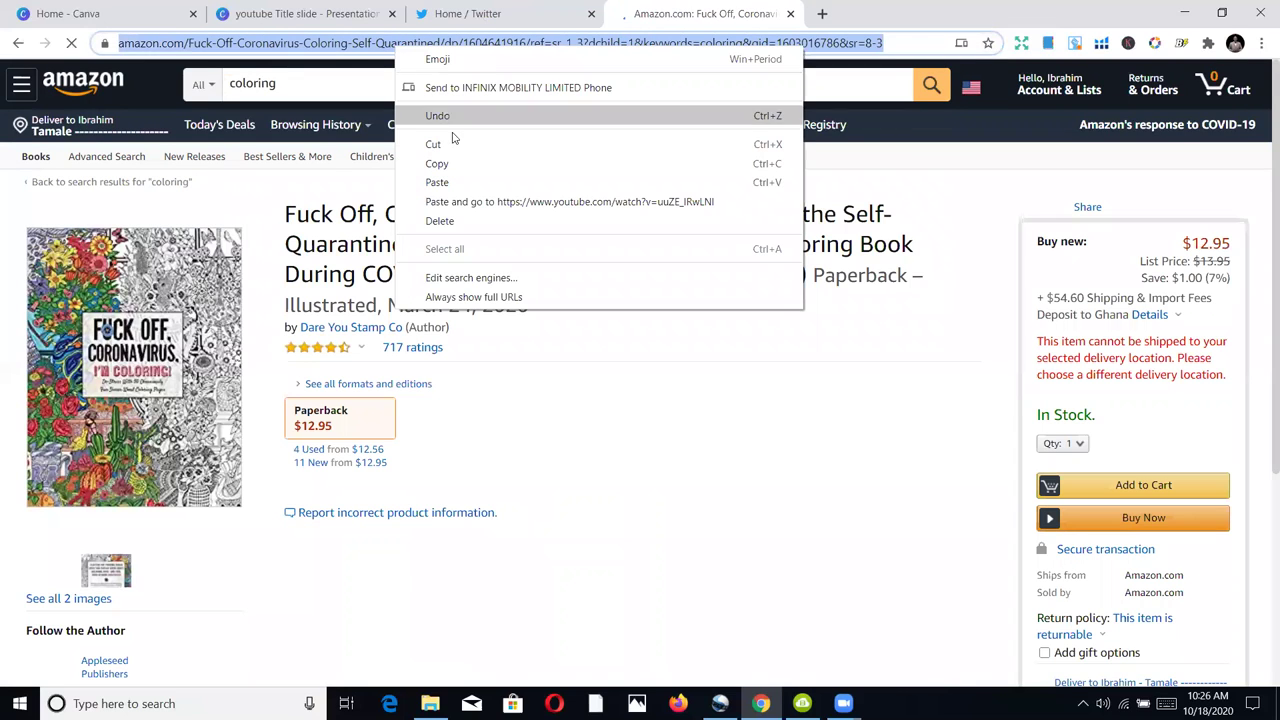
left_click(451, 163)
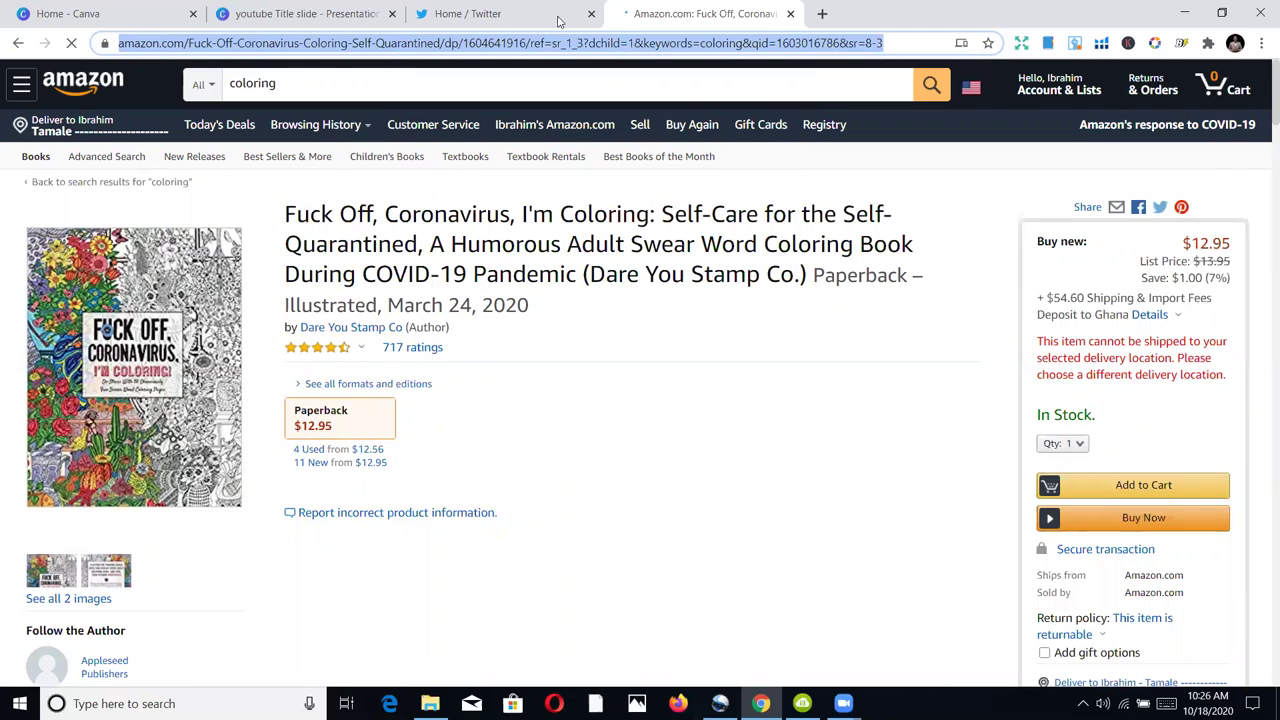
left_click(486, 17)
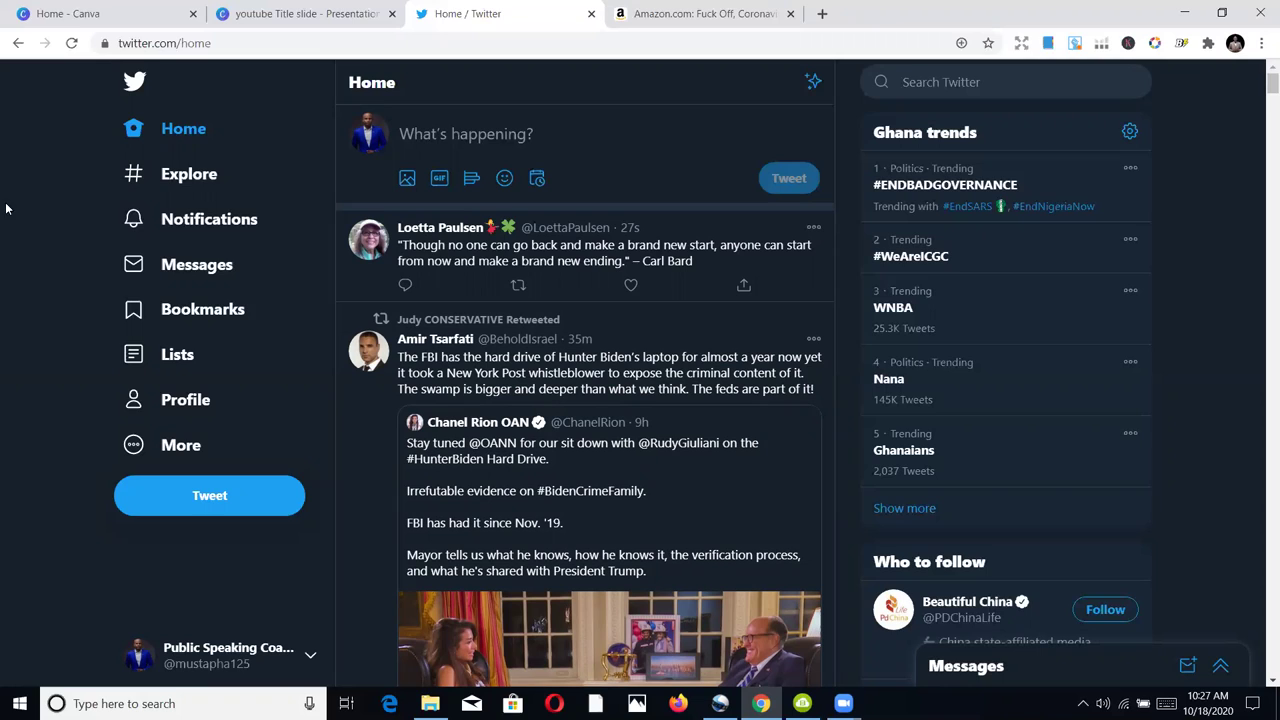
left_click(962, 82)
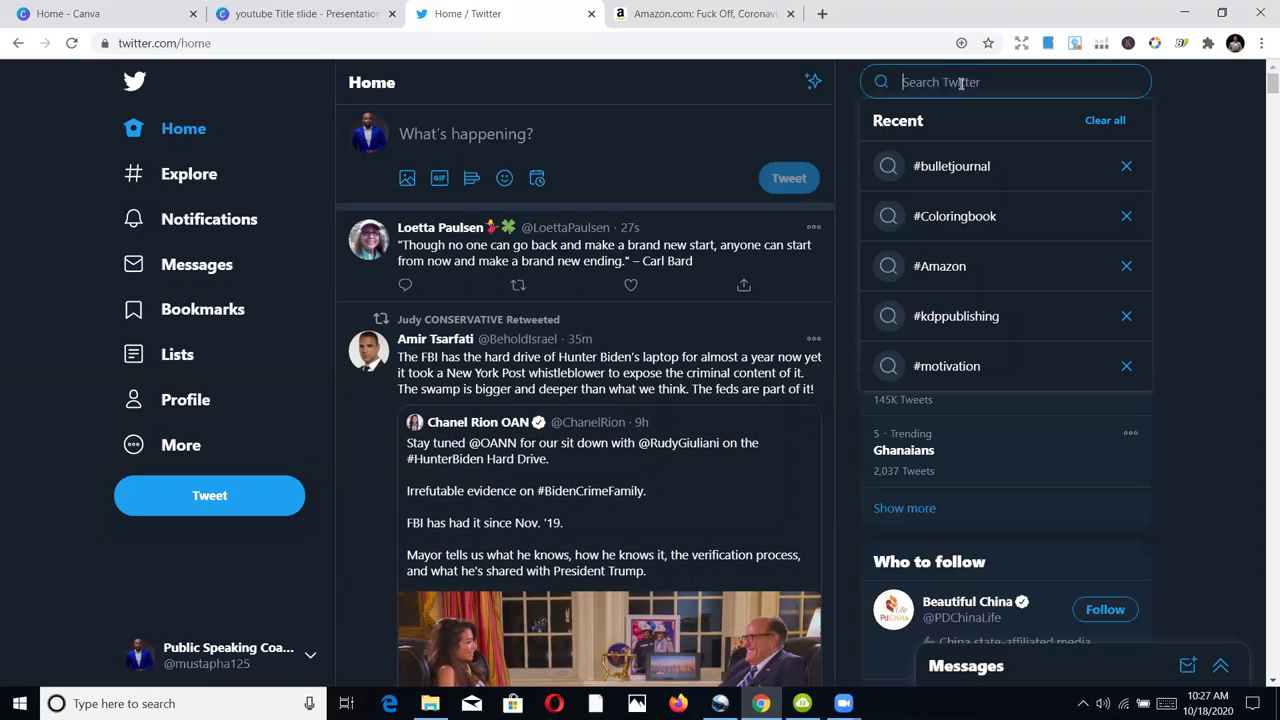
left_click(1193, 130)
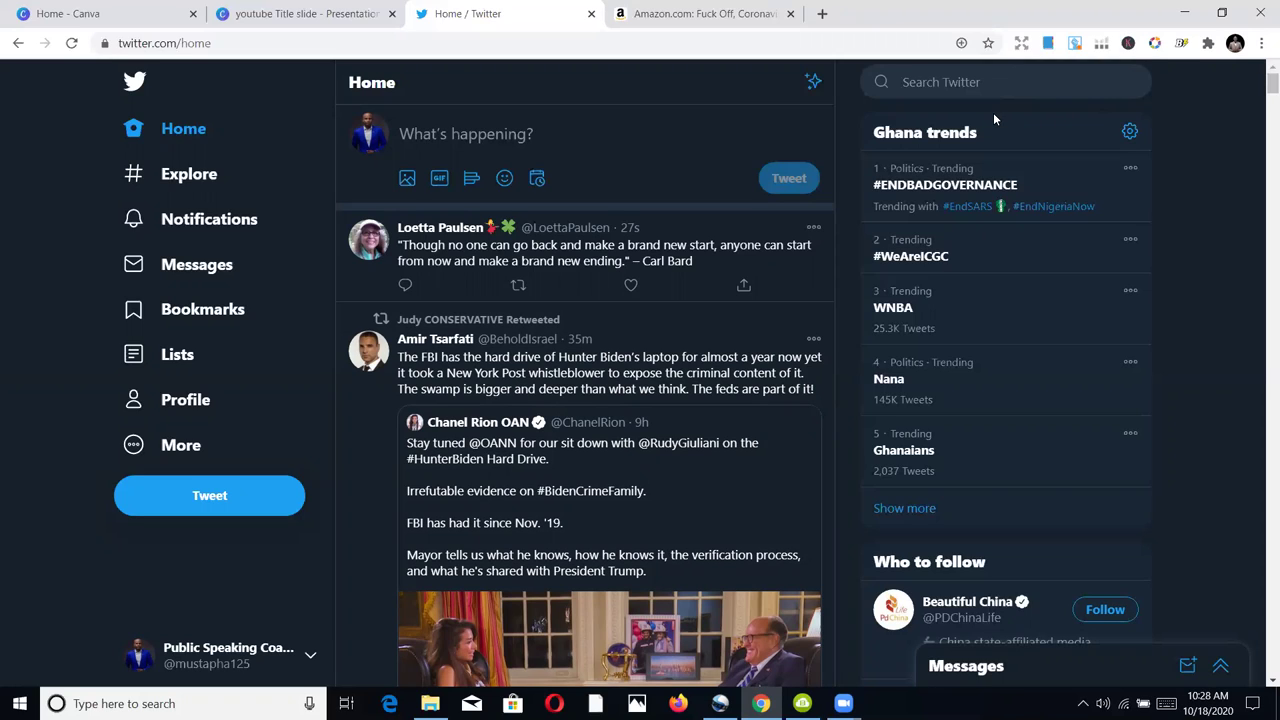
left_click(990, 82)
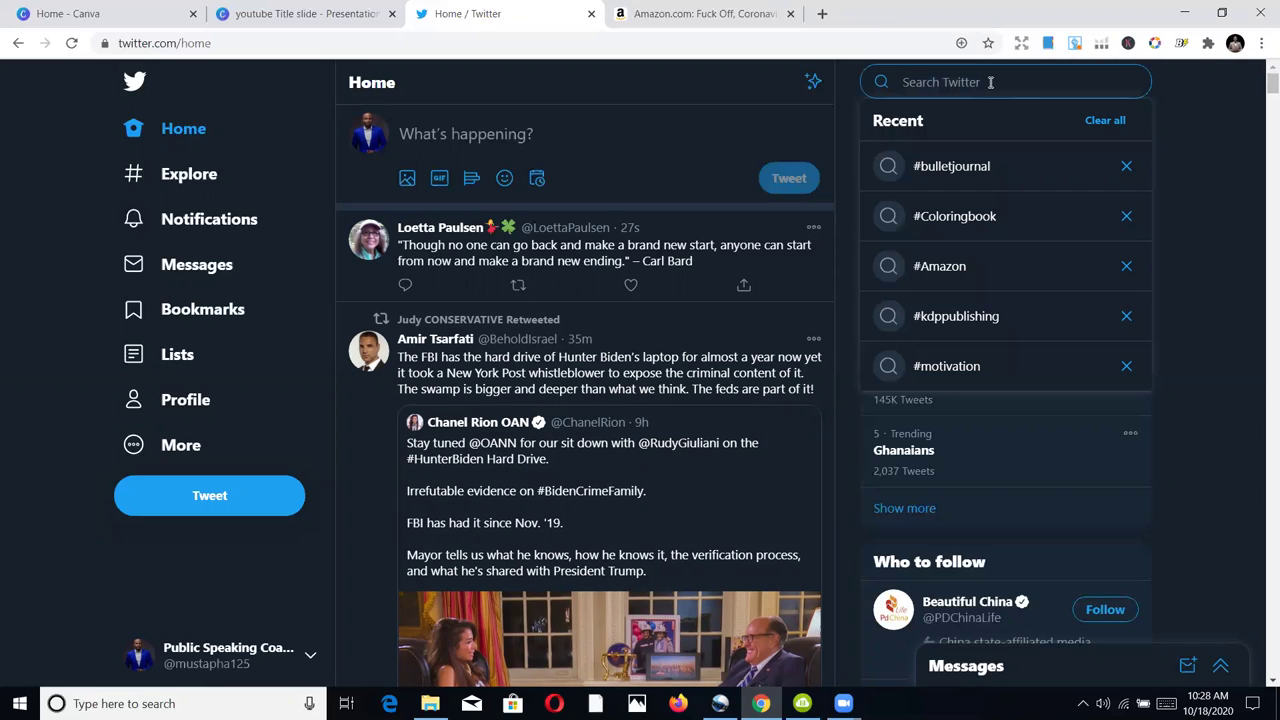
left_click(706, 138)
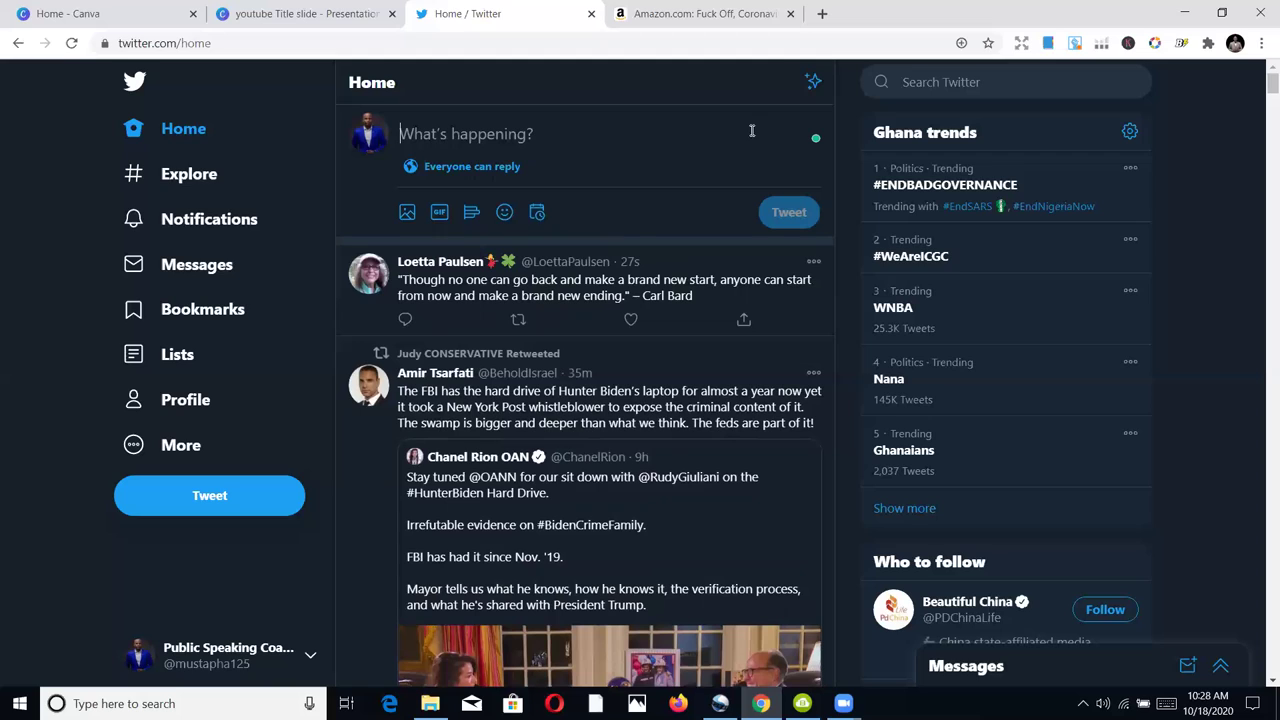
Search Twitter for "#coloring" and open the results for the suggested hashtag #ColoringBook
left_click(910, 83)
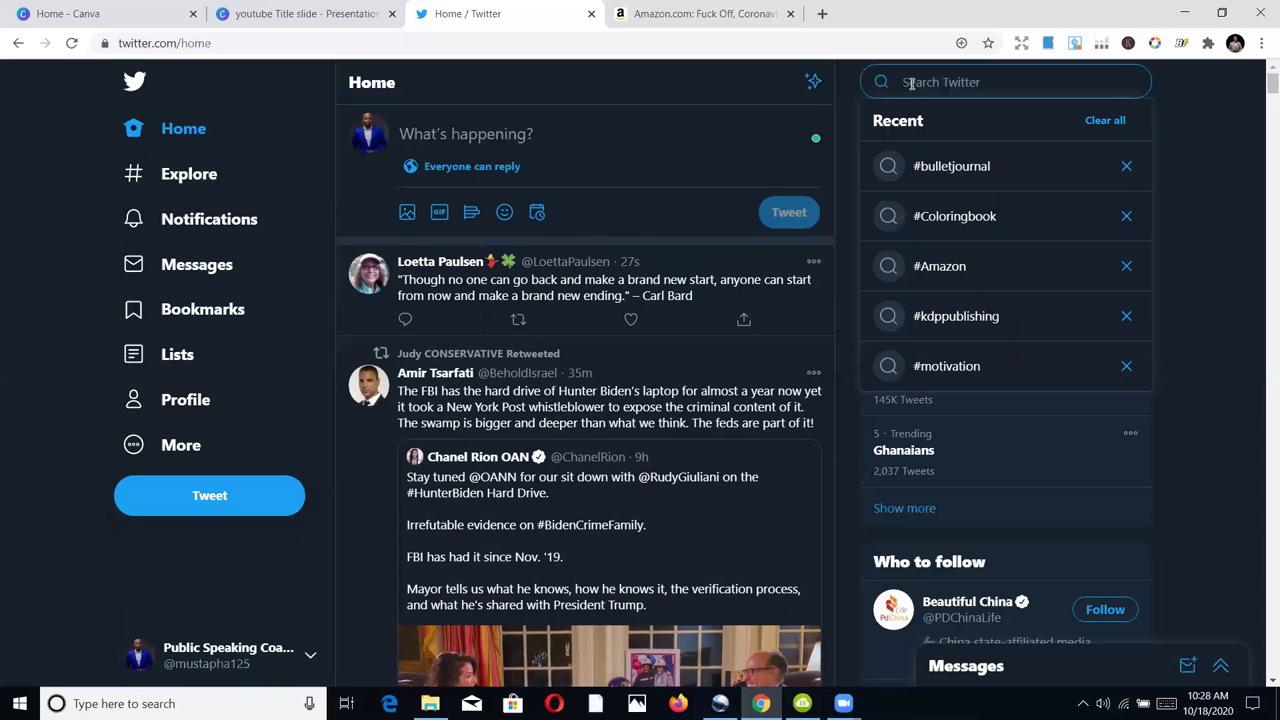
type("#")
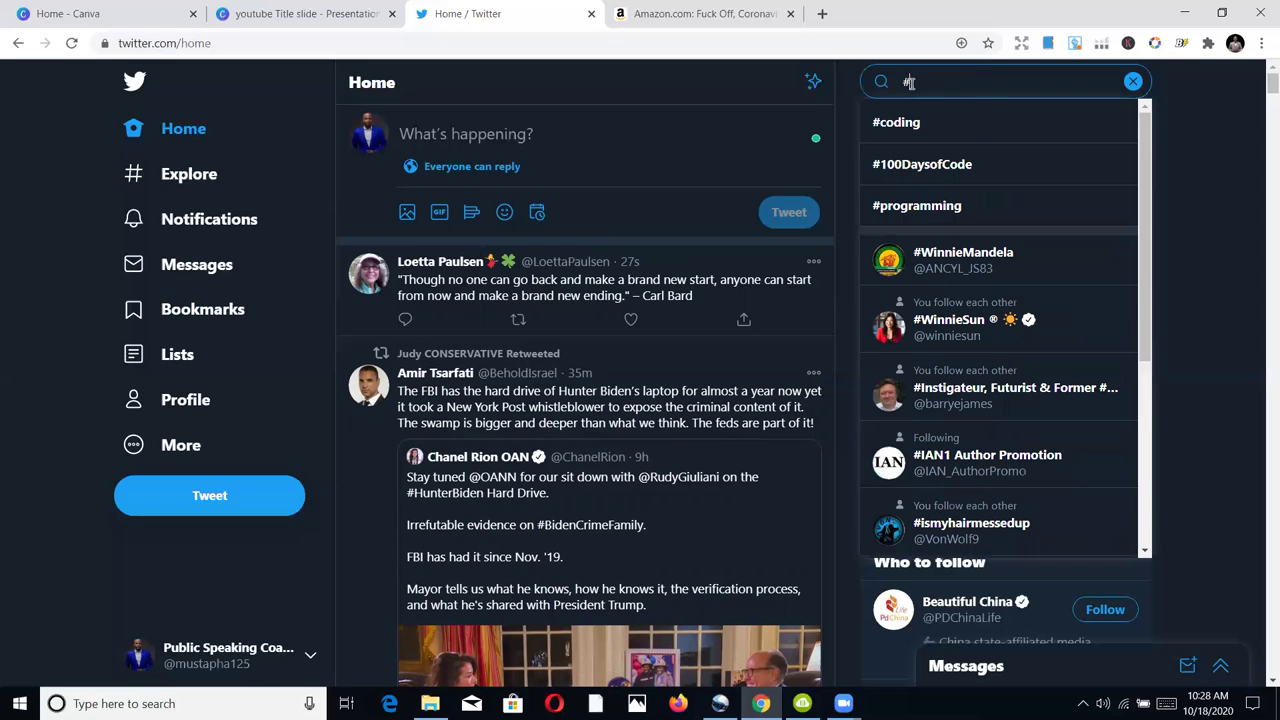
type("color")
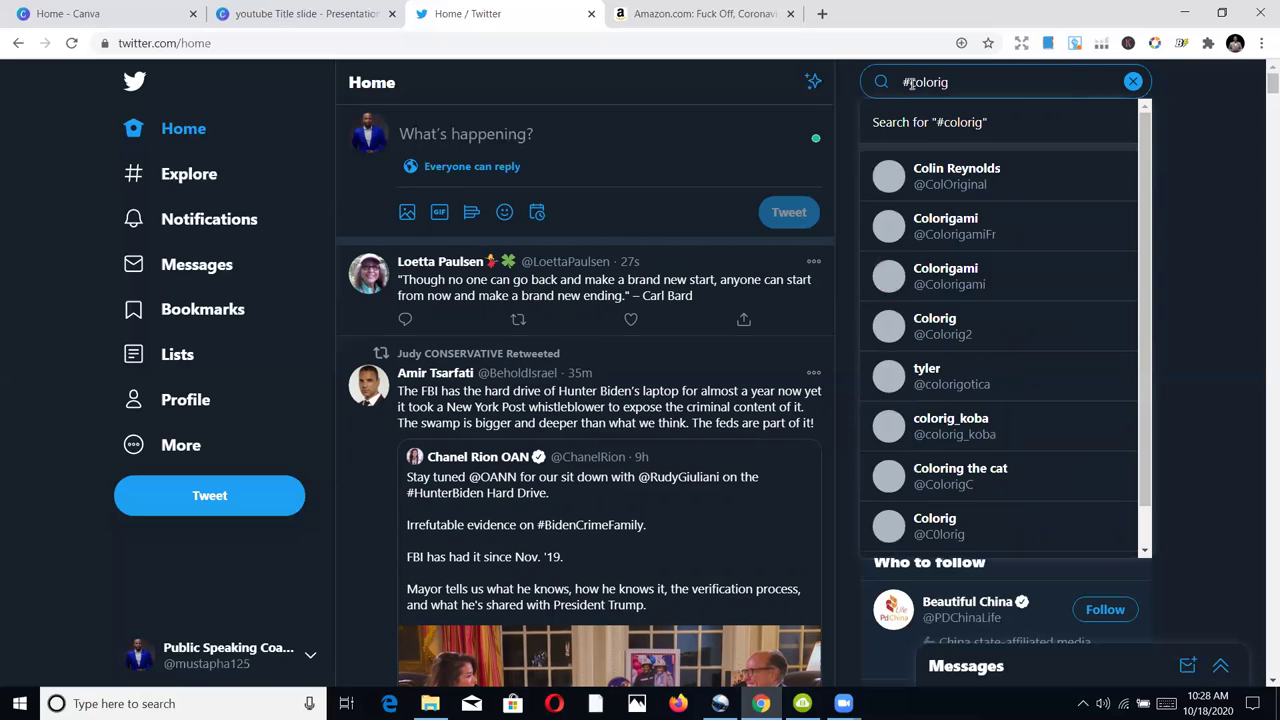
type("ing")
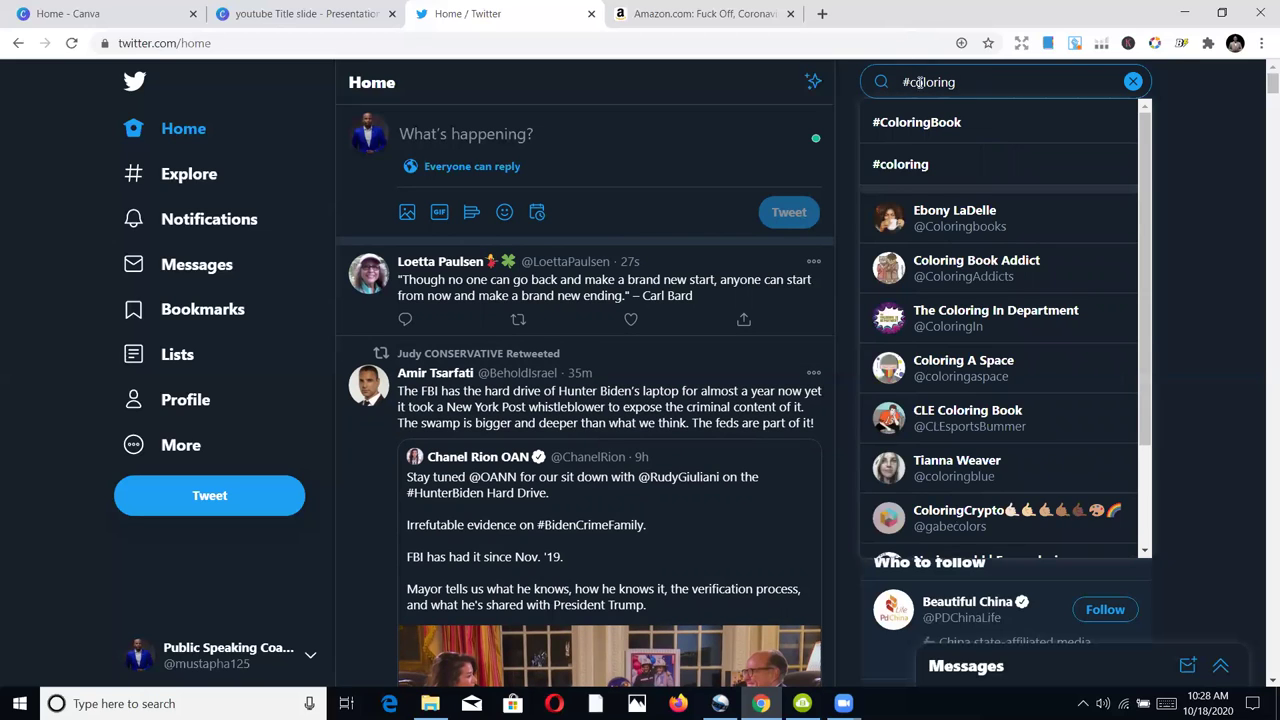
left_click(956, 126)
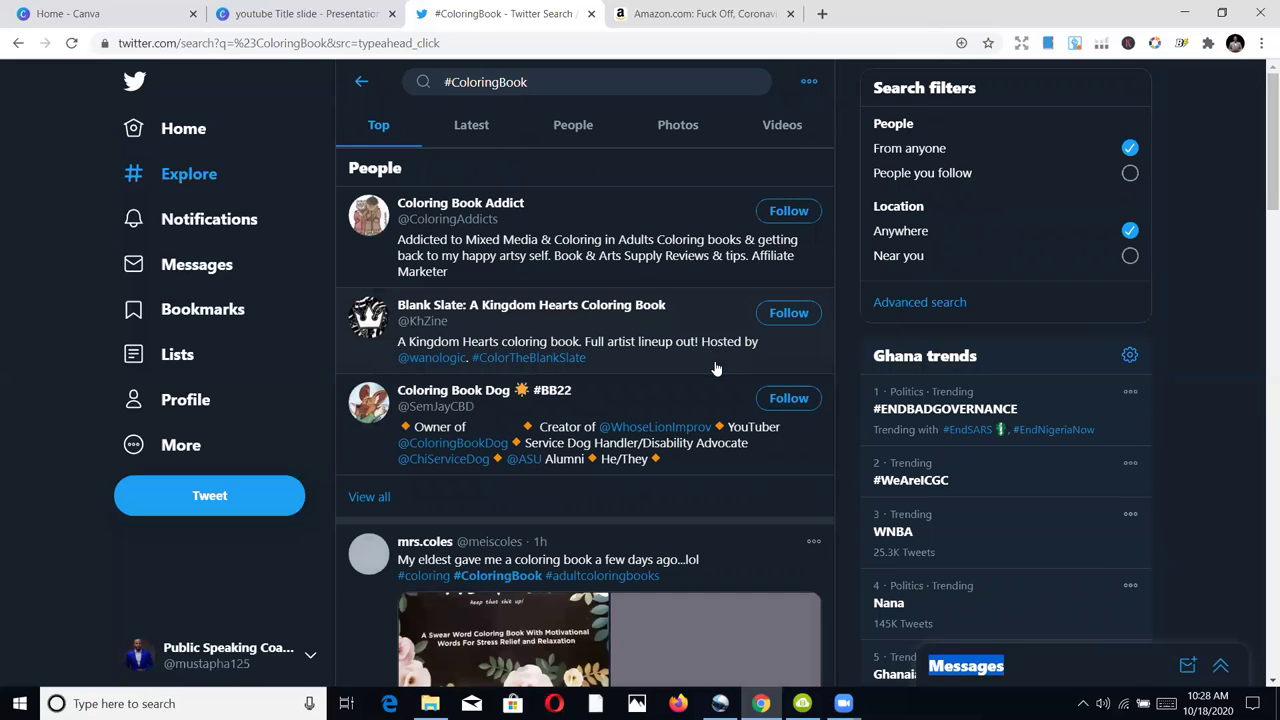
Examine the suggested accounts and first top tweets for #ColoringBook, including the hashtags on the "Nighttime on Cat Planet" pre-order tweet
scroll(680, 402, "down", 1)
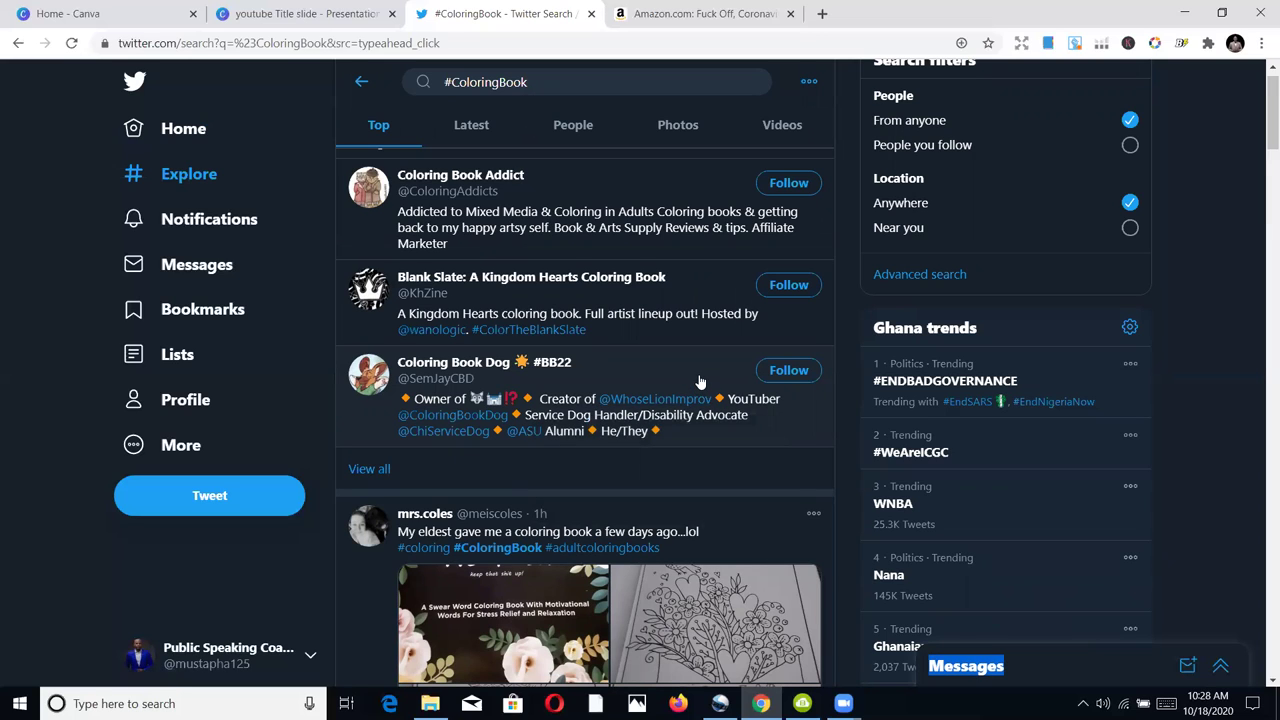
scroll(690, 383, "up", 1)
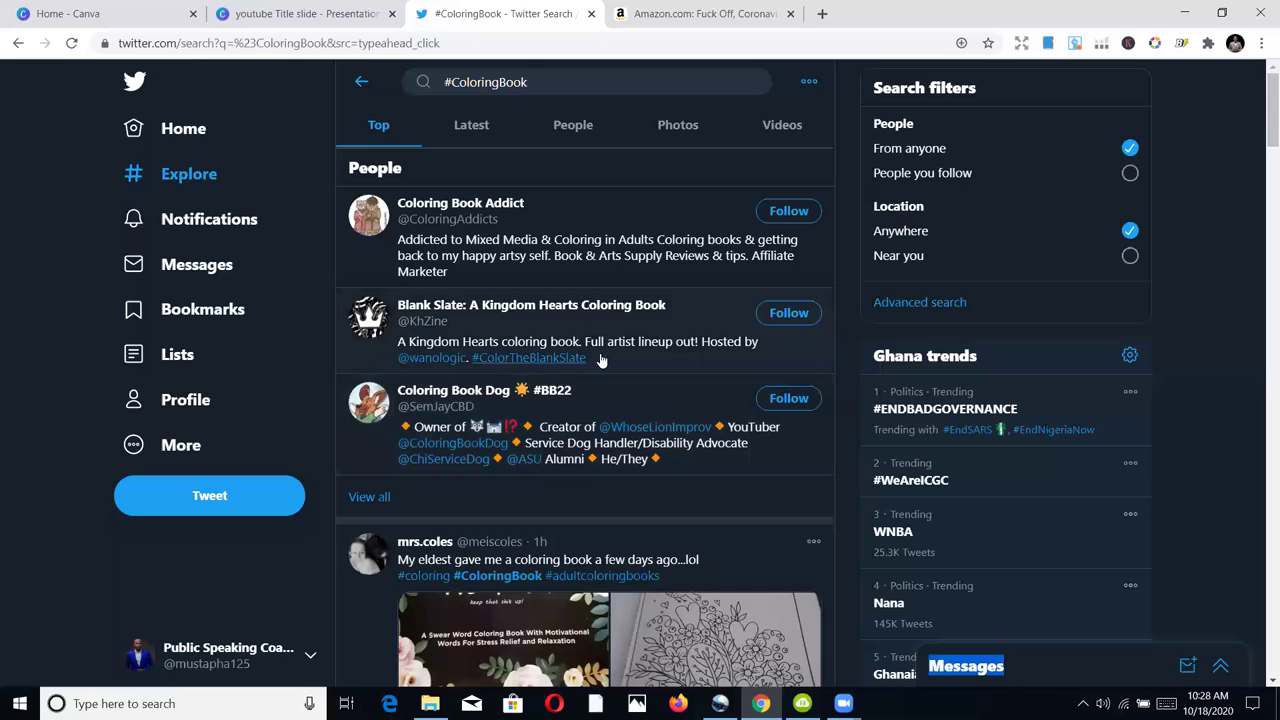
scroll(647, 383, "down", 5)
scroll(647, 383, "down", 1)
scroll(575, 231, "up", 6)
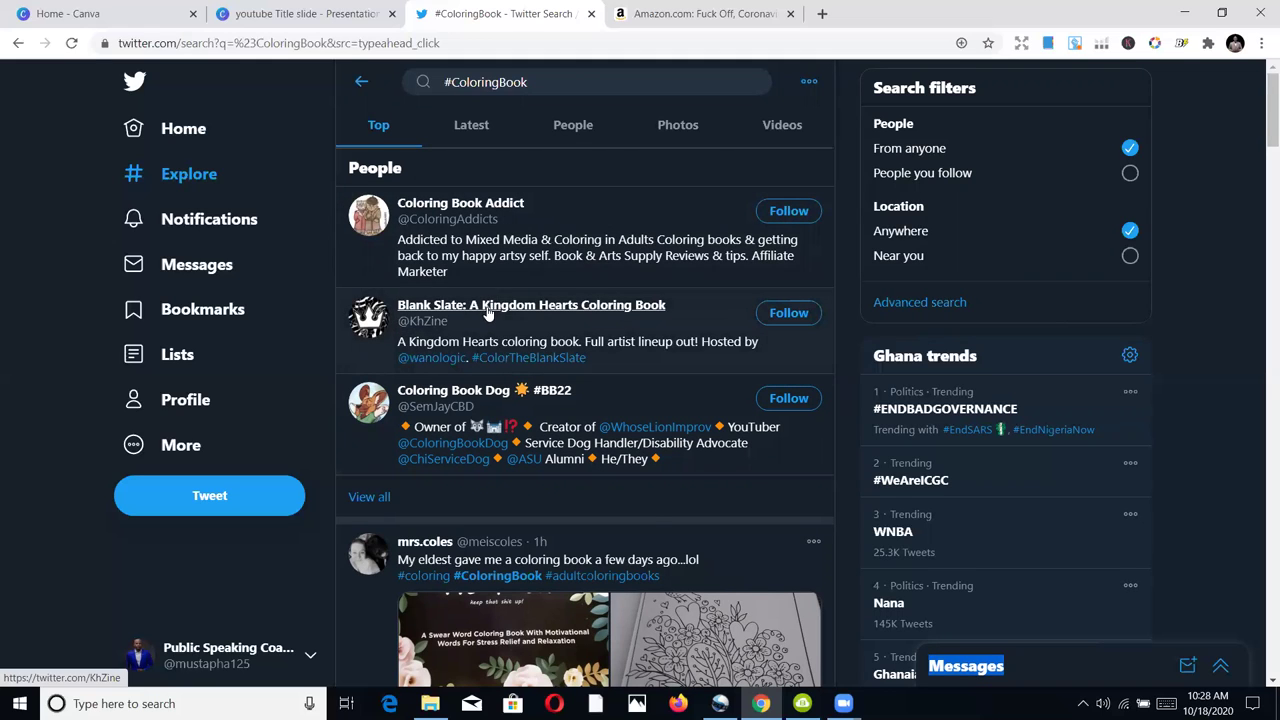
scroll(745, 393, "down", 2)
scroll(745, 393, "down", 5)
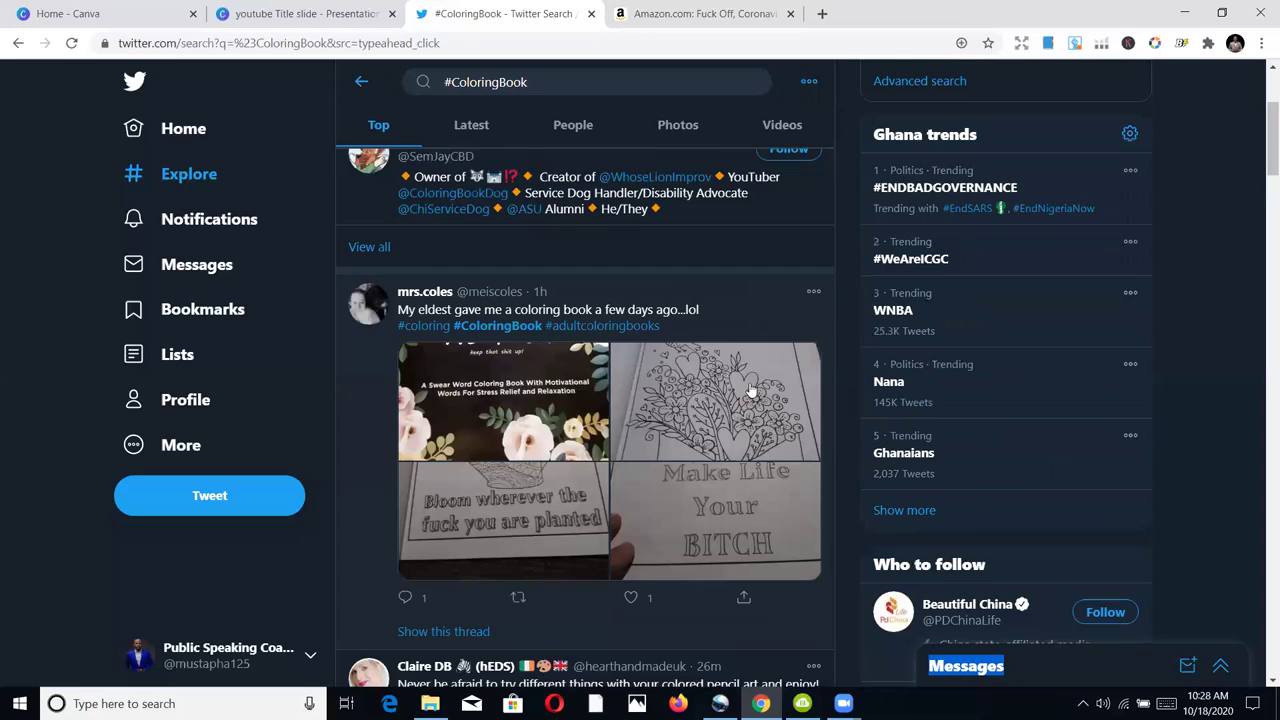
scroll(751, 382, "down", 5)
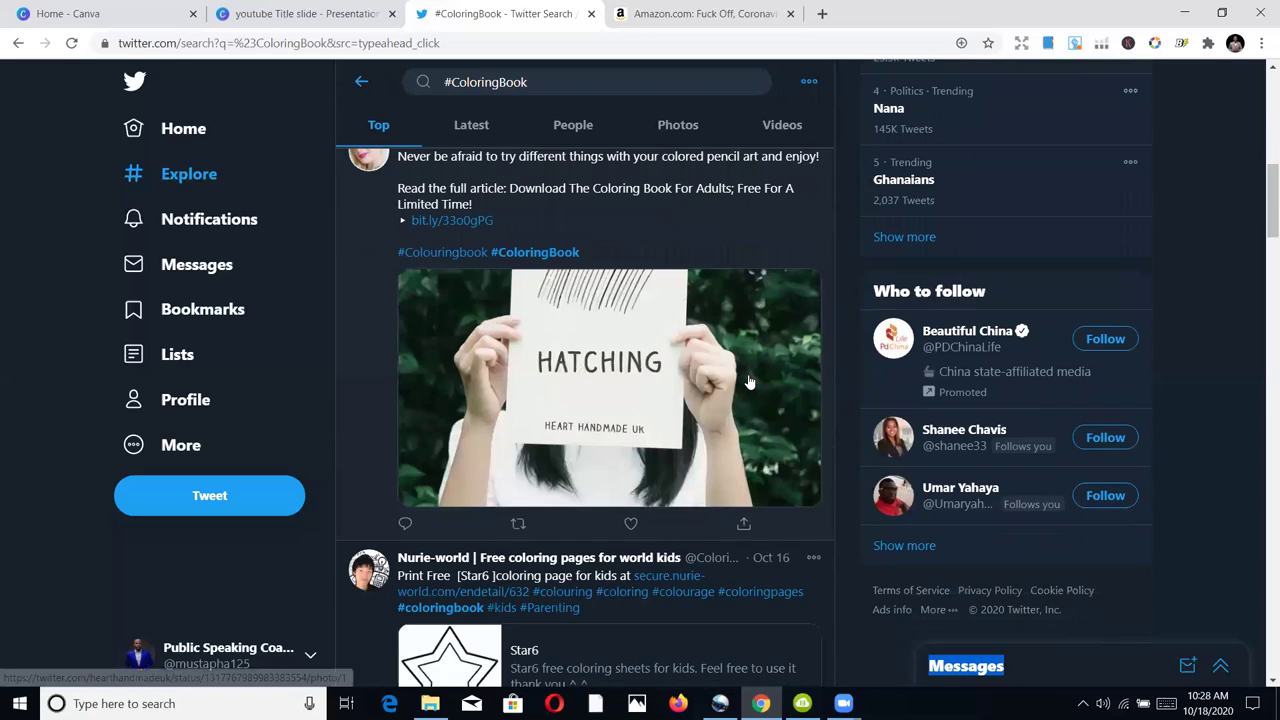
scroll(751, 379, "down", 9)
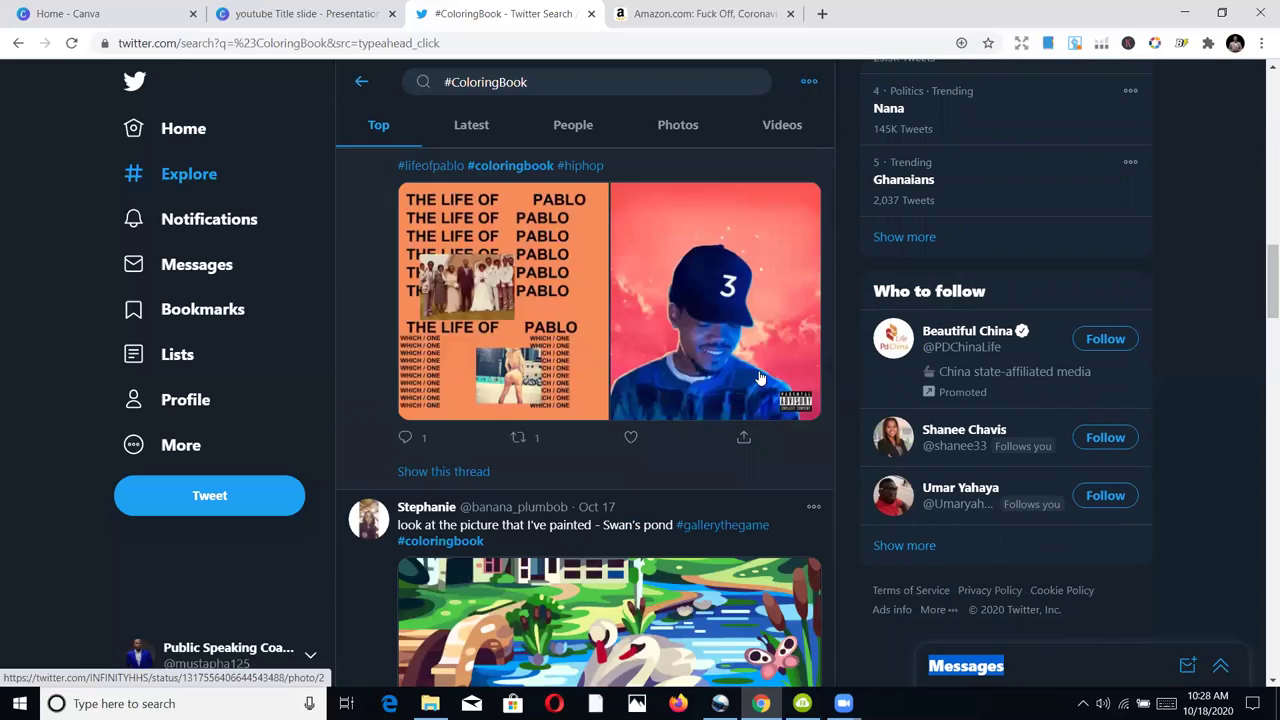
scroll(750, 380, "down", 5)
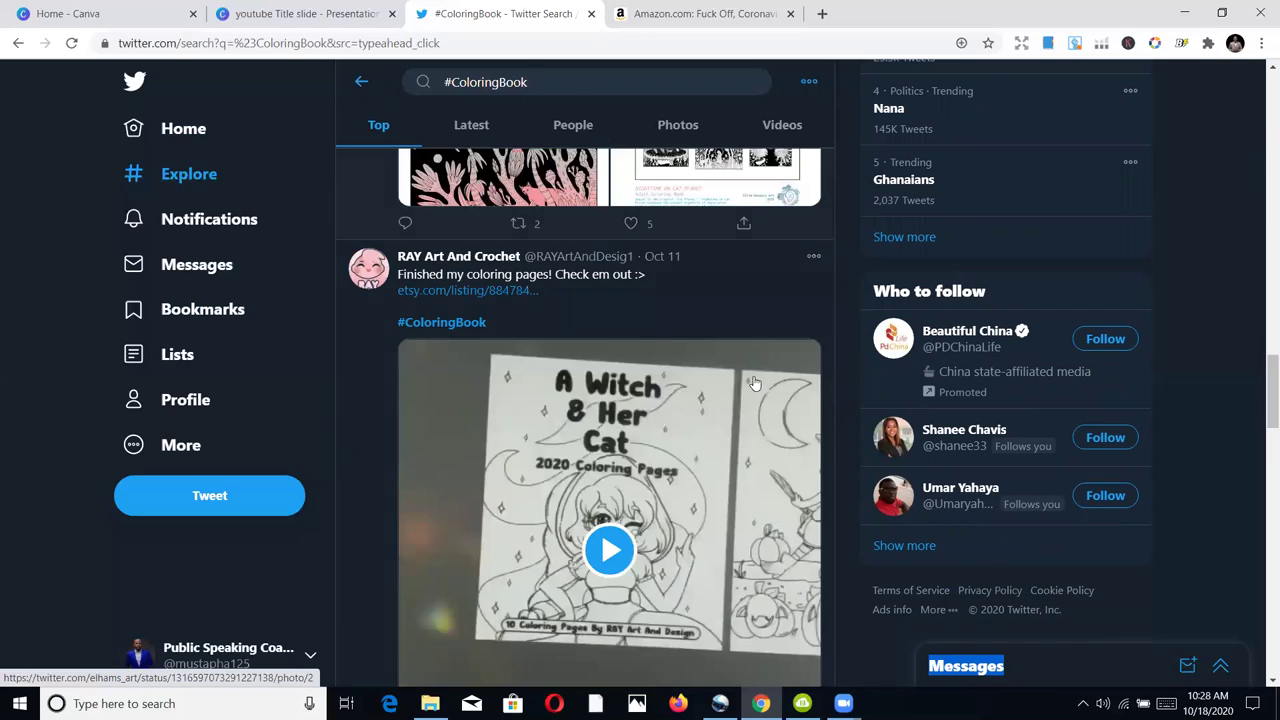
scroll(700, 370, "up", 2)
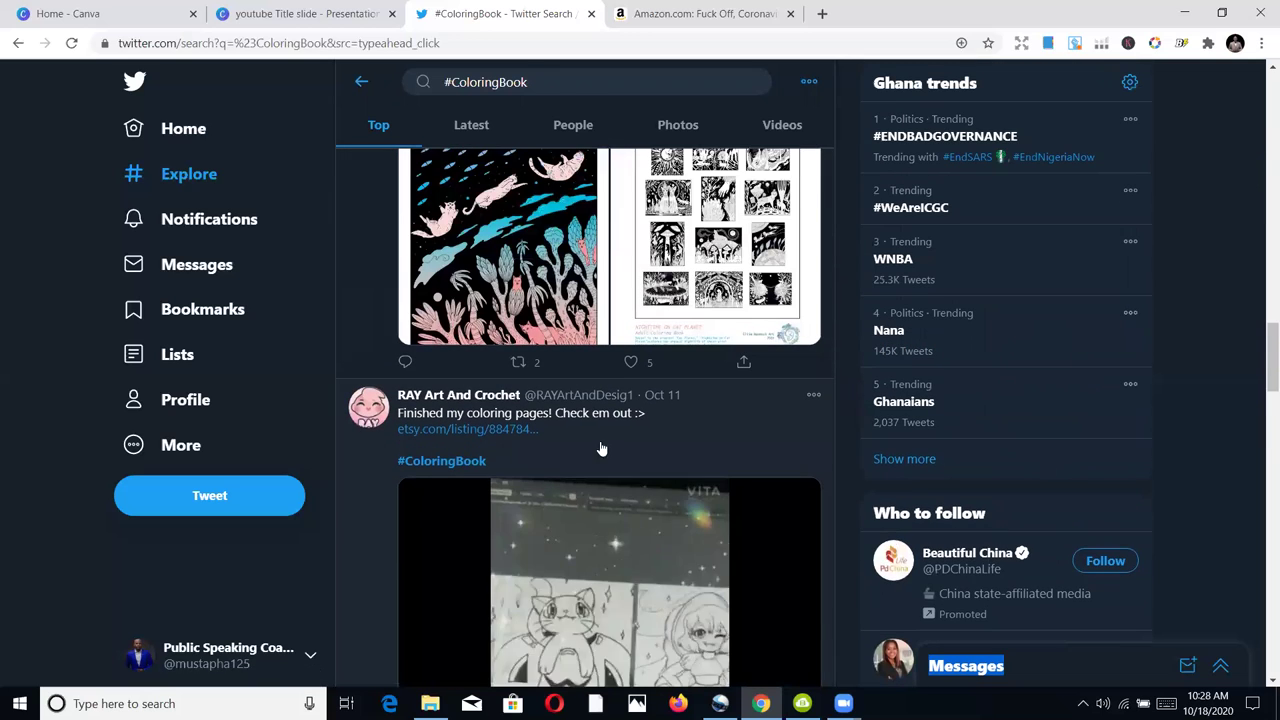
scroll(632, 425, "up", 2)
scroll(449, 312, "up", 1)
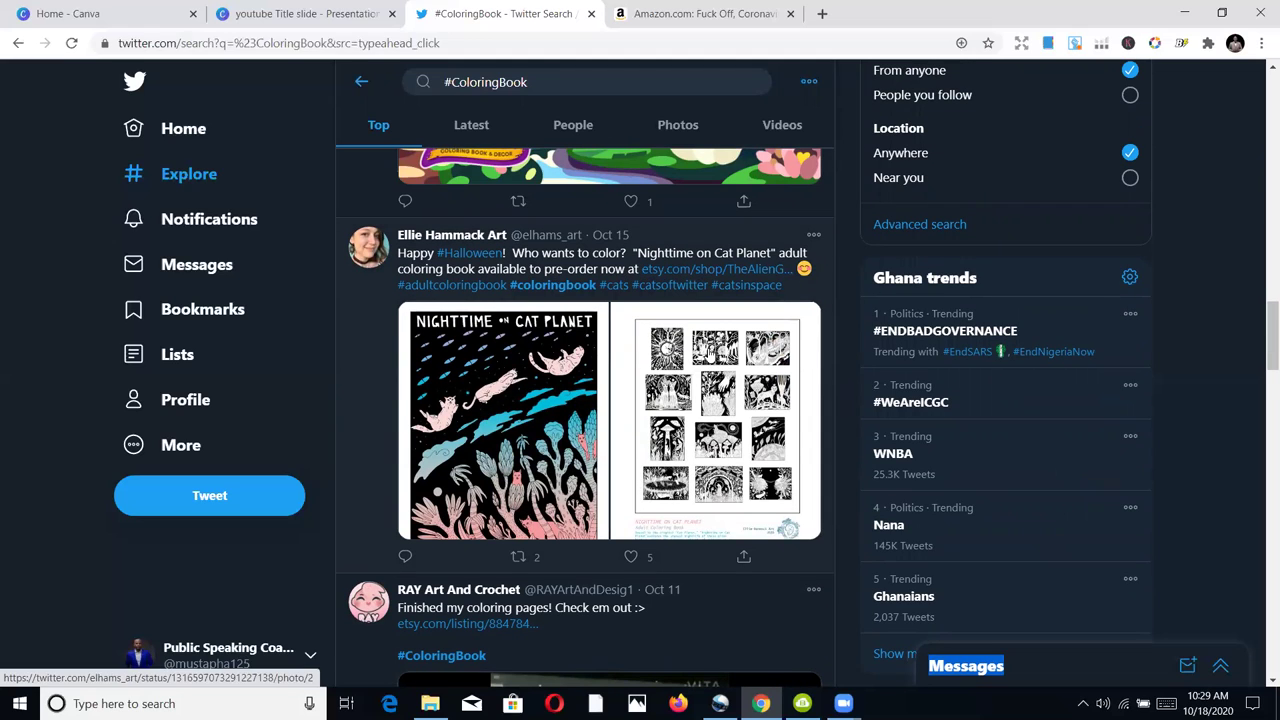
Browse further #ColoringBook tweets for book promotions that combine an Amazon link, cover image and hashtags, such as the Retro Inc Books tweets
scroll(710, 353, "down", 6)
scroll(752, 358, "down", 8)
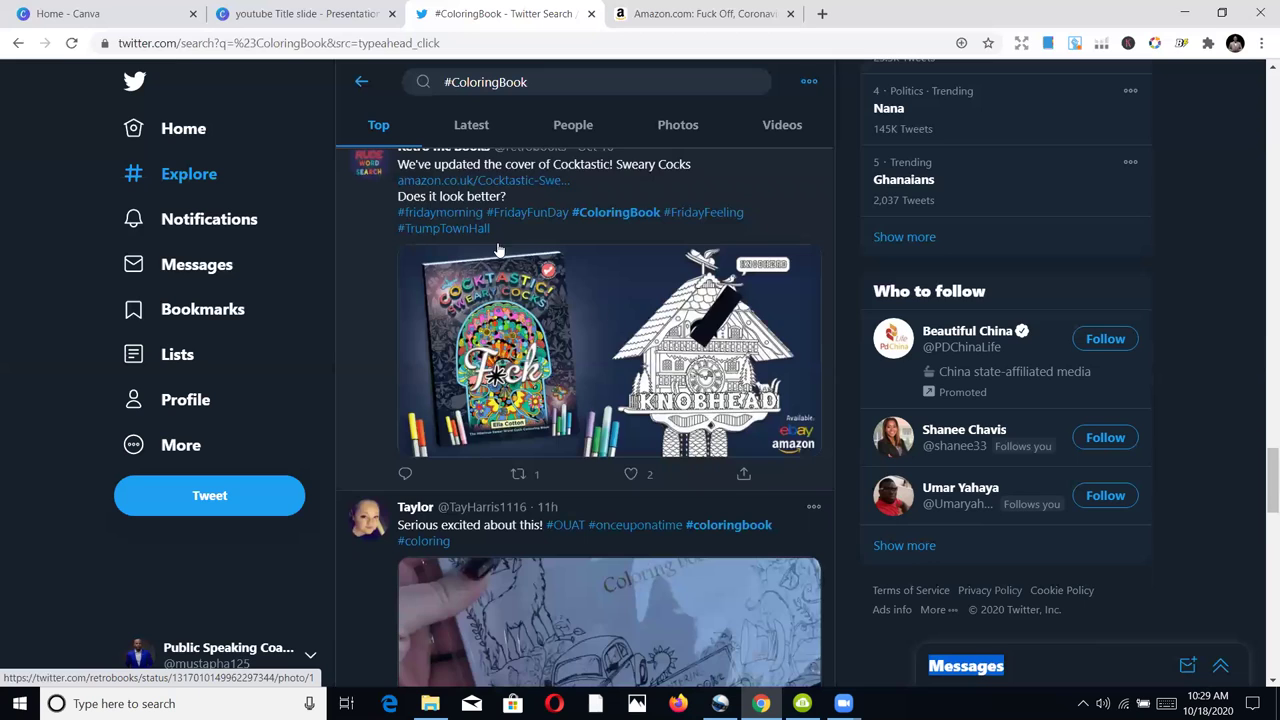
scroll(499, 249, "up", 1)
scroll(667, 334, "down", 4)
scroll(667, 334, "down", 7)
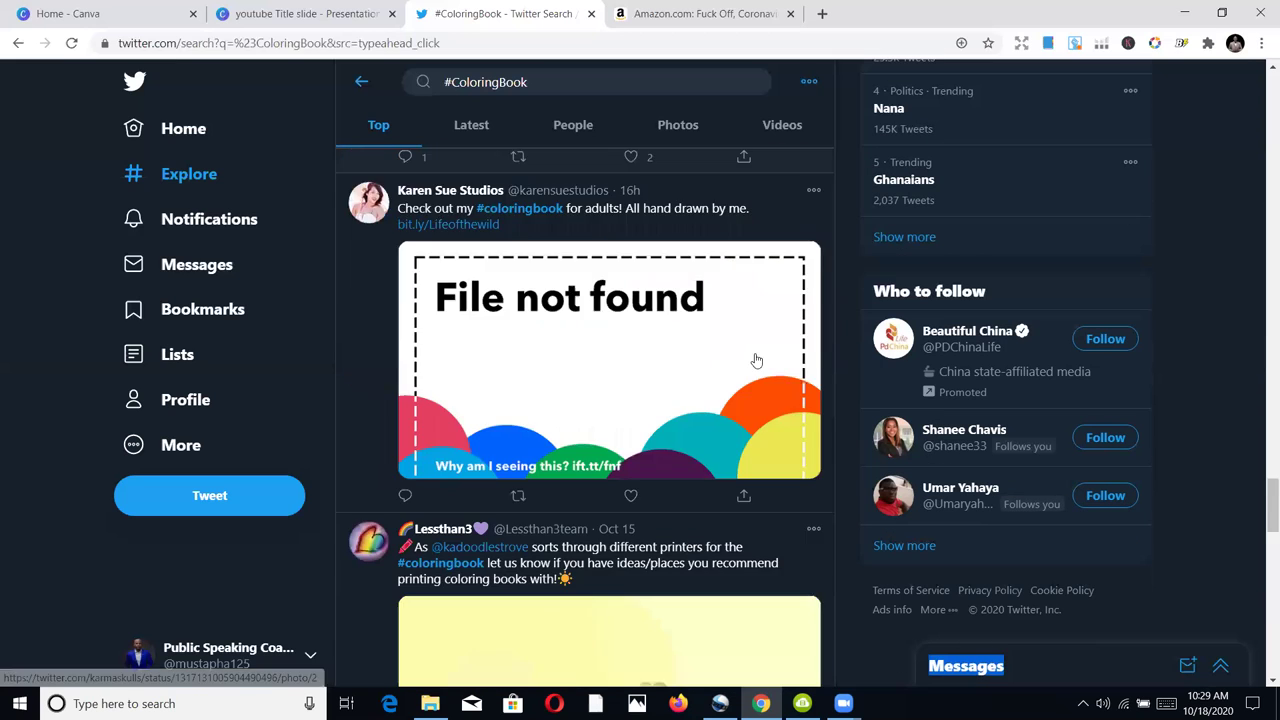
scroll(757, 360, "down", 7)
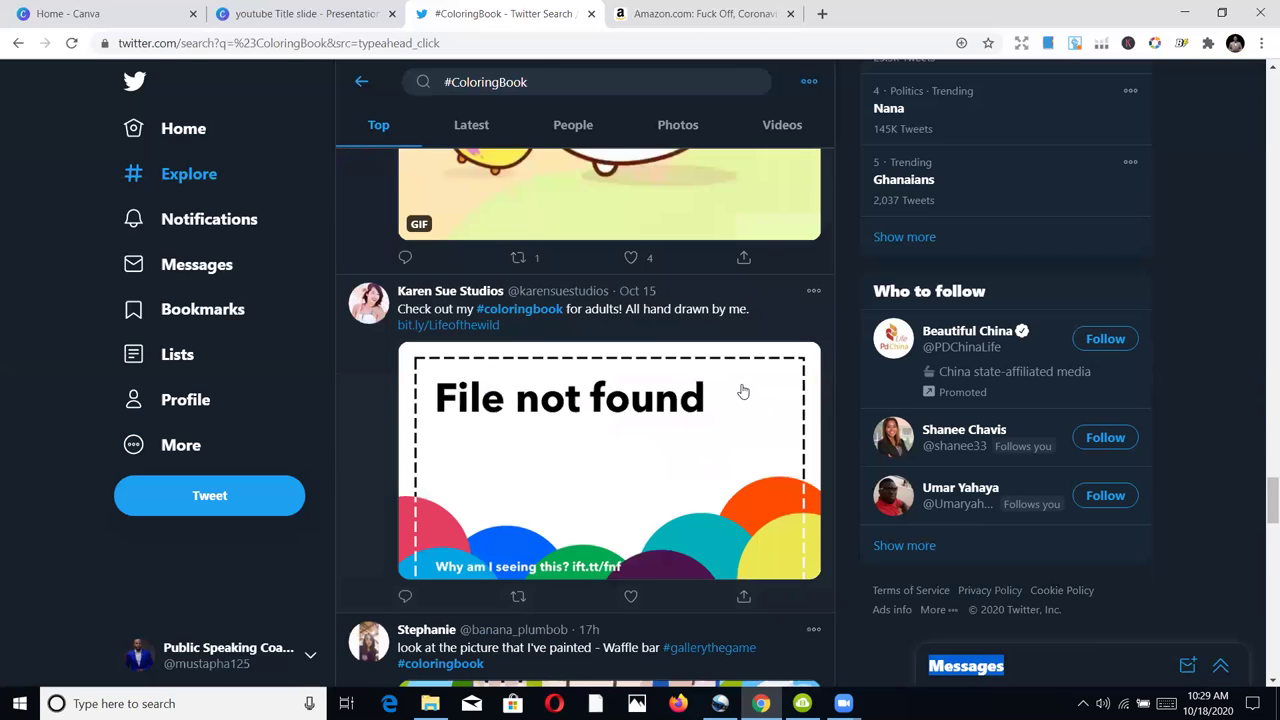
scroll(743, 391, "down", 9)
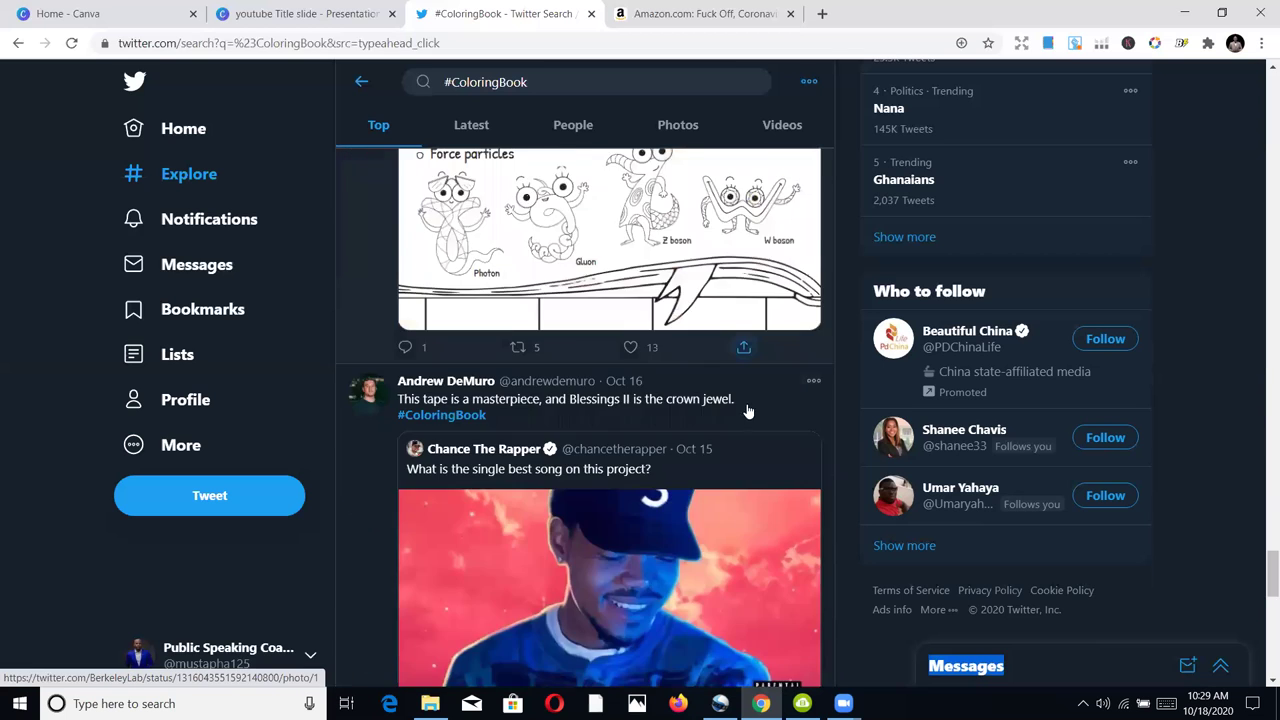
scroll(748, 411, "down", 7)
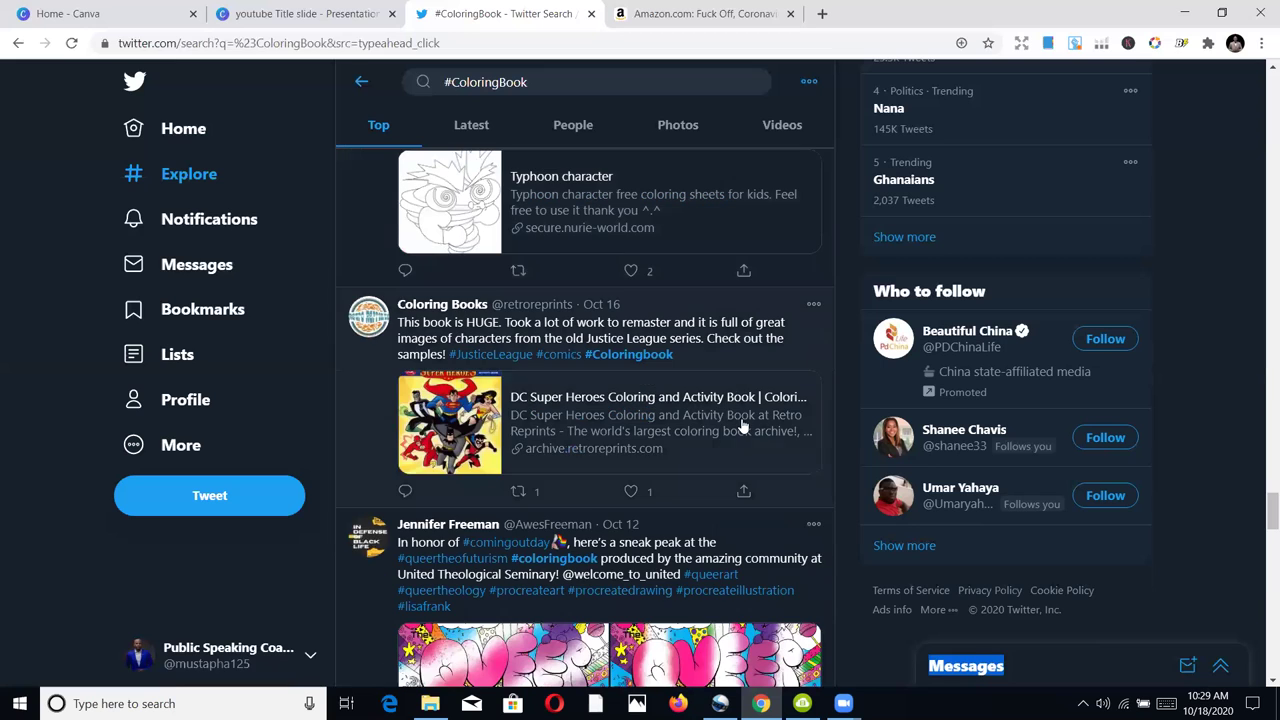
scroll(743, 427, "down", 4)
scroll(748, 425, "down", 10)
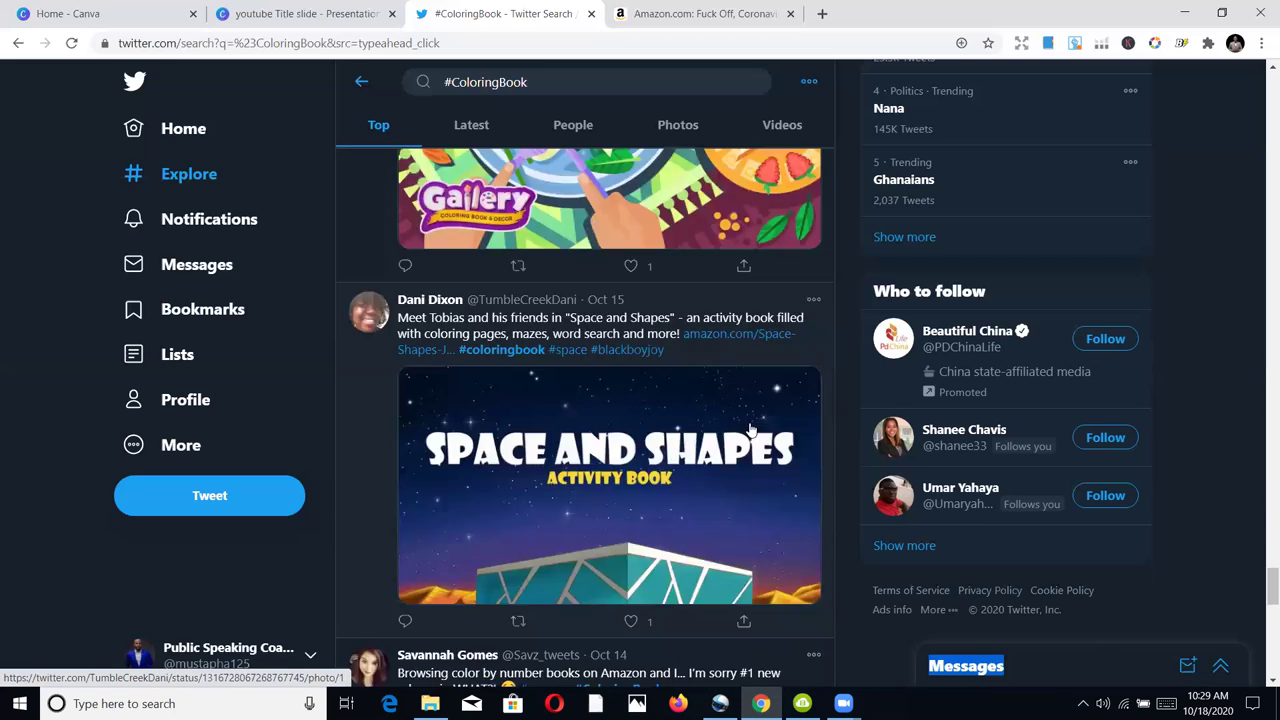
scroll(750, 428, "down", 6)
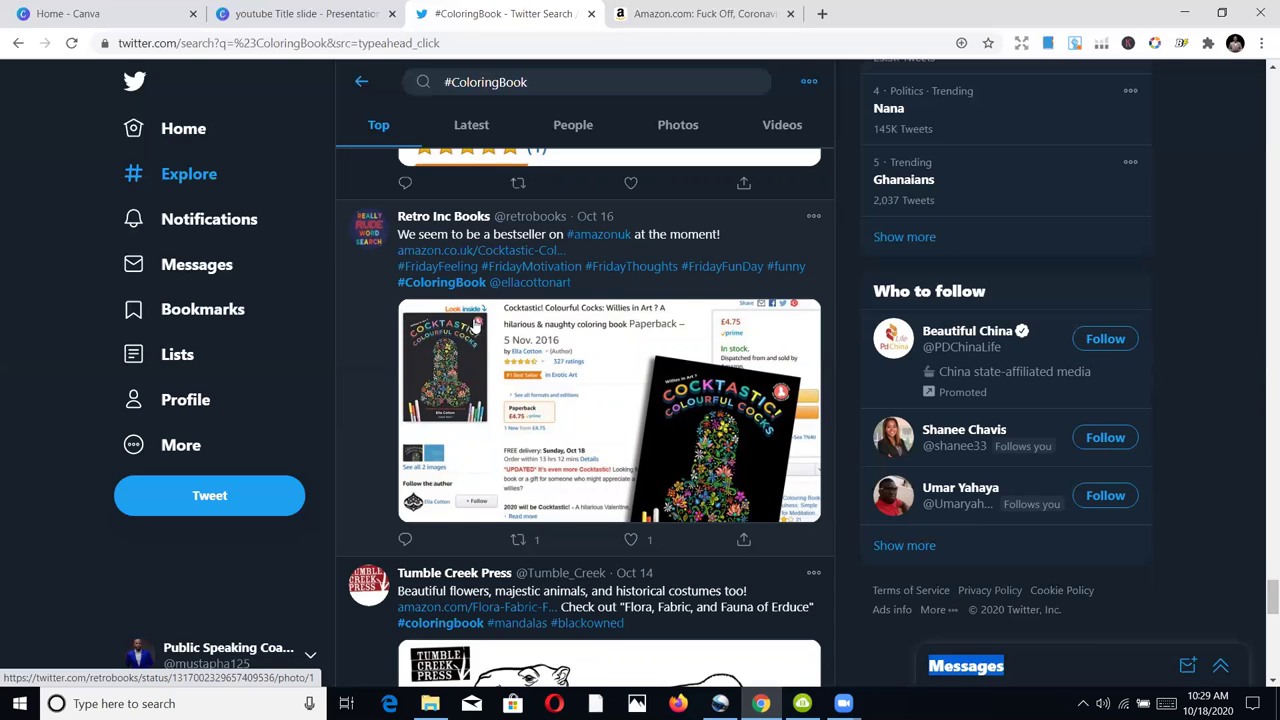
Look through more #ColoringBook tweets, down to the toddler coloring book promotion, comparing their hashtags and Amazon links
scroll(668, 416, "down", 8)
scroll(668, 416, "down", 10)
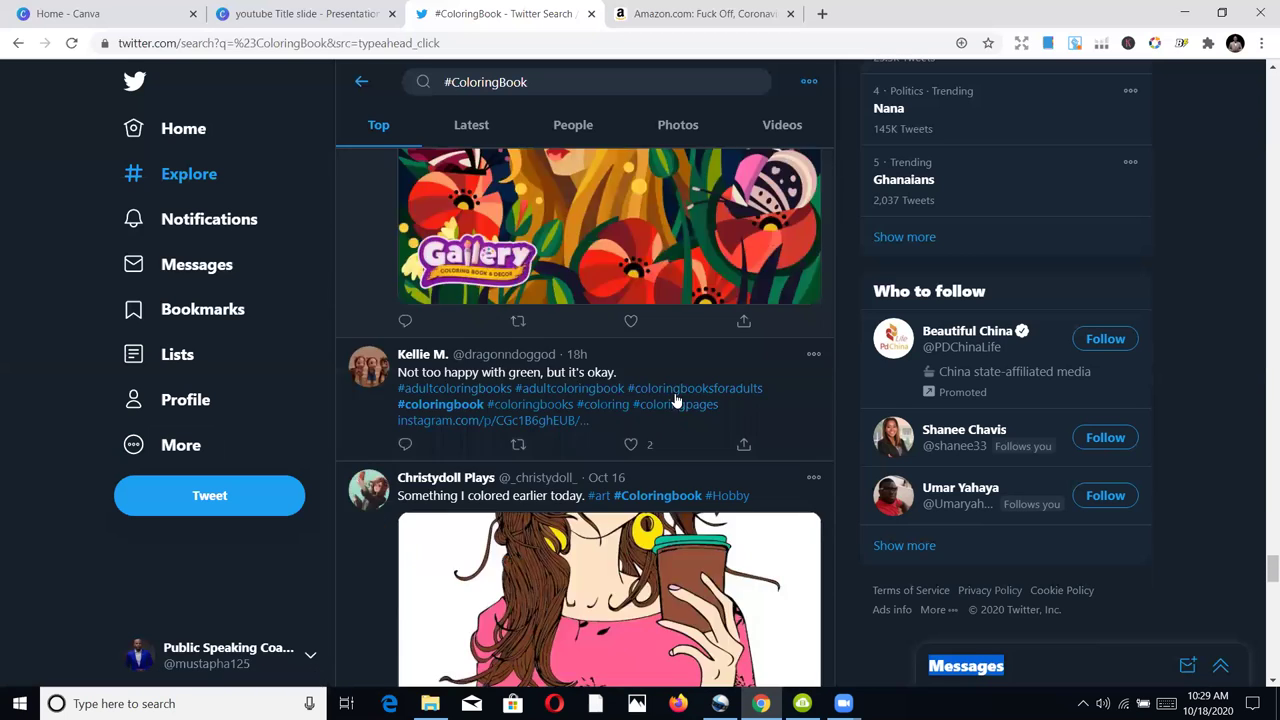
scroll(675, 400, "down", 4)
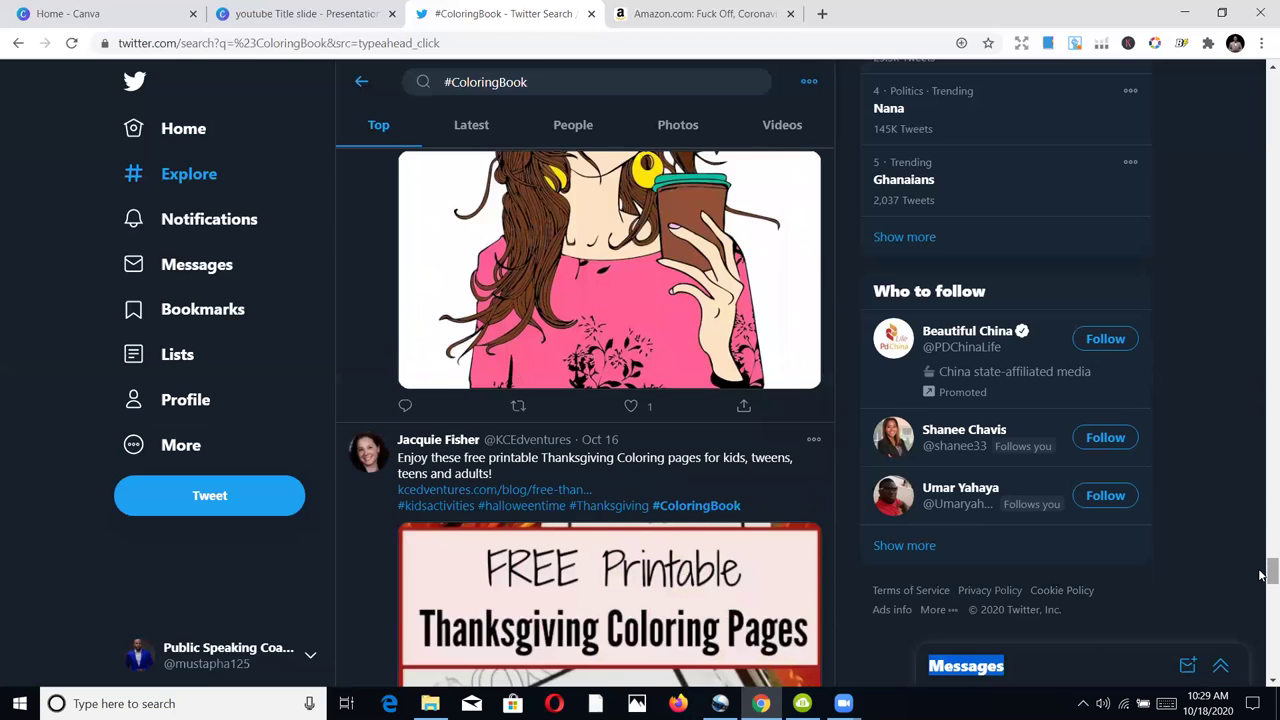
scroll(1260, 519, "down", 7)
left_click_drag(1260, 611, 1260, 657)
scroll(1260, 657, "down", 4)
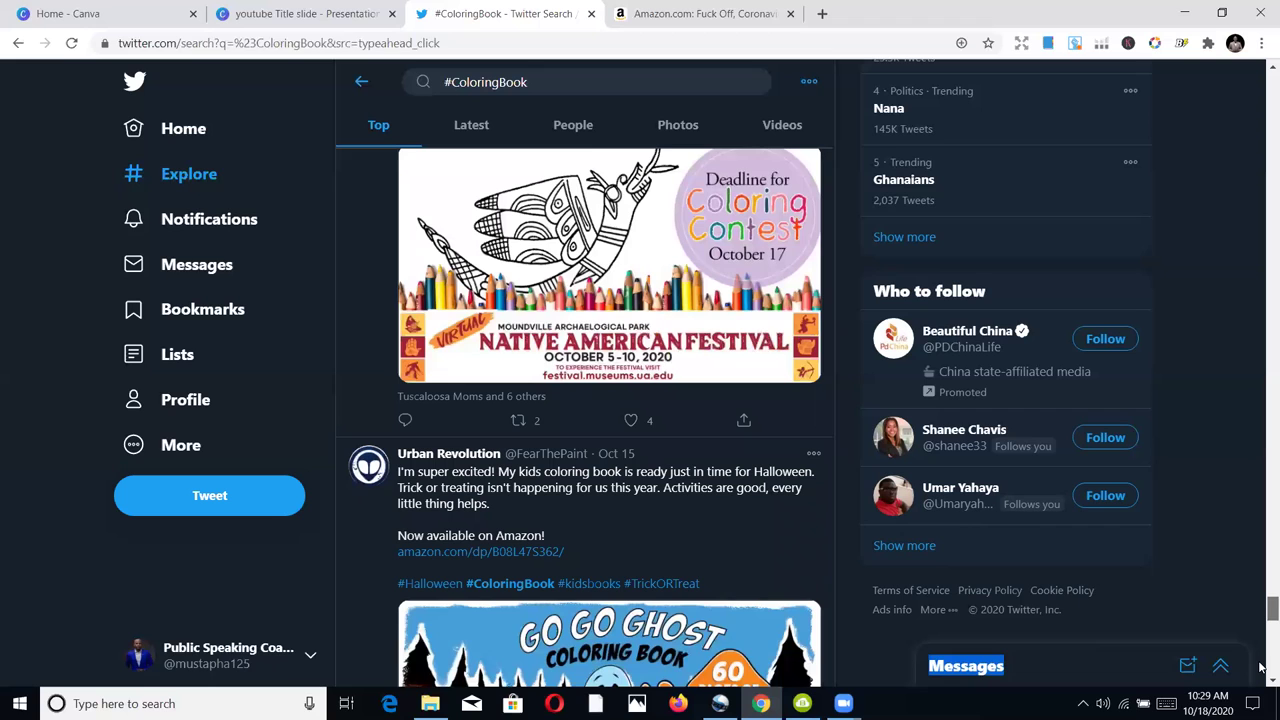
scroll(1262, 680, "down", 4)
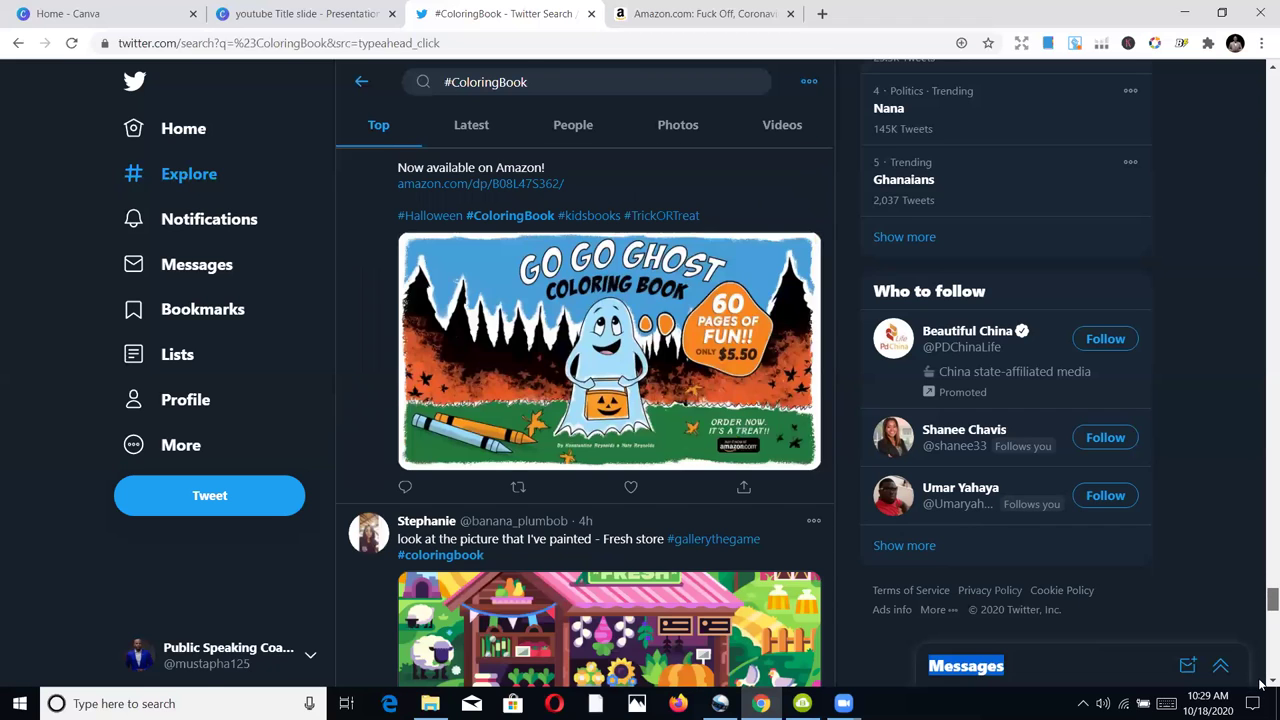
scroll(1262, 682, "down", 12)
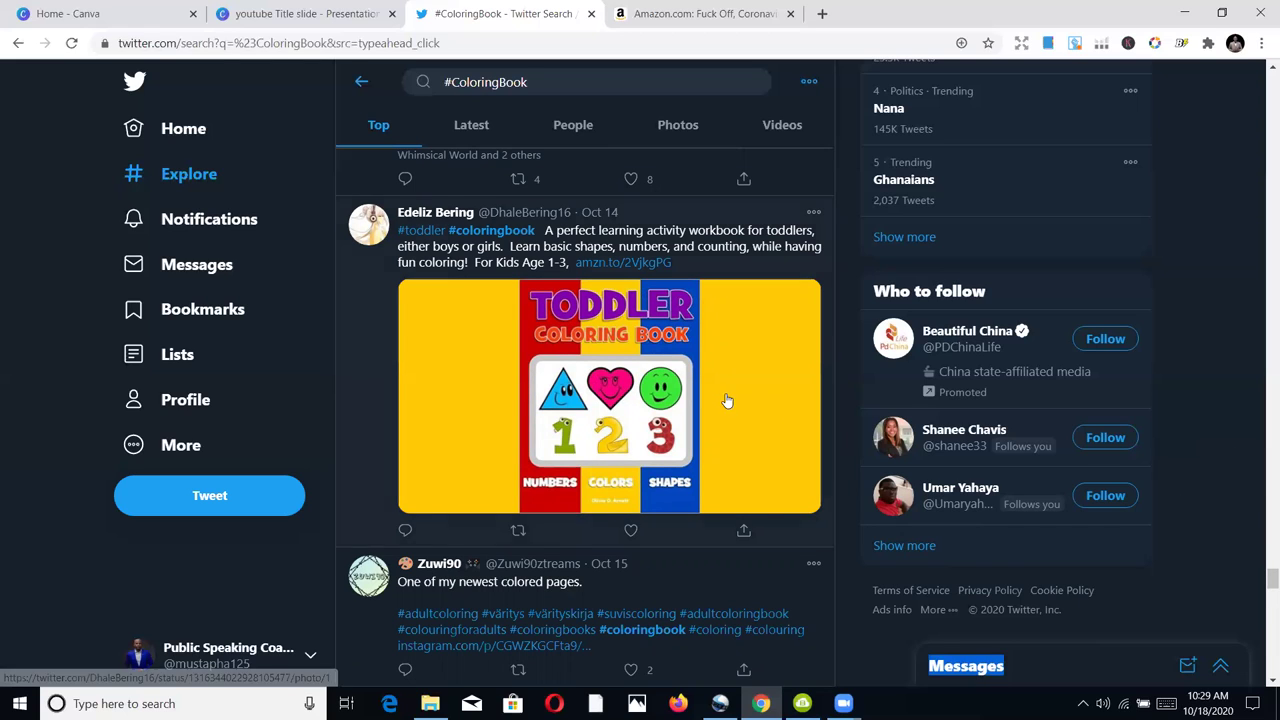
scroll(726, 404, "down", 1)
scroll(723, 407, "up", 1)
scroll(722, 412, "down", 1)
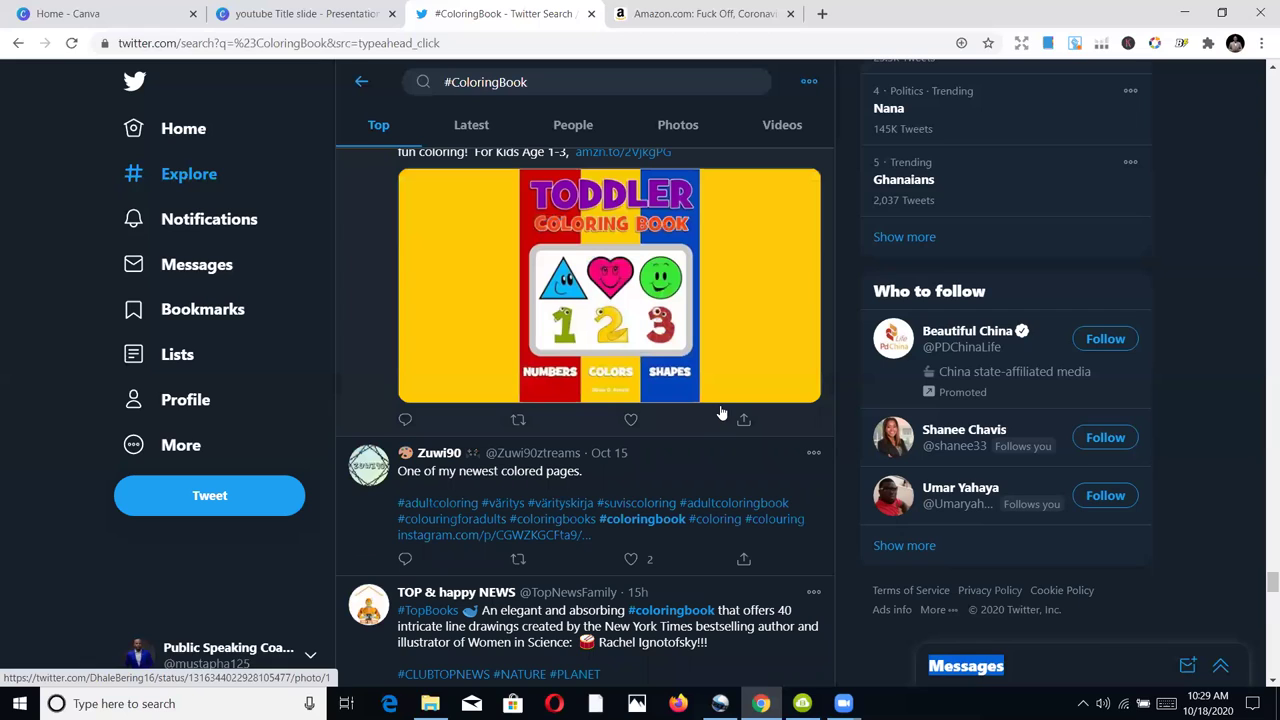
Open the Amazon link in the toddler coloring book tweet
scroll(805, 362, "up", 1)
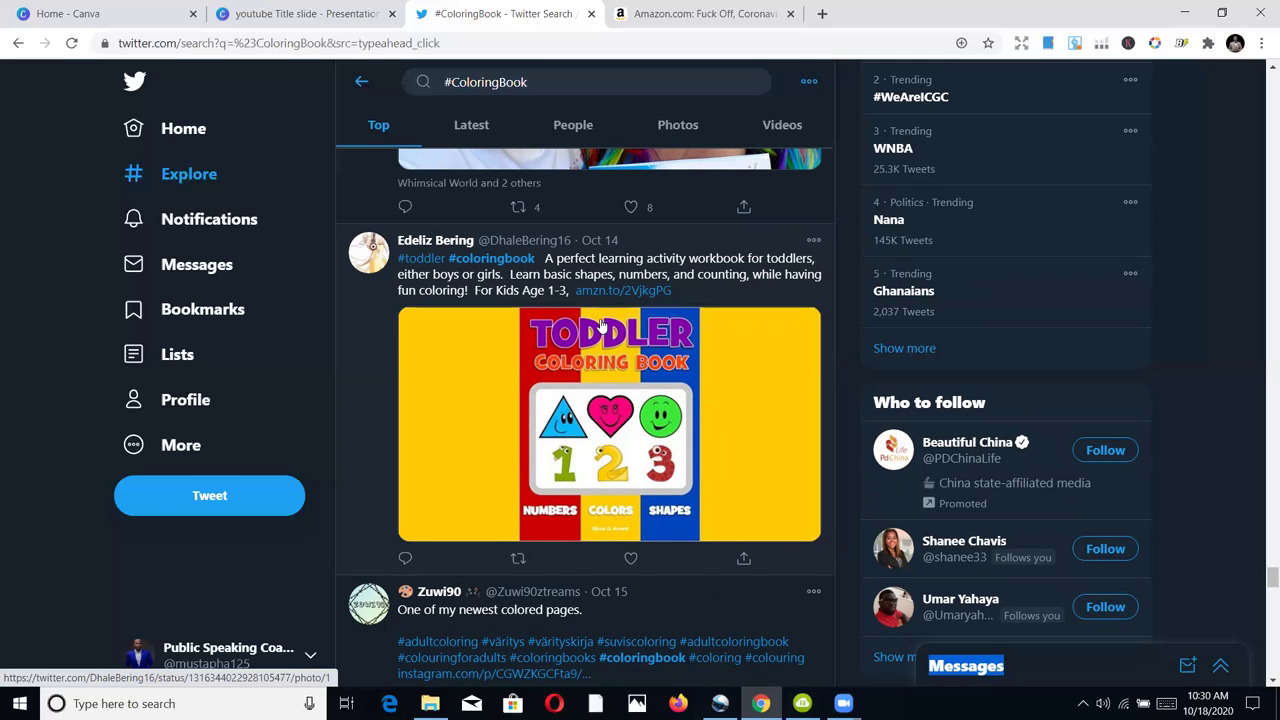
left_click(591, 382)
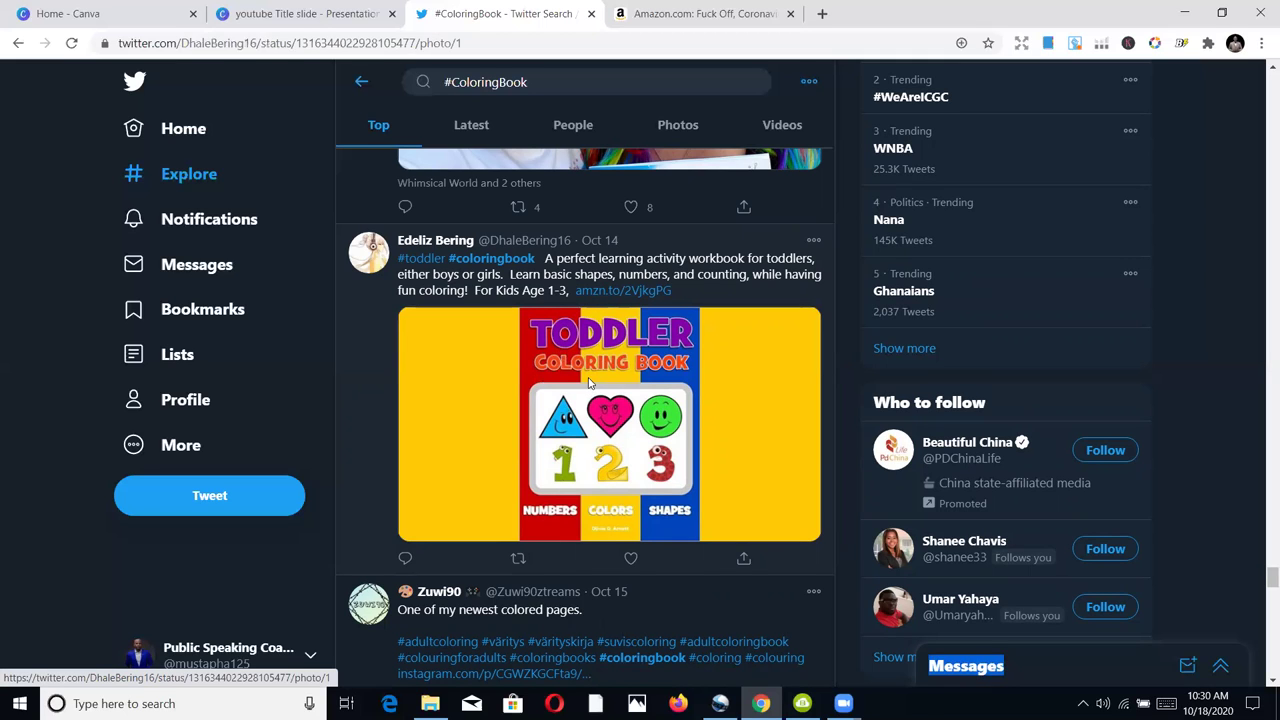
left_click(23, 86)
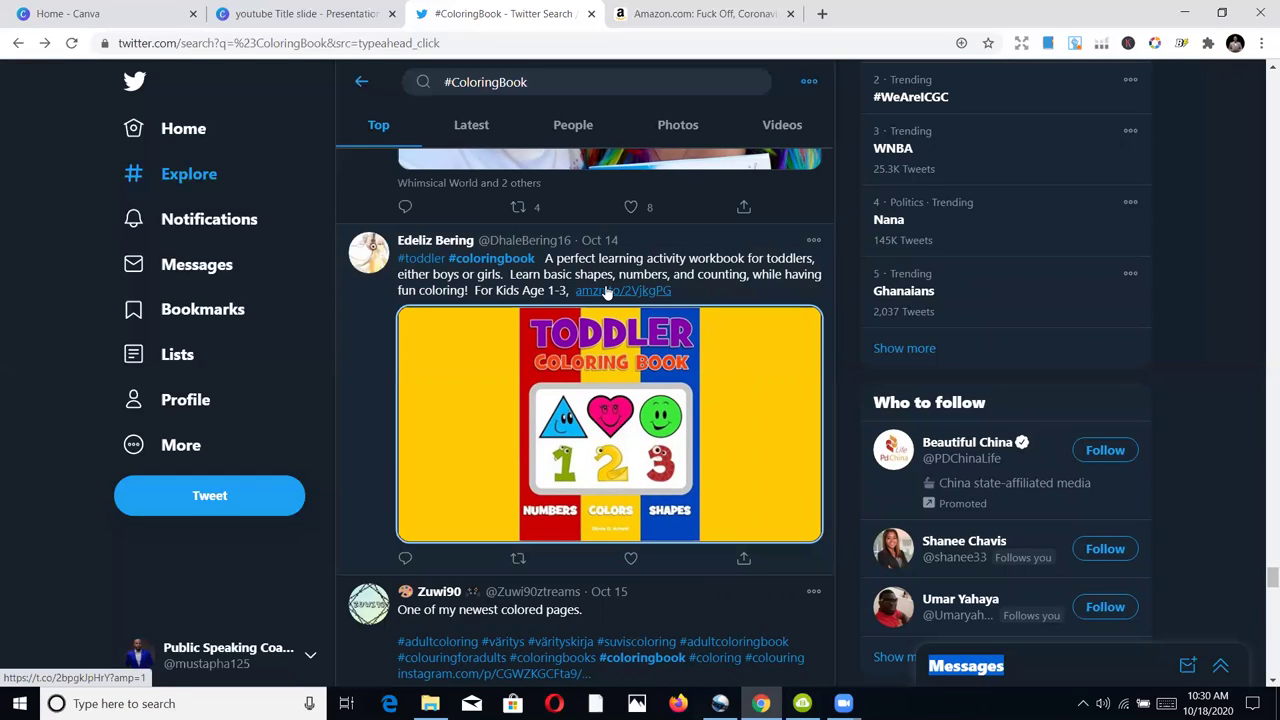
left_click(605, 291)
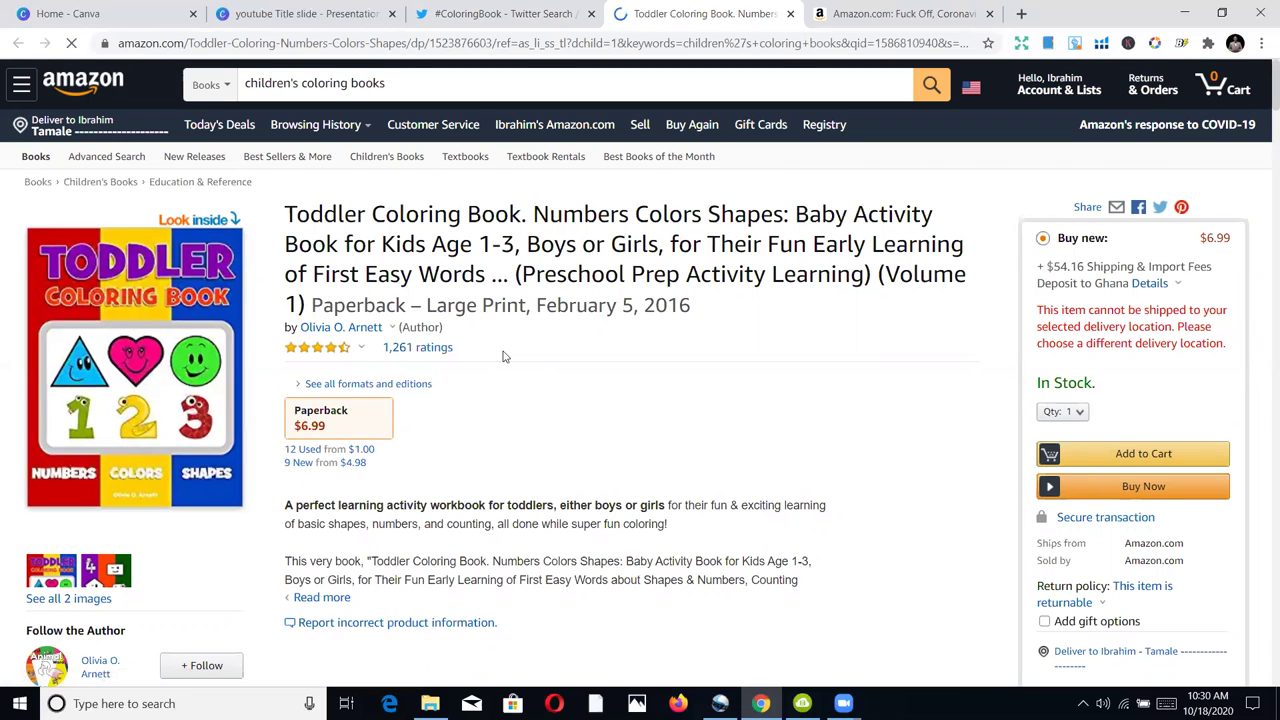
Examine the toddler coloring book's Amazon page, including its 30-day sales rank chart and category rankings, and return to its title section
scroll(551, 360, "down", 2)
scroll(553, 355, "down", 2)
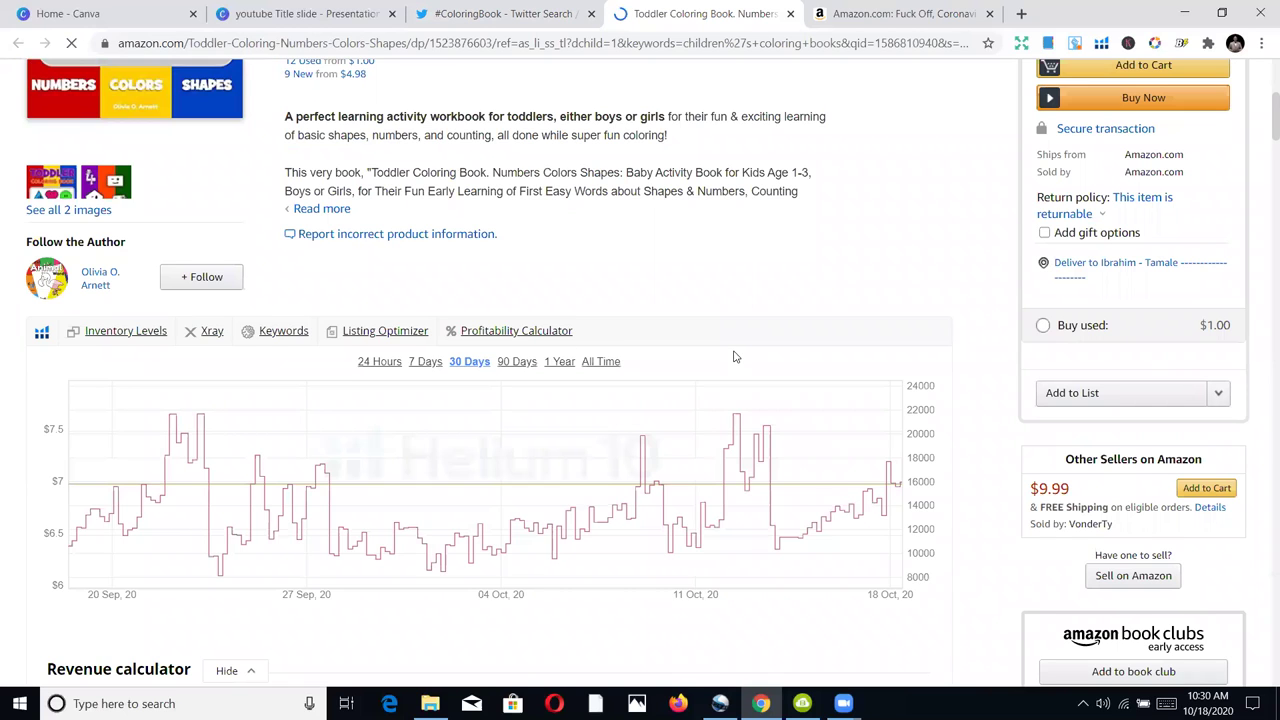
scroll(732, 354, "down", 2)
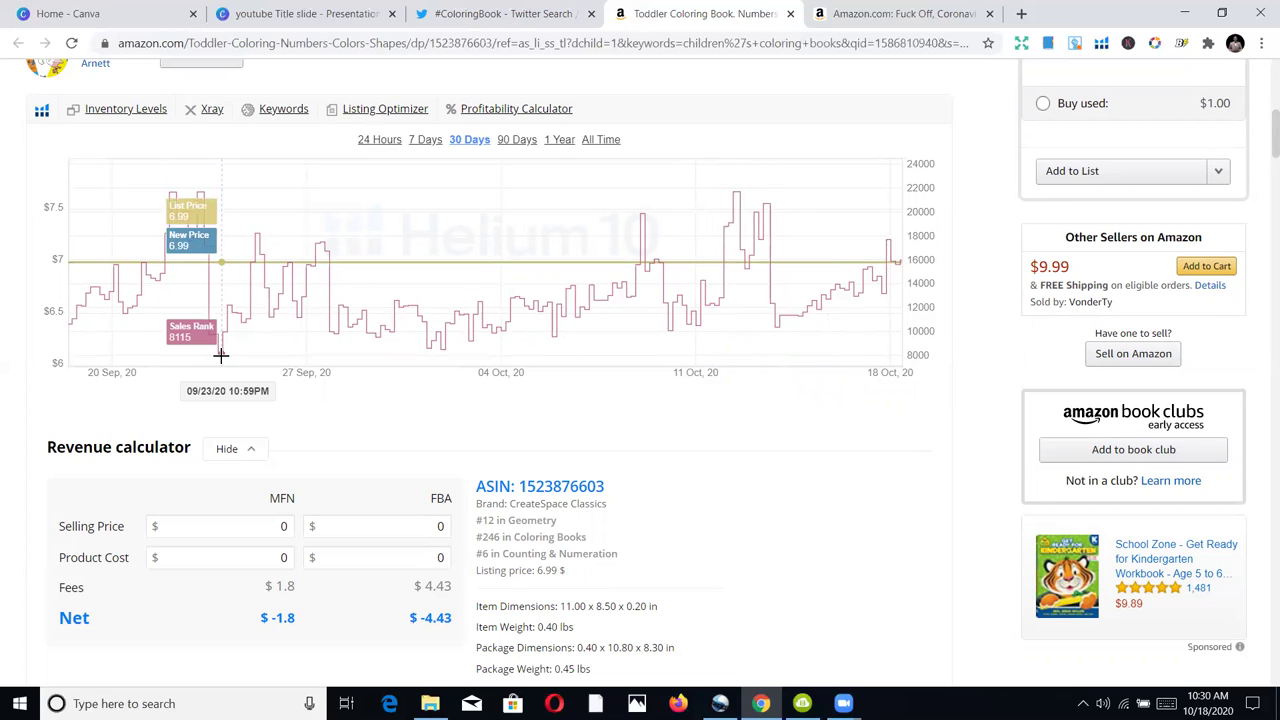
scroll(800, 390, "down", 3)
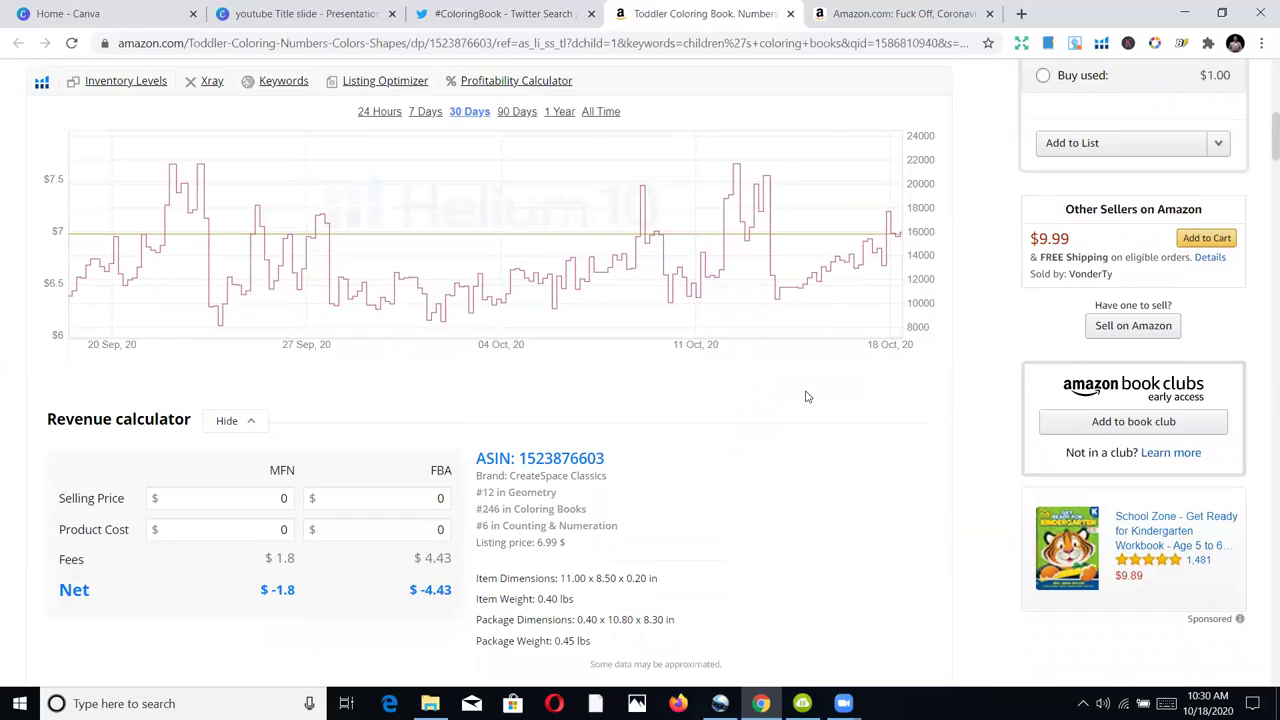
scroll(800, 370, "up", 10)
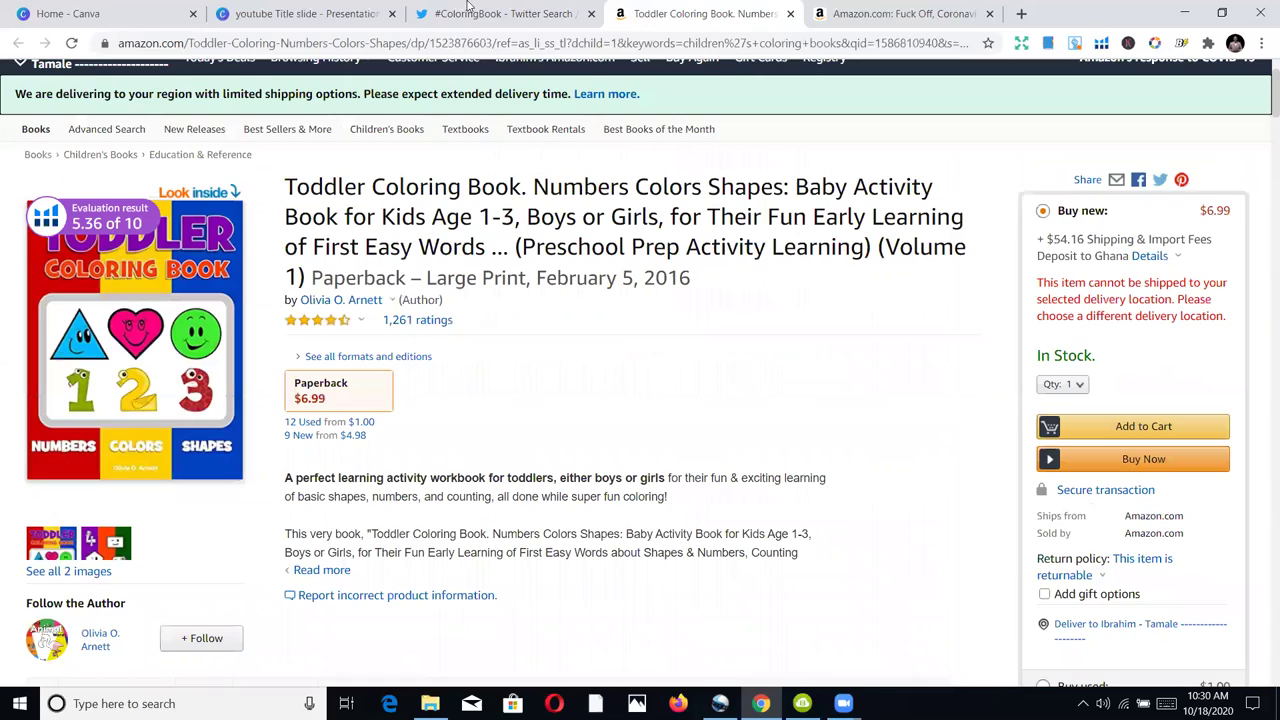
Return to the #ColoringBook results on Twitter and review how the toddler coloring book tweet combines hashtags, description, Amazon link and cover image
left_click(467, 8)
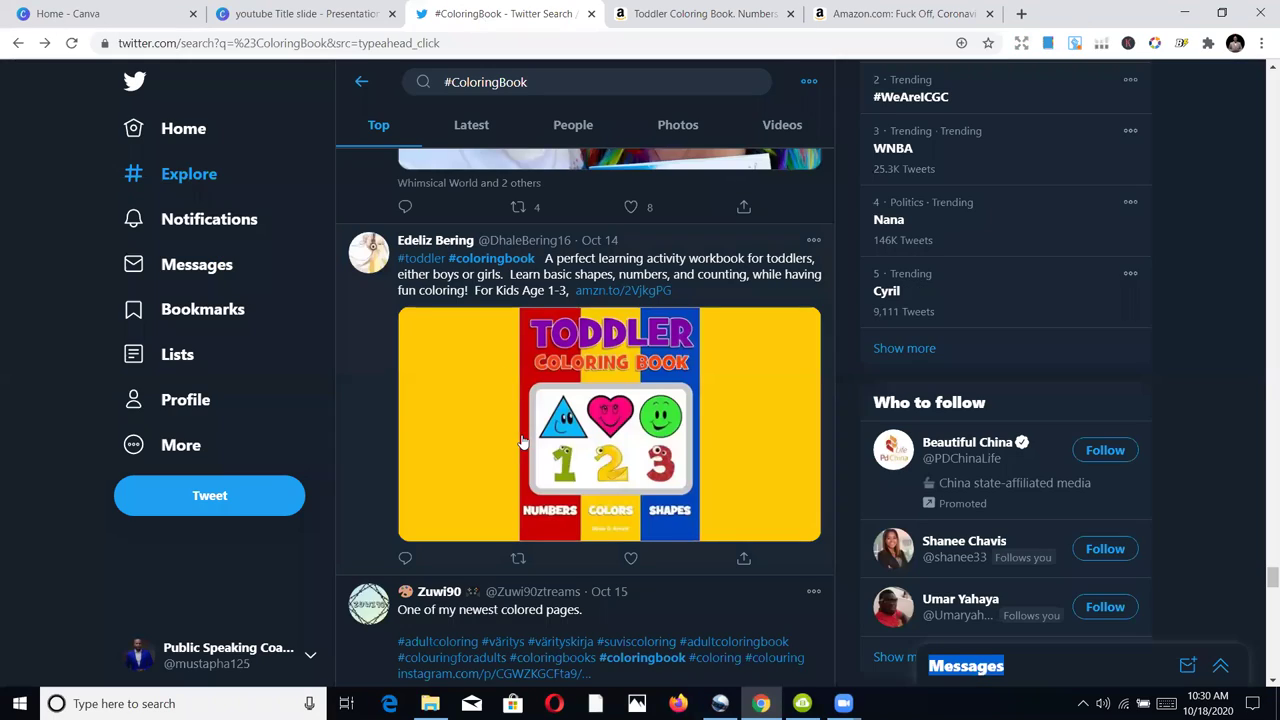
scroll(522, 444, "down", 1)
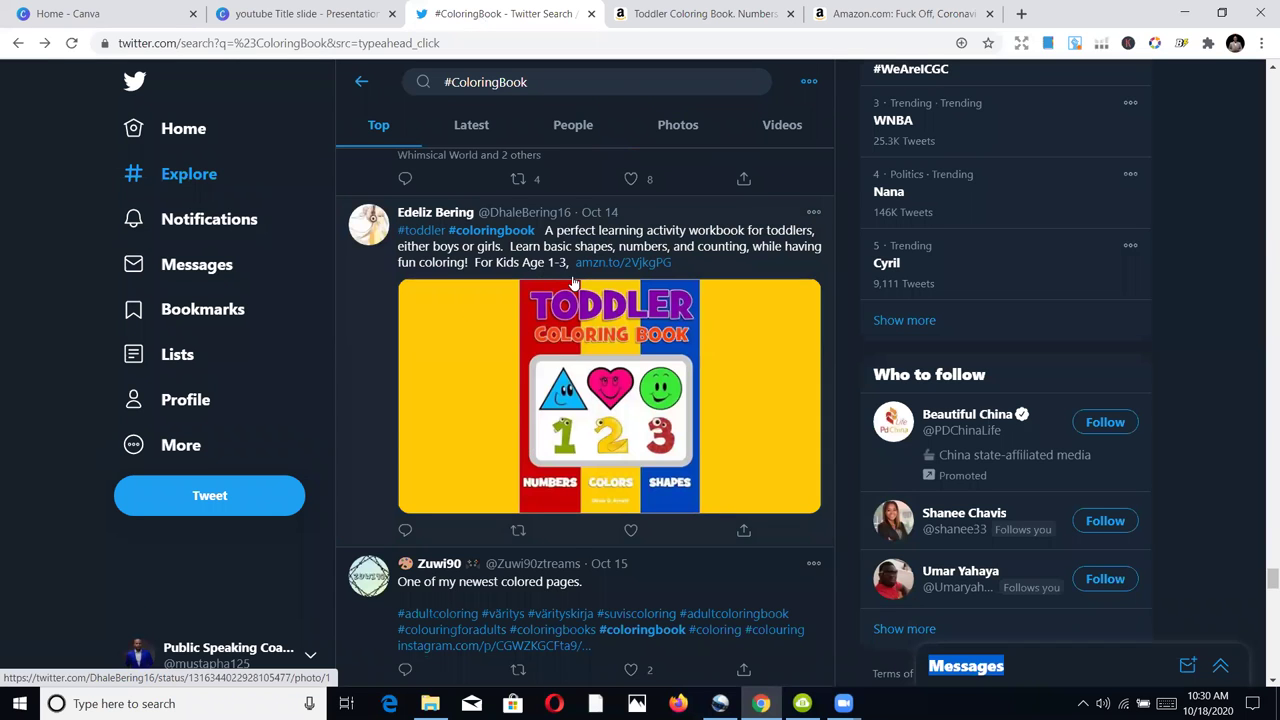
scroll(563, 327, "down", 1)
scroll(563, 327, "up", 1)
scroll(580, 338, "up", 2)
scroll(599, 344, "down", 3)
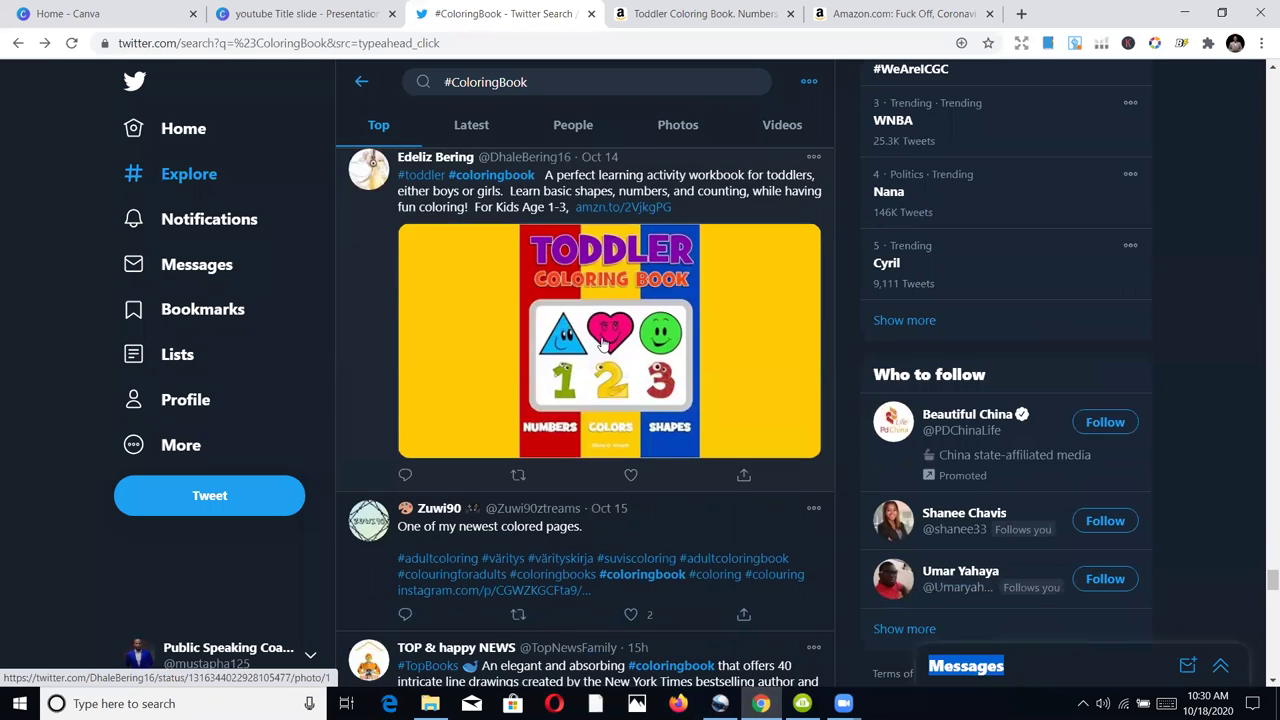
Browse further #ColoringBook tweets down to The Little Coloring Book For Big Anxiety promotion, examining its text, hashtags and Amazon preview
scroll(603, 343, "down", 8)
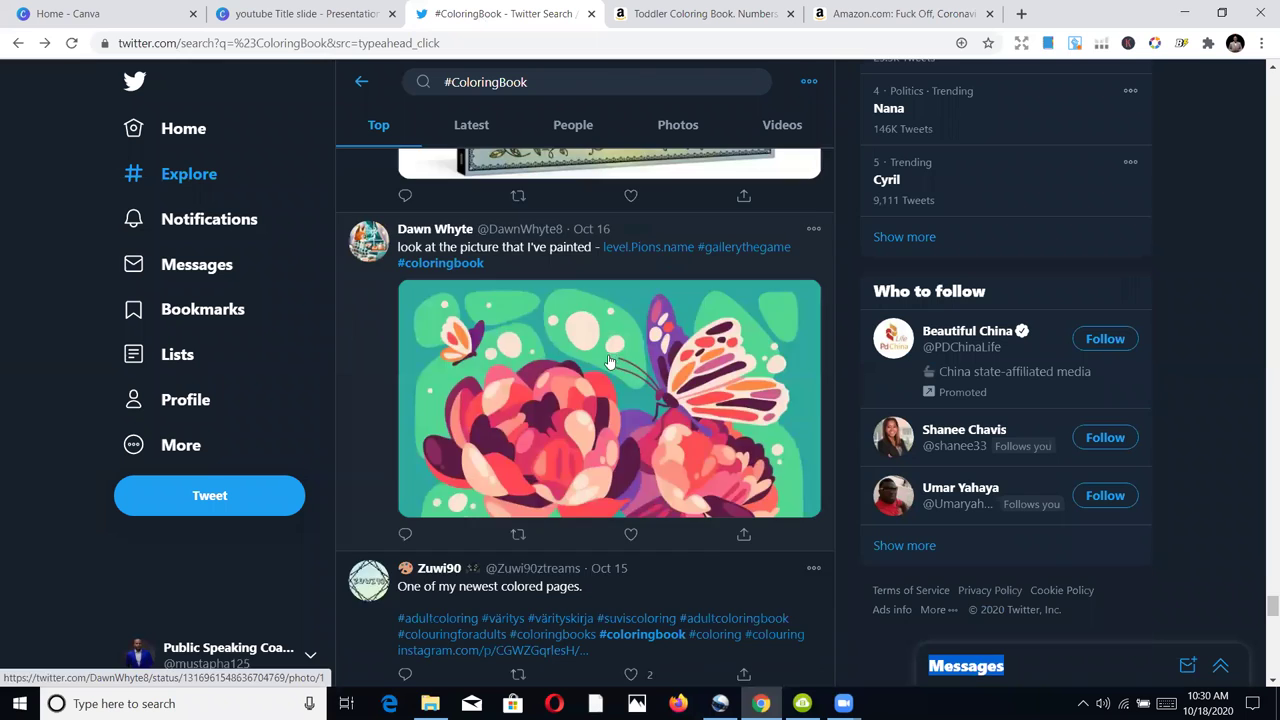
scroll(609, 361, "down", 4)
scroll(606, 380, "up", 1)
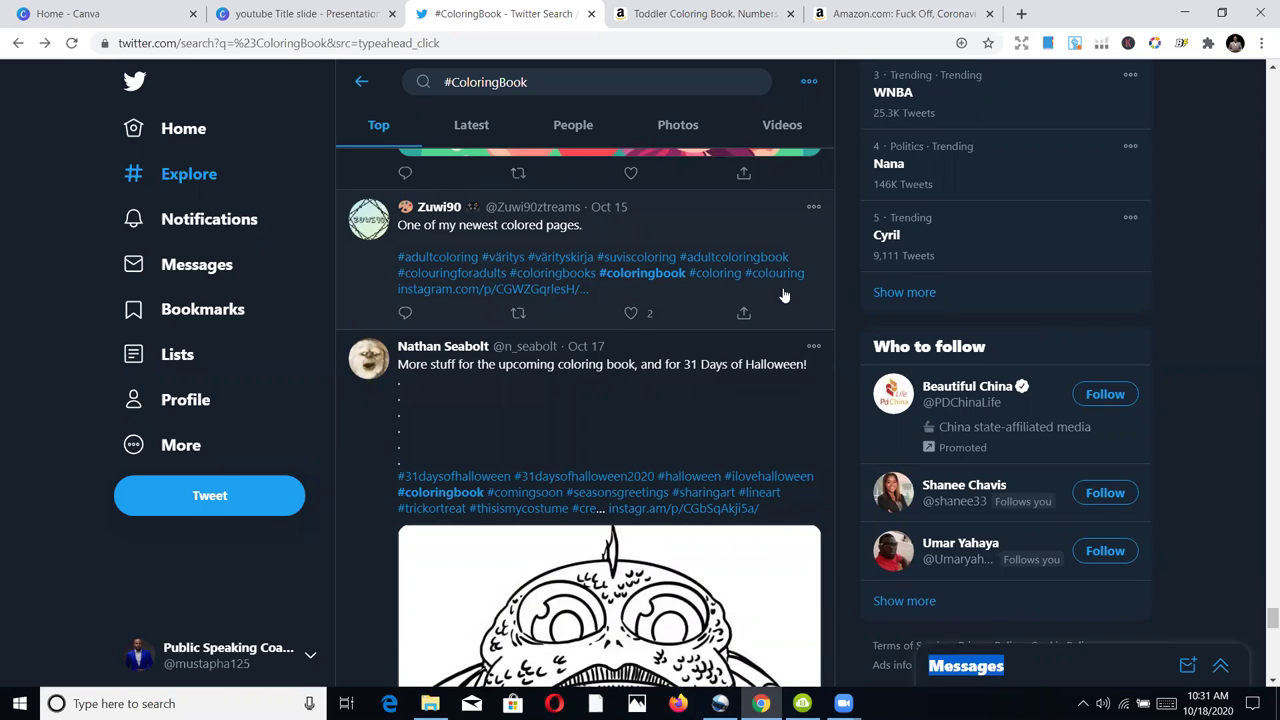
scroll(784, 296, "down", 10)
scroll(784, 300, "down", 2)
scroll(600, 350, "up", 2)
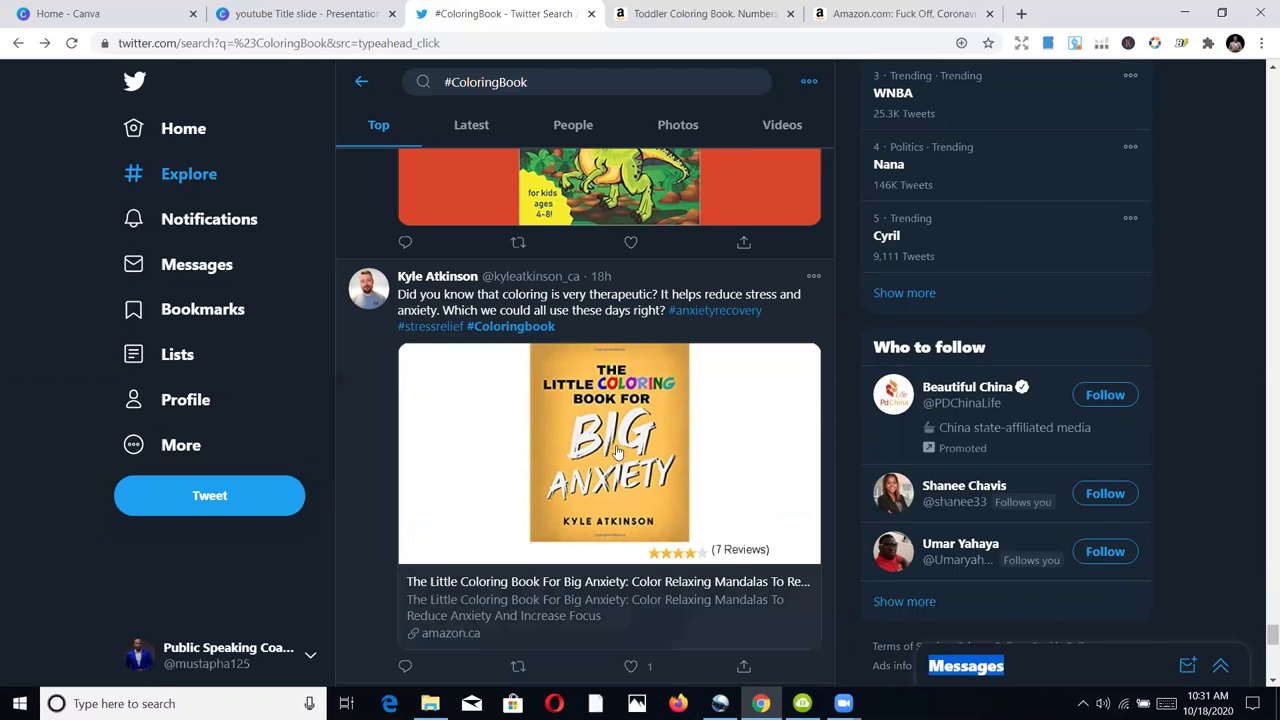
scroll(606, 448, "down", 1)
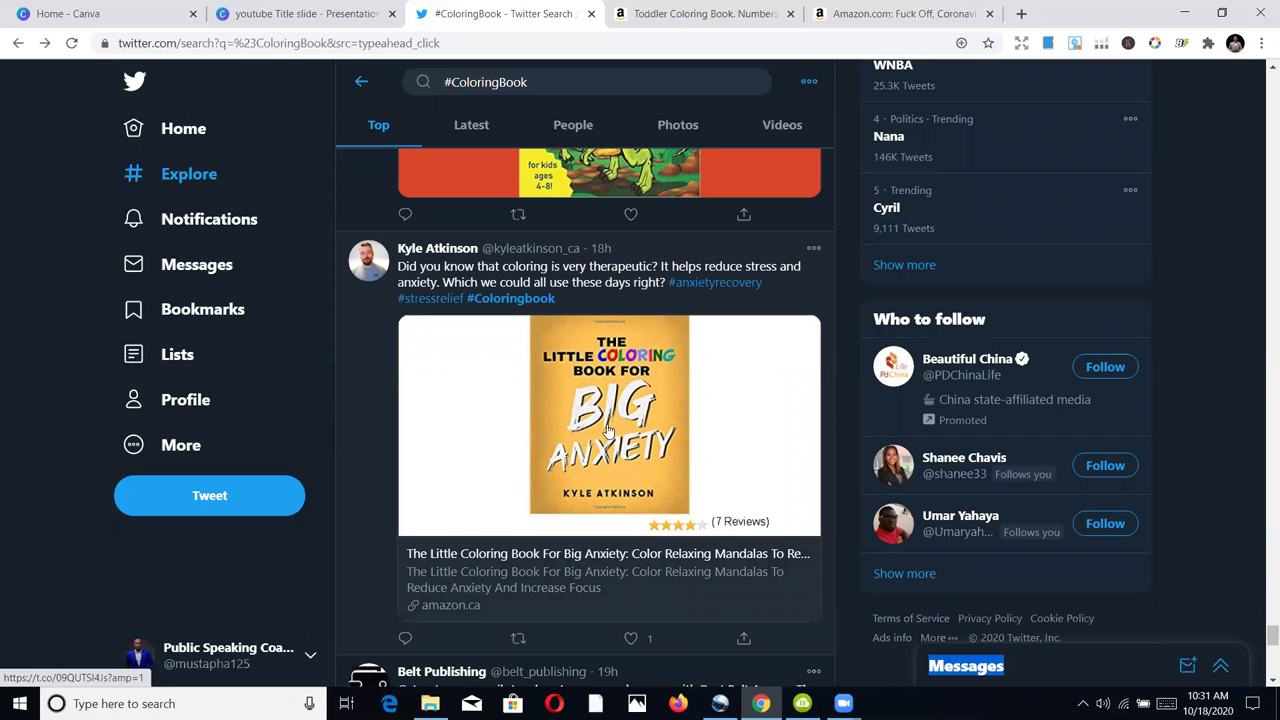
scroll(606, 432, "down", 1)
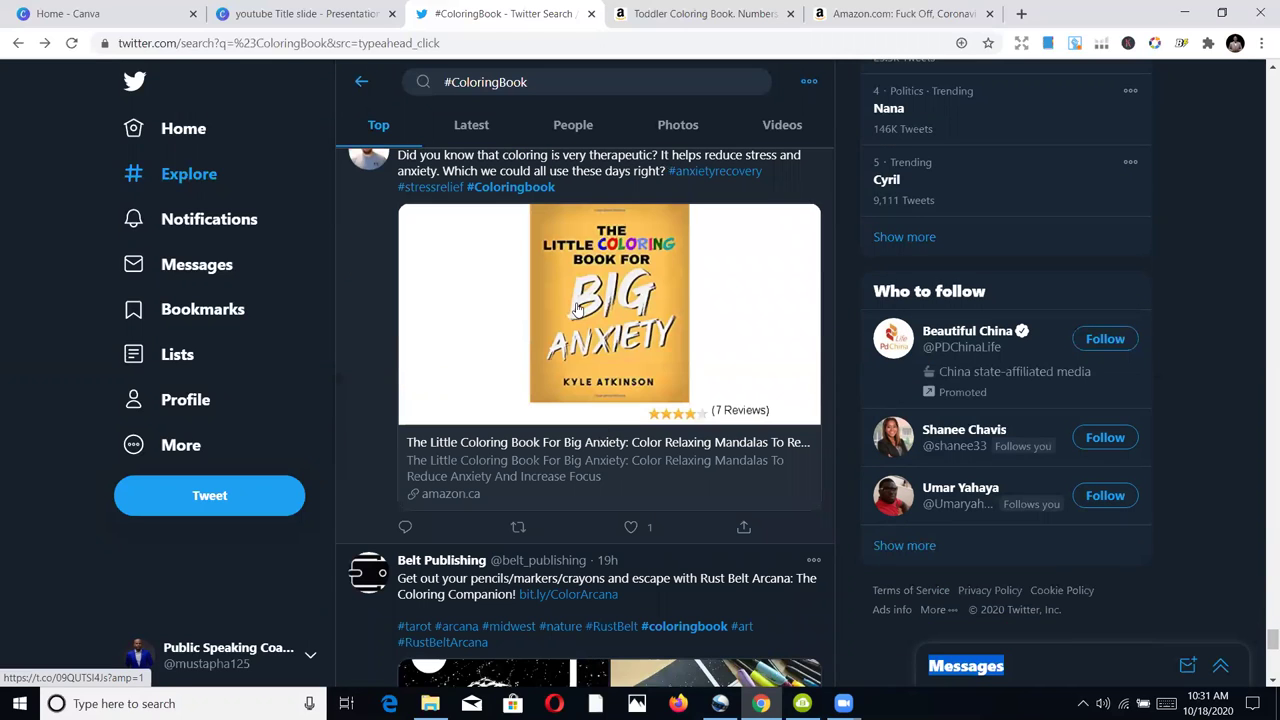
View the Big Anxiety coloring book's Amazon page from its tweet, and return to the #ColoringBook results
left_click(561, 337)
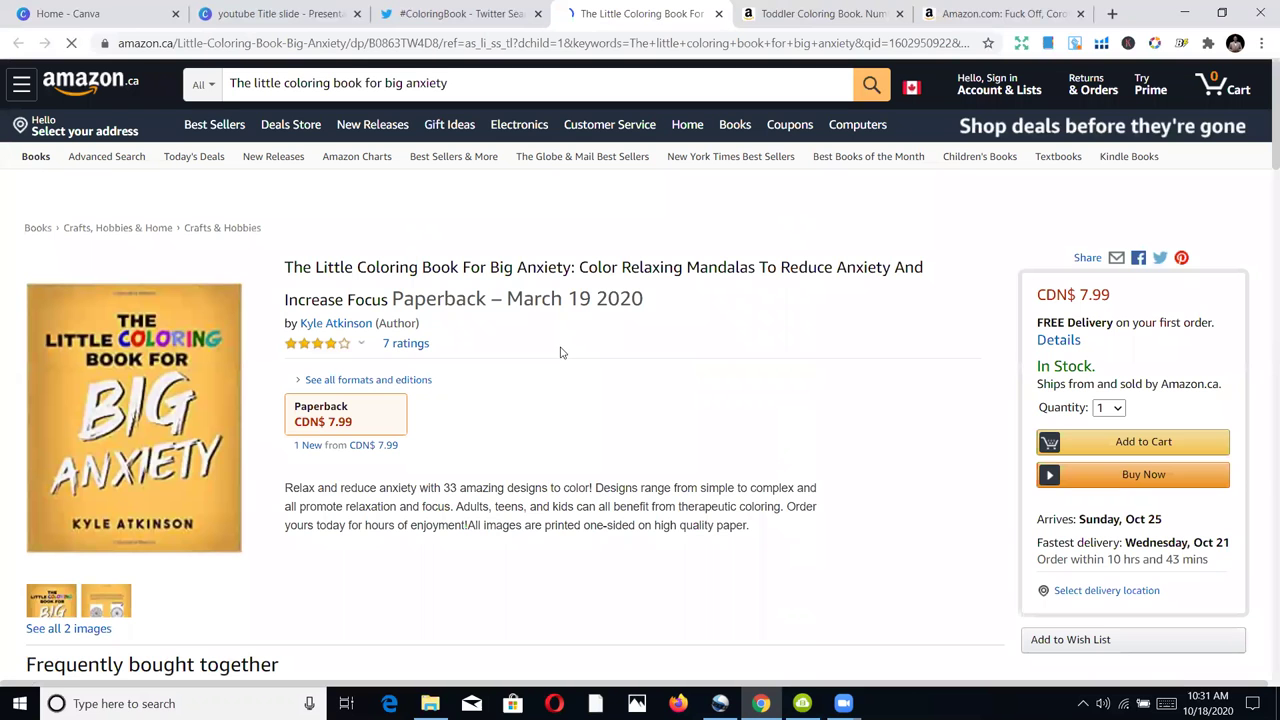
scroll(563, 359, "down", 1)
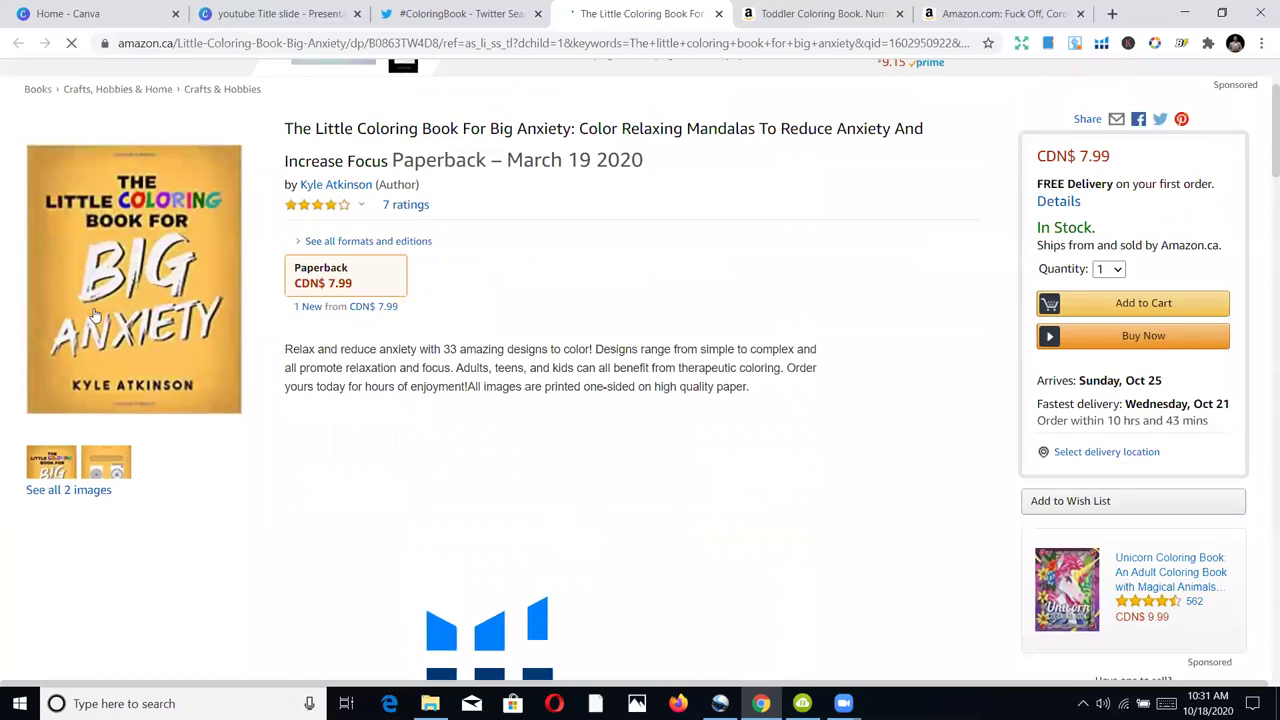
key("ctrl+shift+Tab")
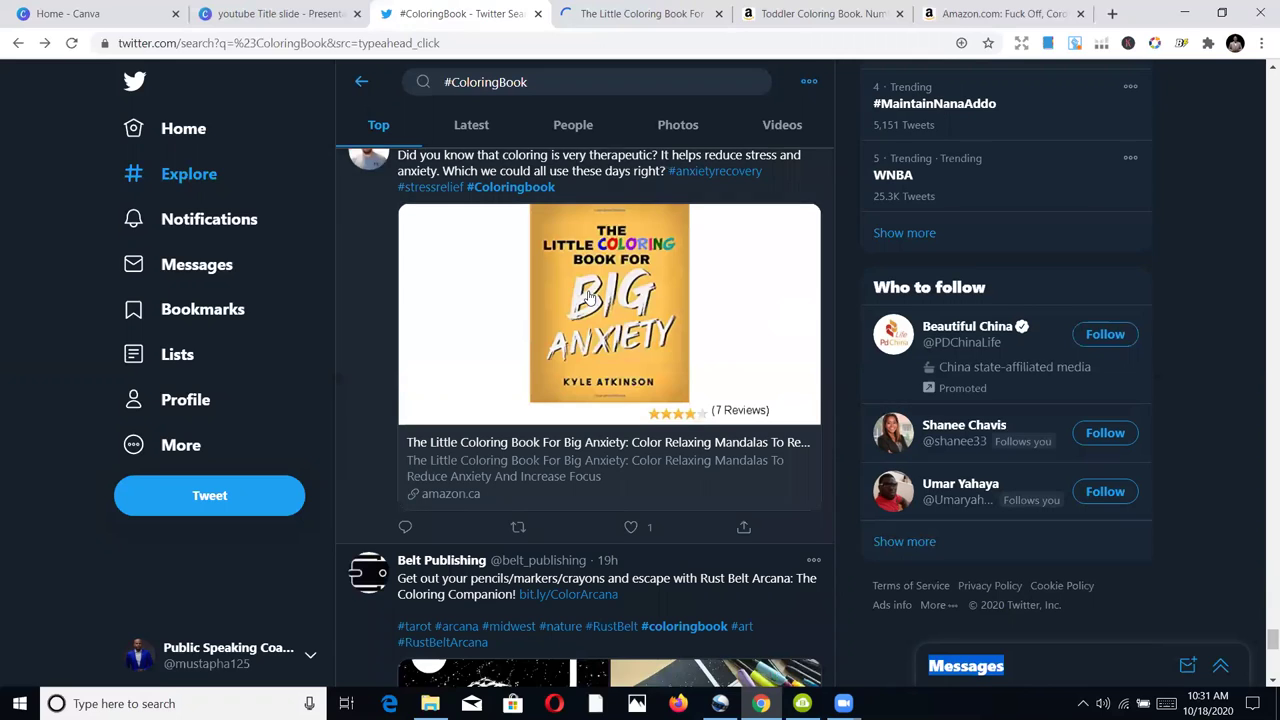
Look over the Big Anxiety tweet's hashtags again, and browse the surrounding and earlier #ColoringBook tweets, including the dinosaur coloring book promotion
scroll(565, 272, "up", 2)
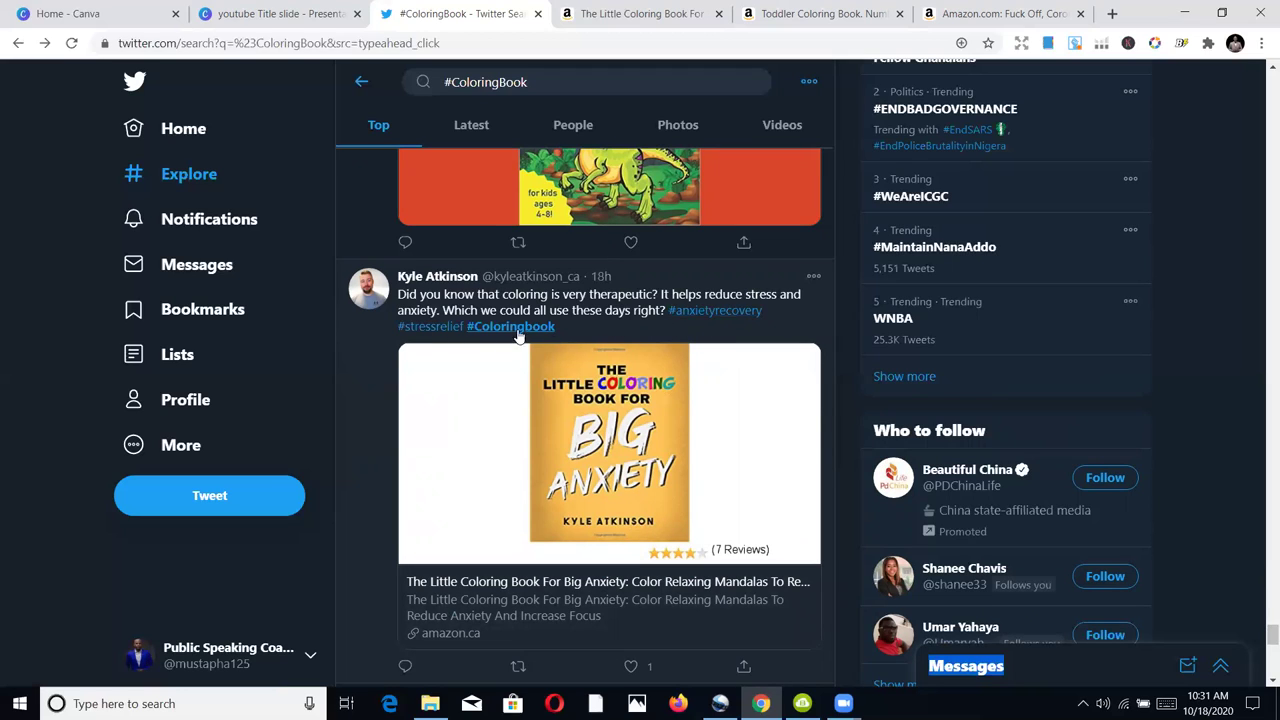
scroll(697, 316, "down", 7)
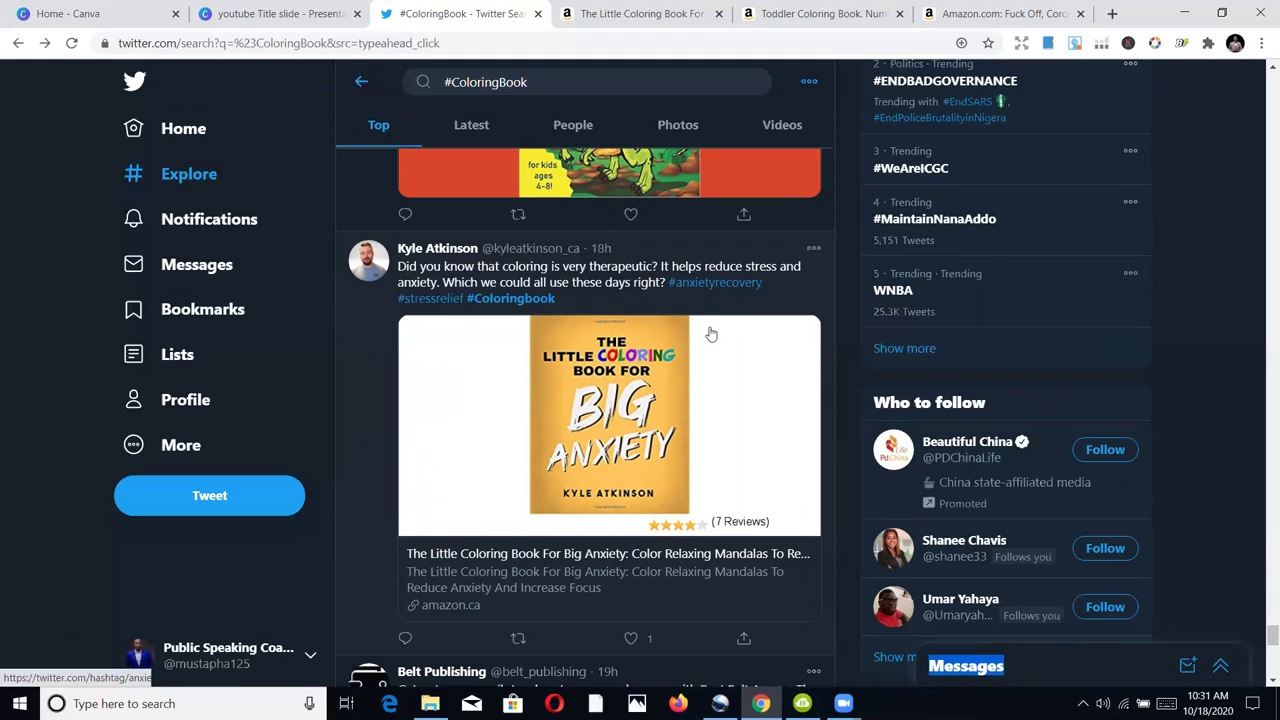
scroll(700, 362, "down", 1)
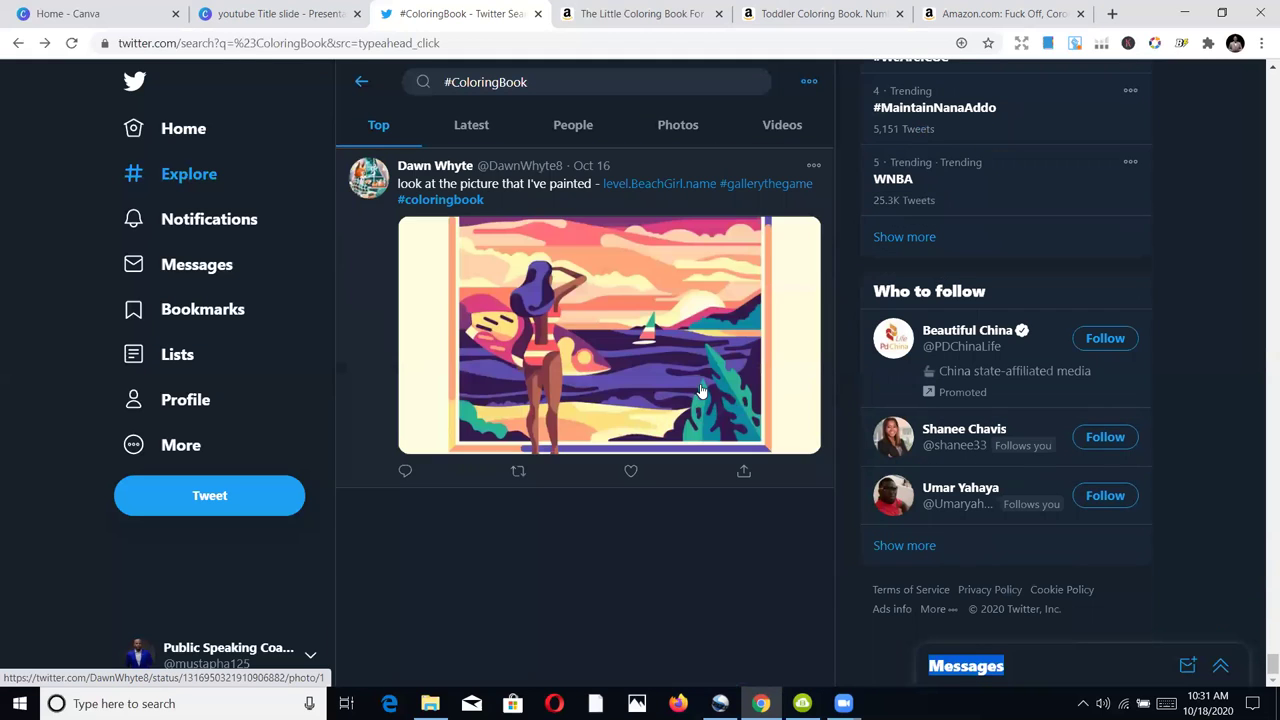
scroll(703, 380, "up", 10)
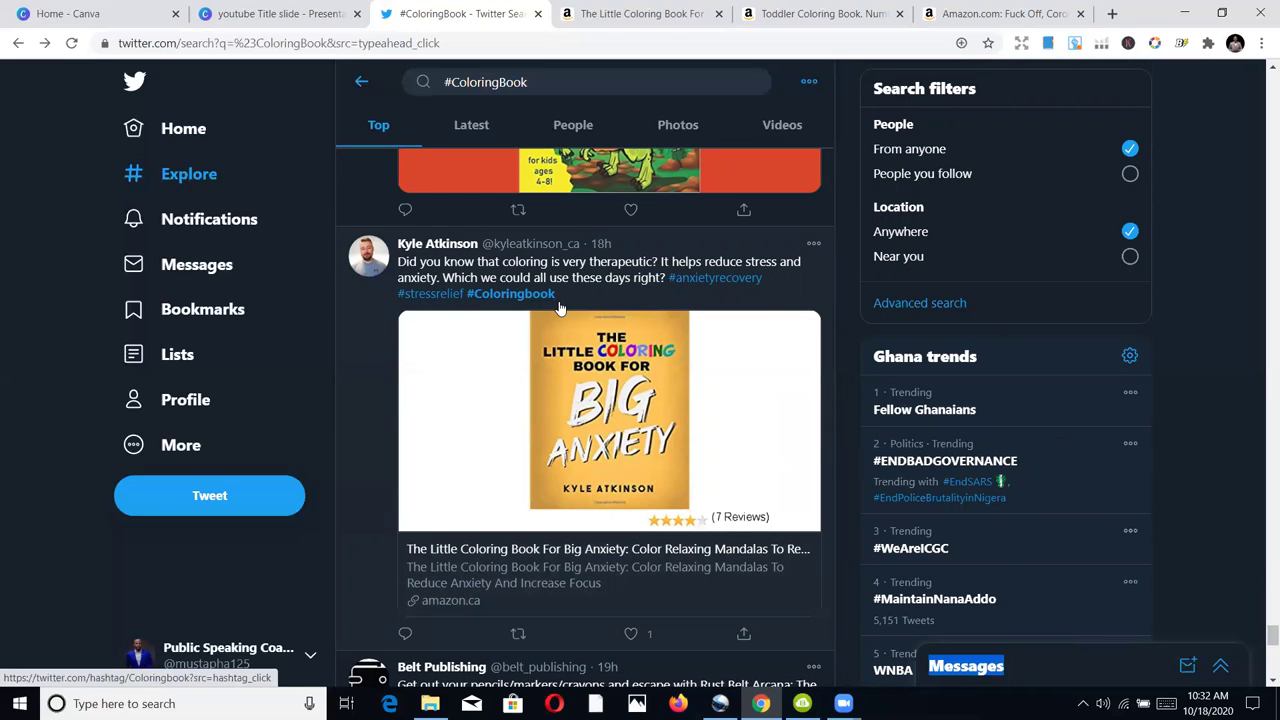
scroll(555, 312, "up", 1)
scroll(555, 312, "up", 3)
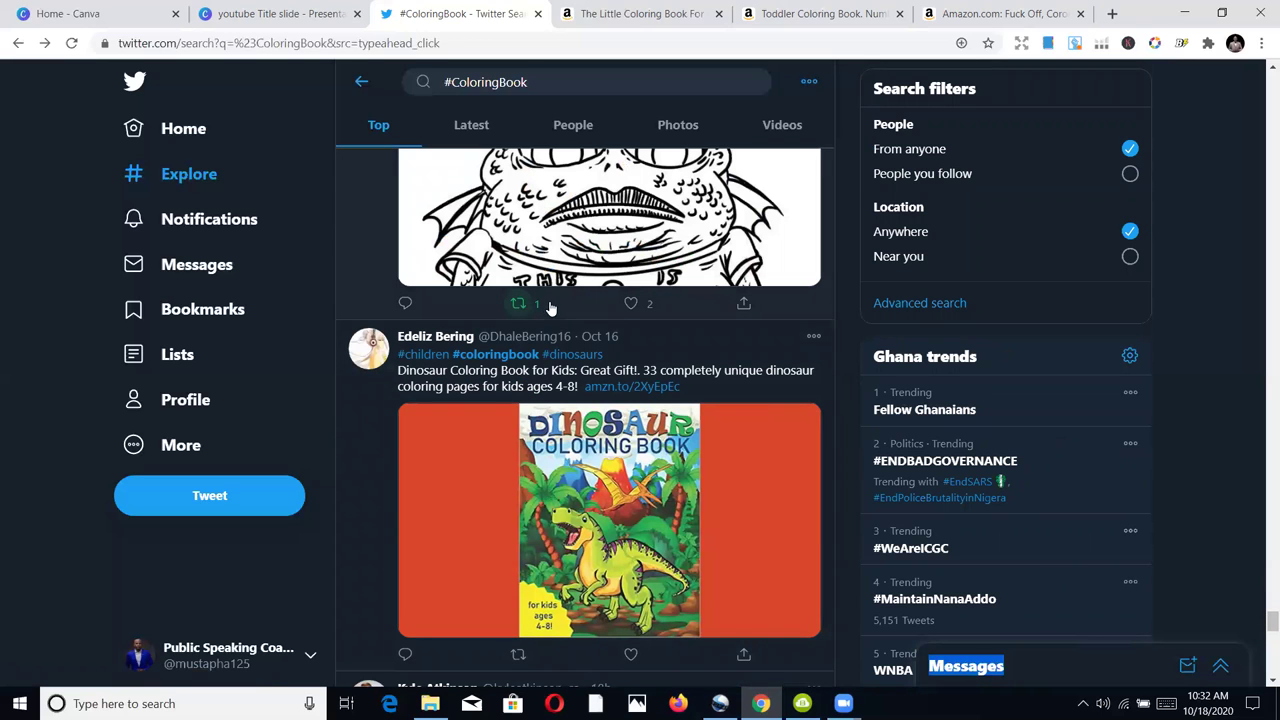
scroll(549, 308, "up", 7)
scroll(557, 300, "up", 12)
scroll(575, 306, "up", 10)
scroll(575, 306, "up", 8)
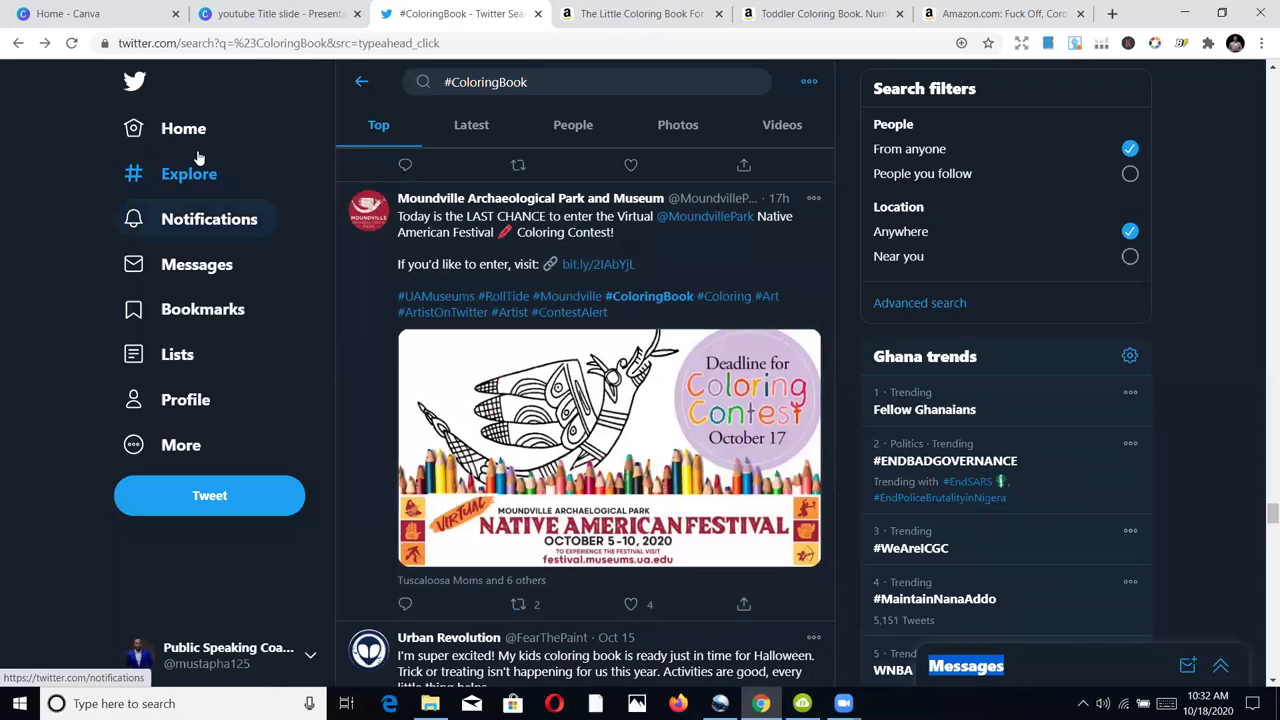
Start a tweet on the home timeline with the text "Grab this coloring book for your relaxation"
left_click(194, 131)
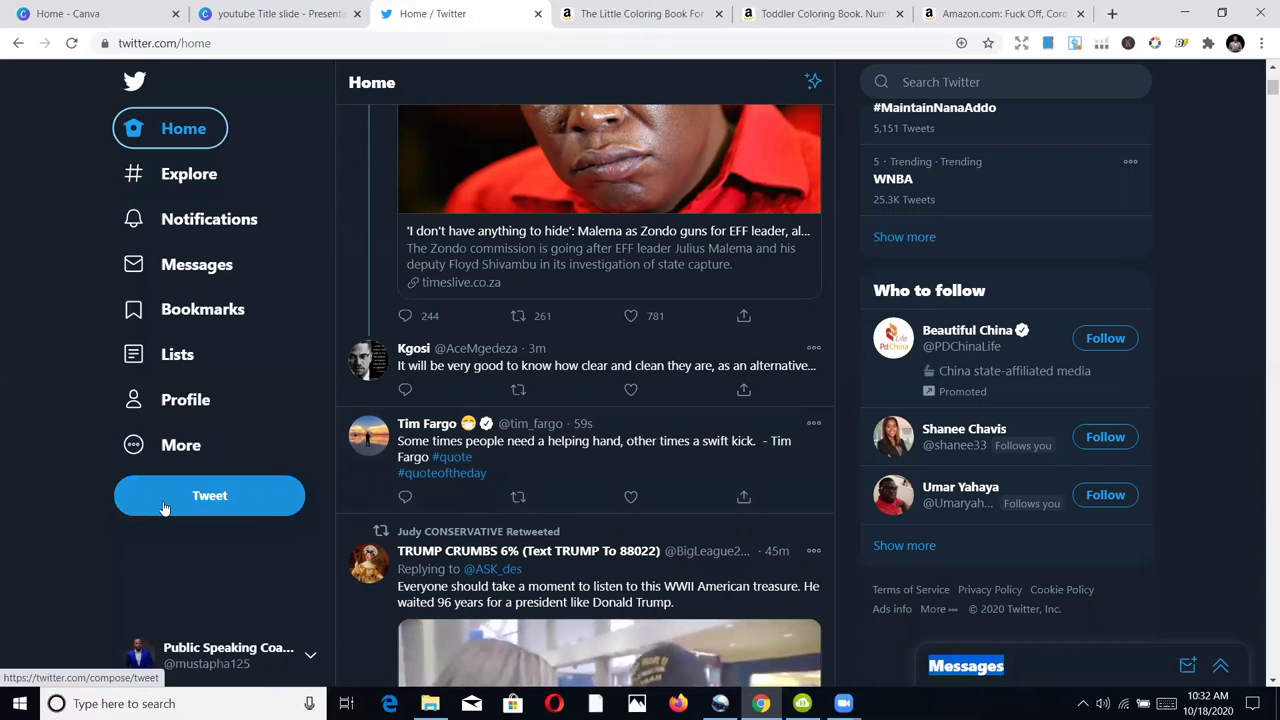
scroll(651, 305, "up", 3)
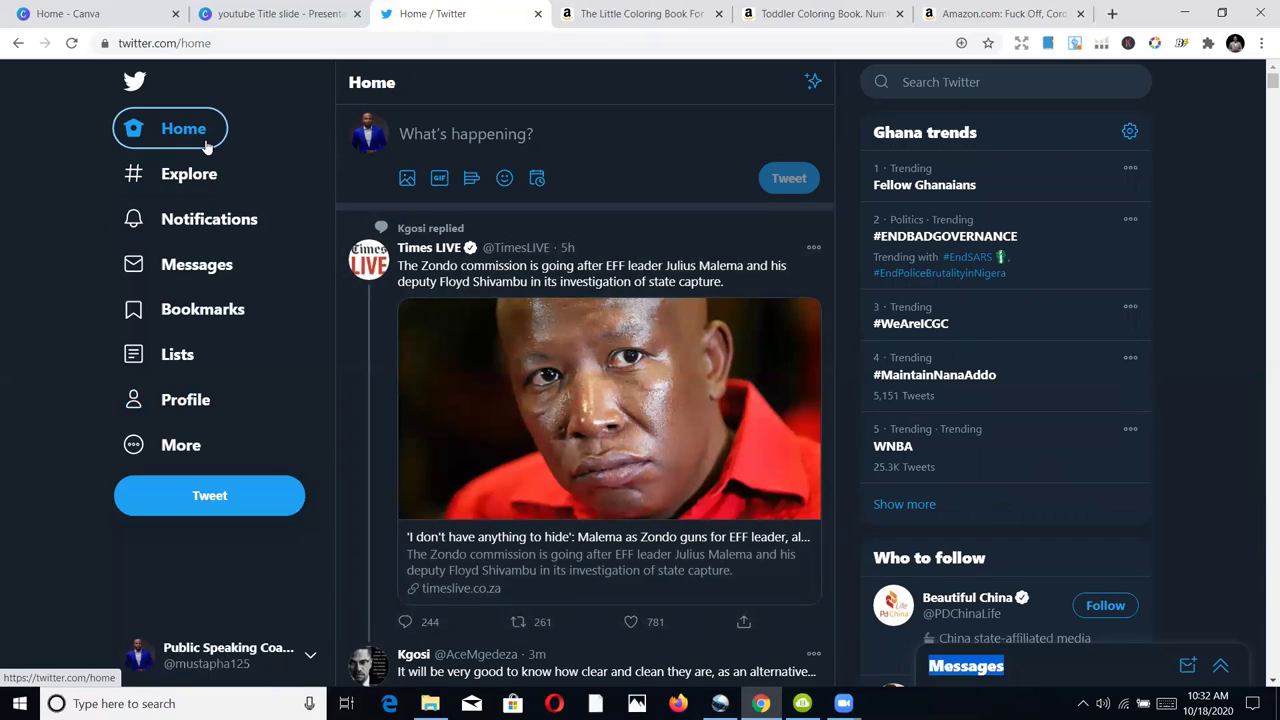
left_click(226, 497)
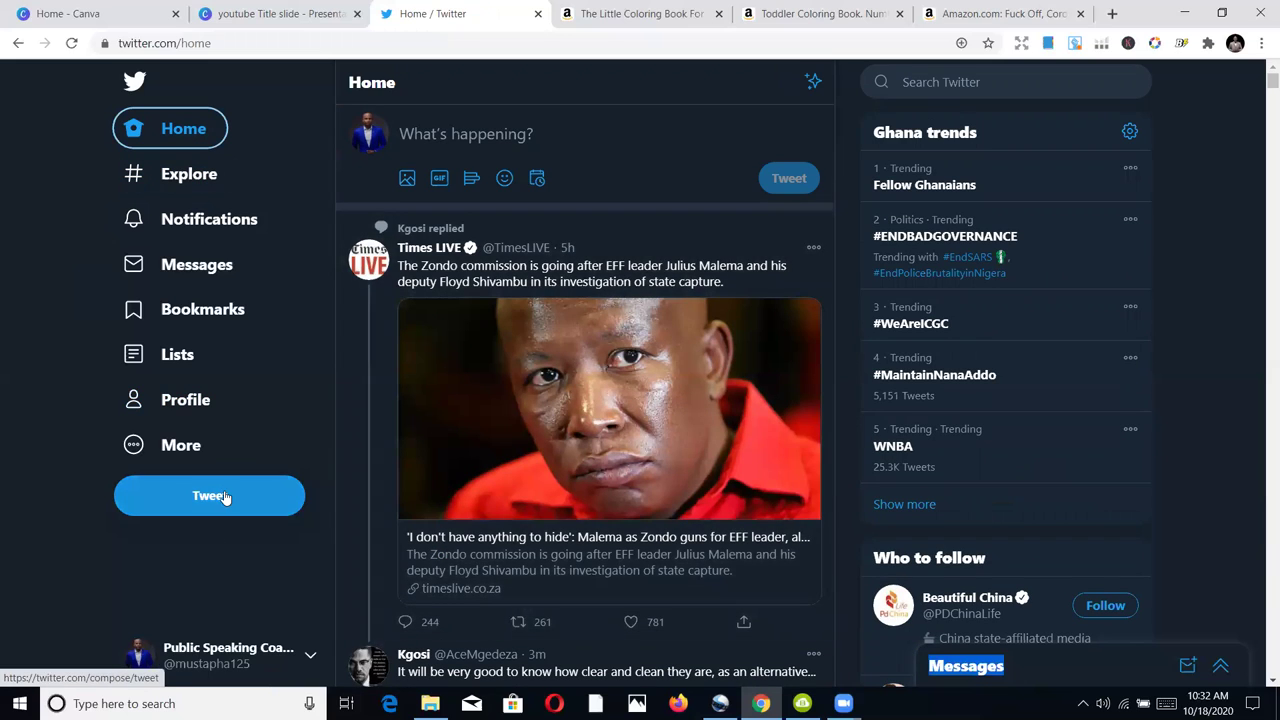
left_click(561, 127)
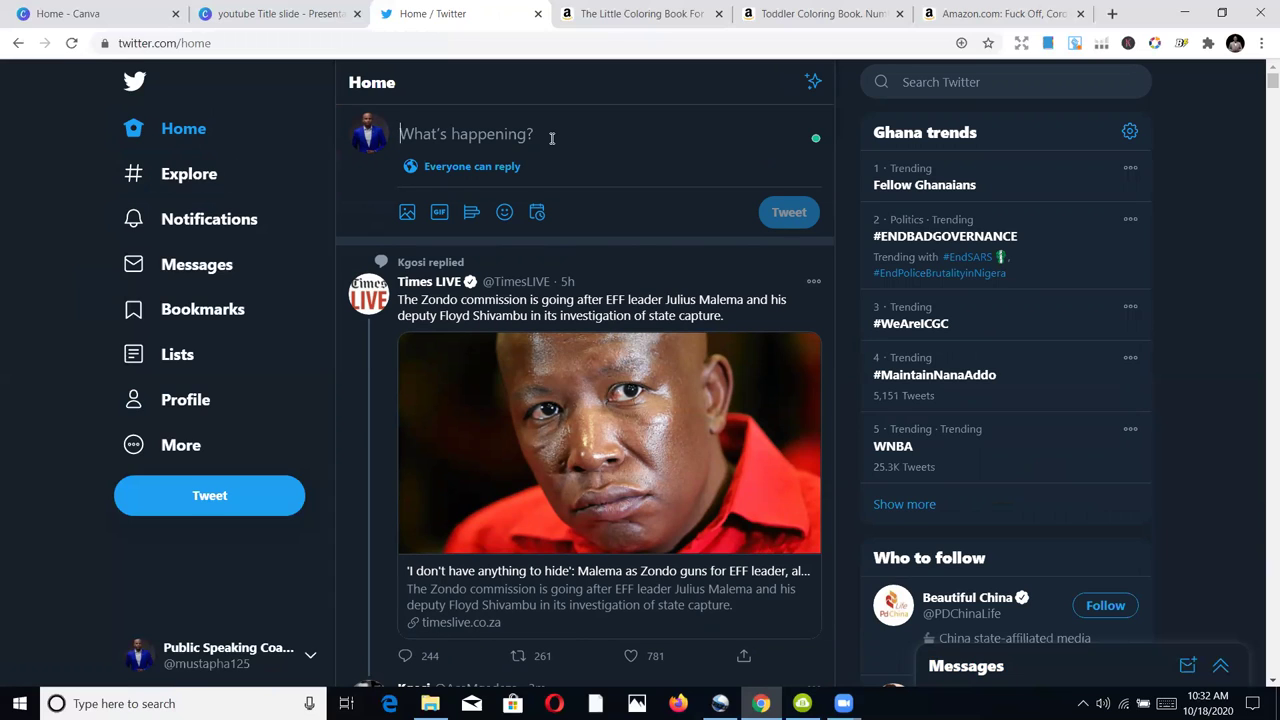
type("Grab")
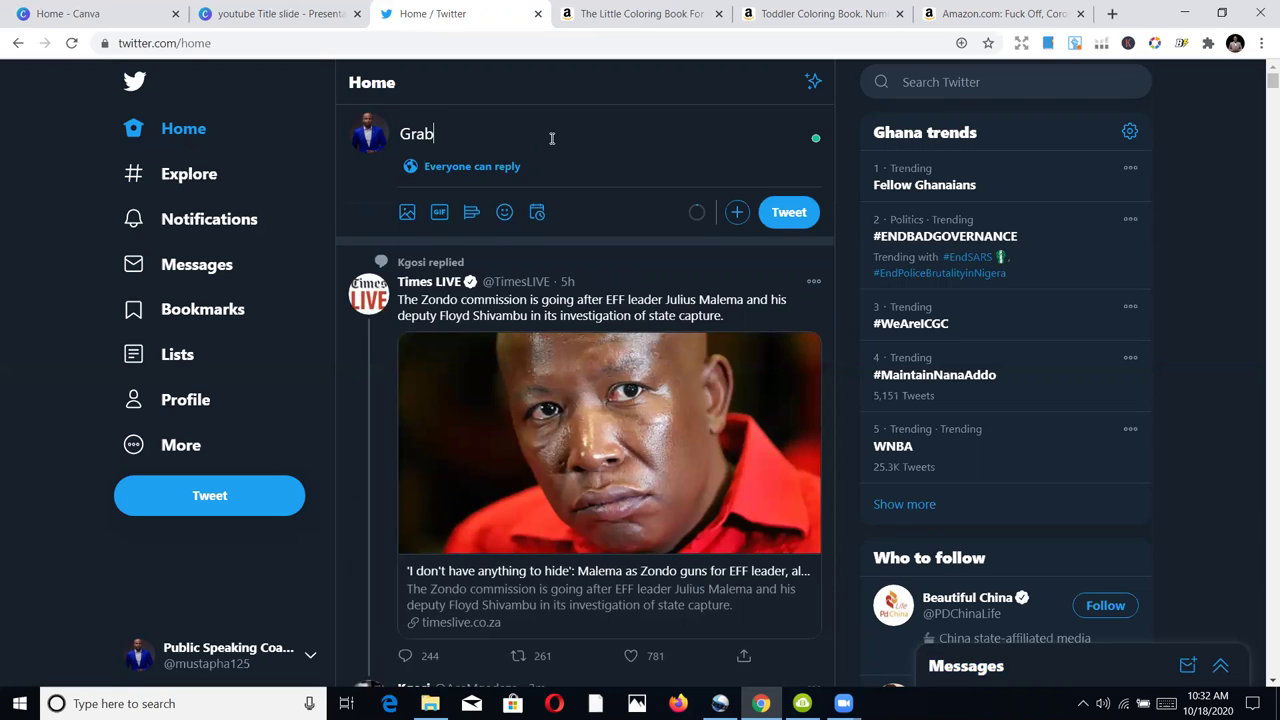
type(" this coloring for your relaxin")
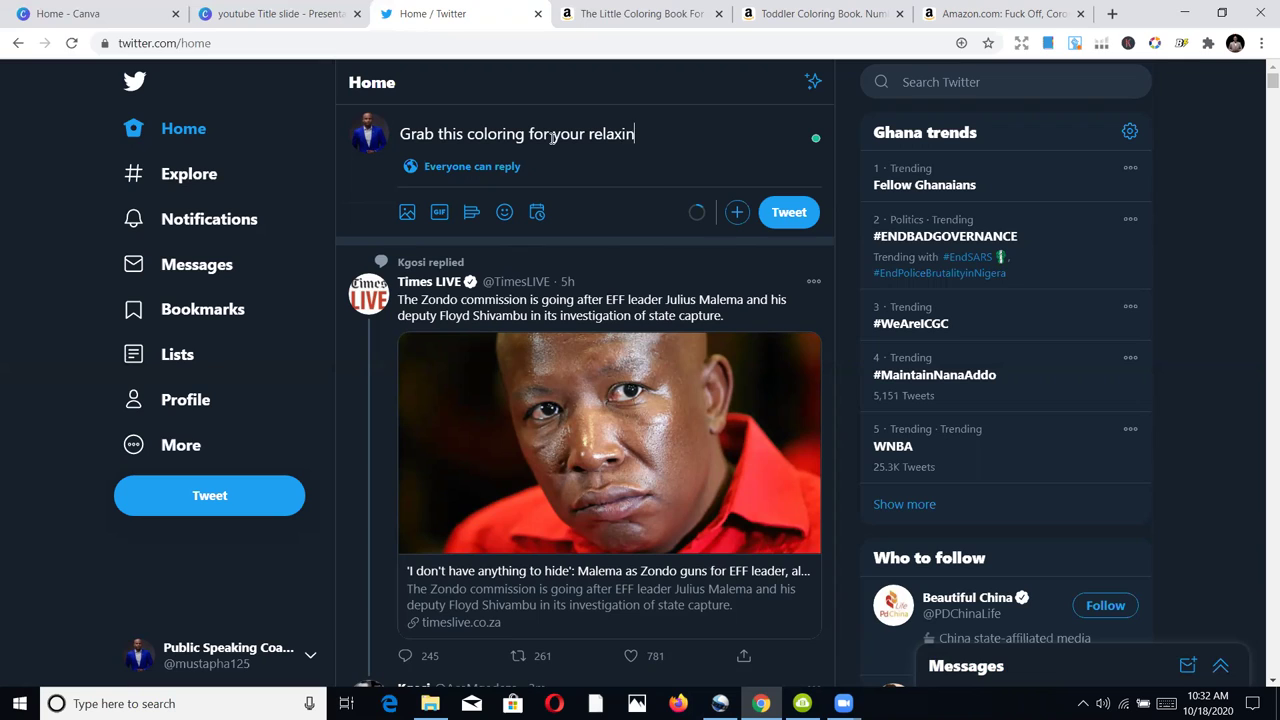
key("BackSpace")
key("BackSpace")
type("ation")
left_click(528, 133)
type("book")
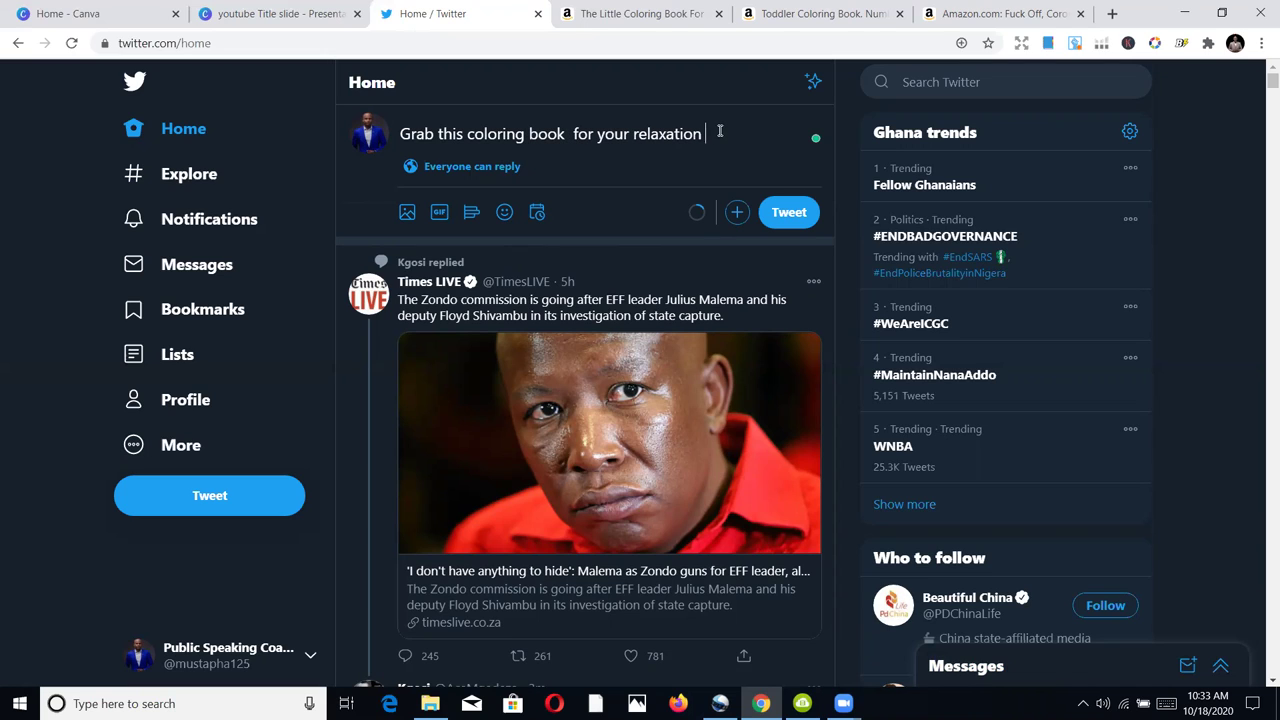
Paste the copied Amazon book link into the tweet and add the hashtags #coloringbook and #adultcoloring on a new line below it
key("ctrl+v")
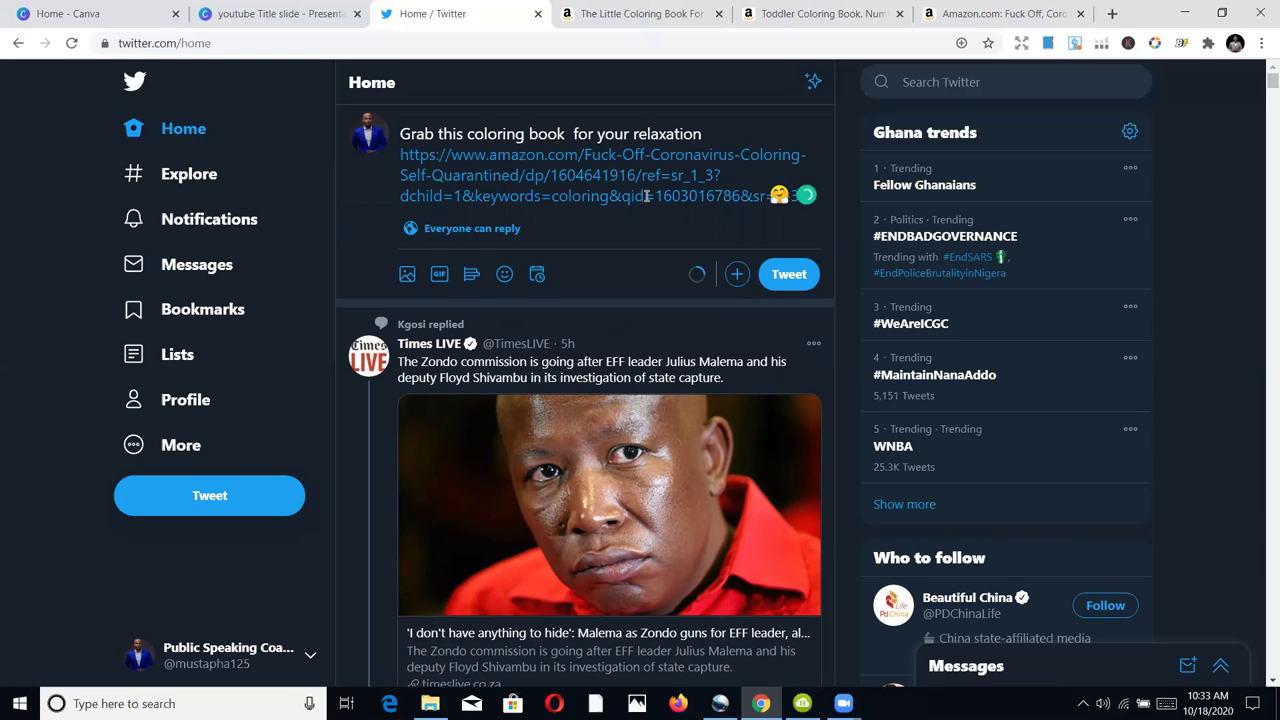
key("Return")
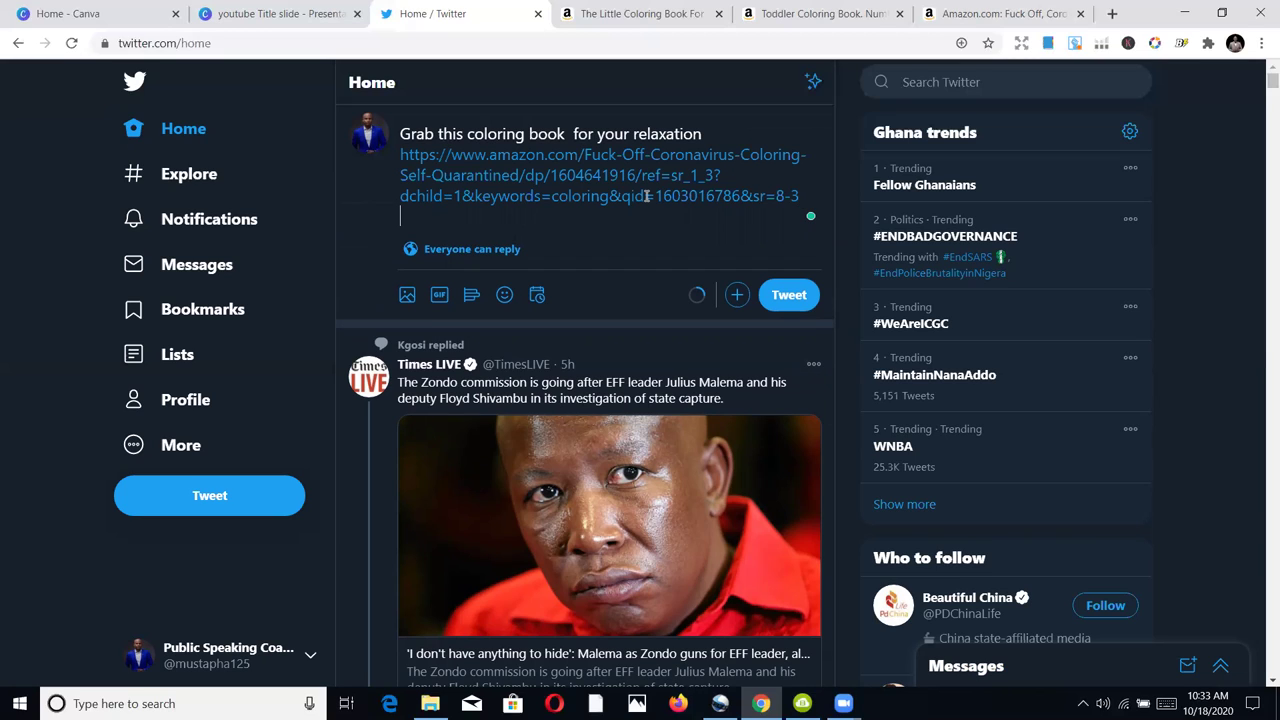
type("#coloring")
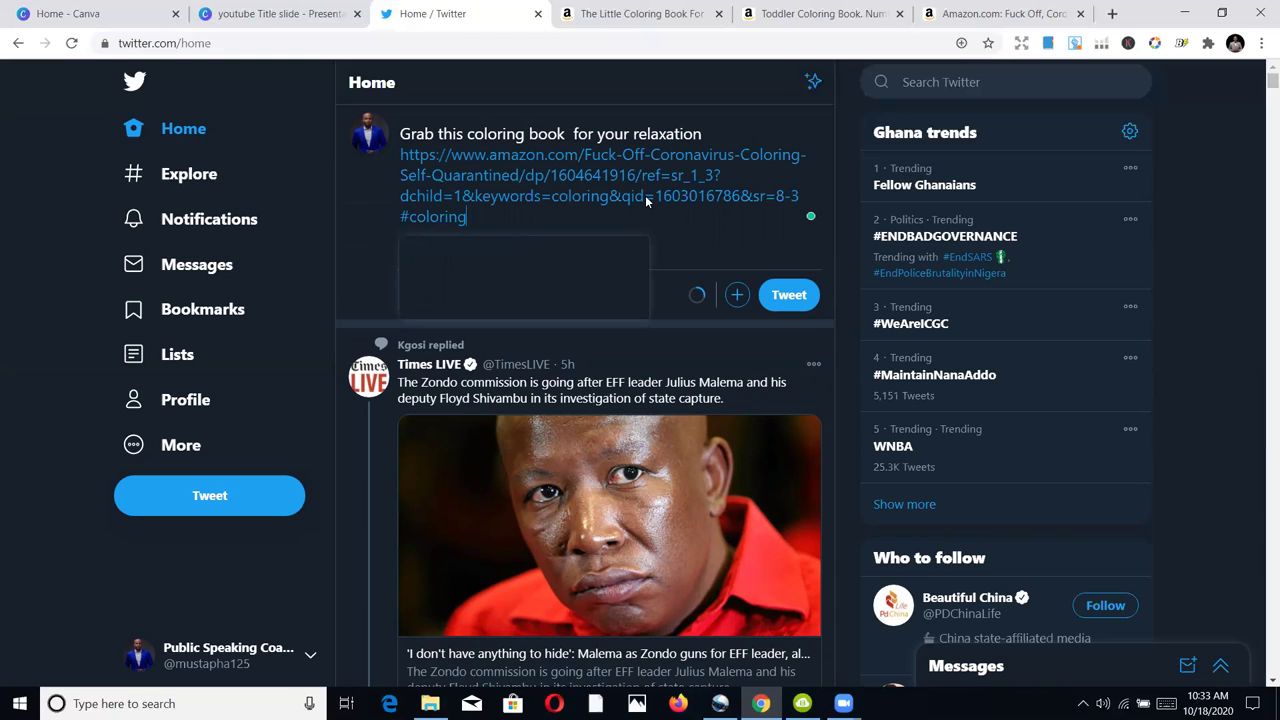
type("book #adultcoloring")
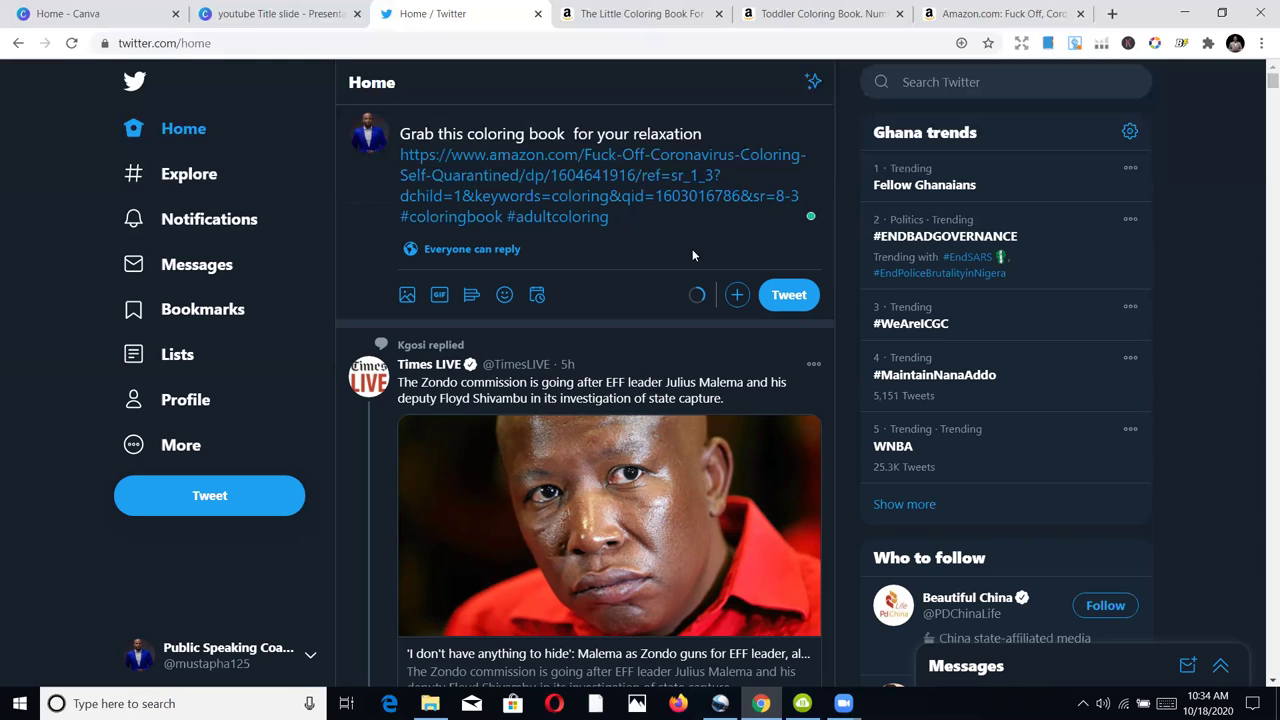
Post the tweet and check its link, hashtags and book preview in the home timeline
left_click(790, 298)
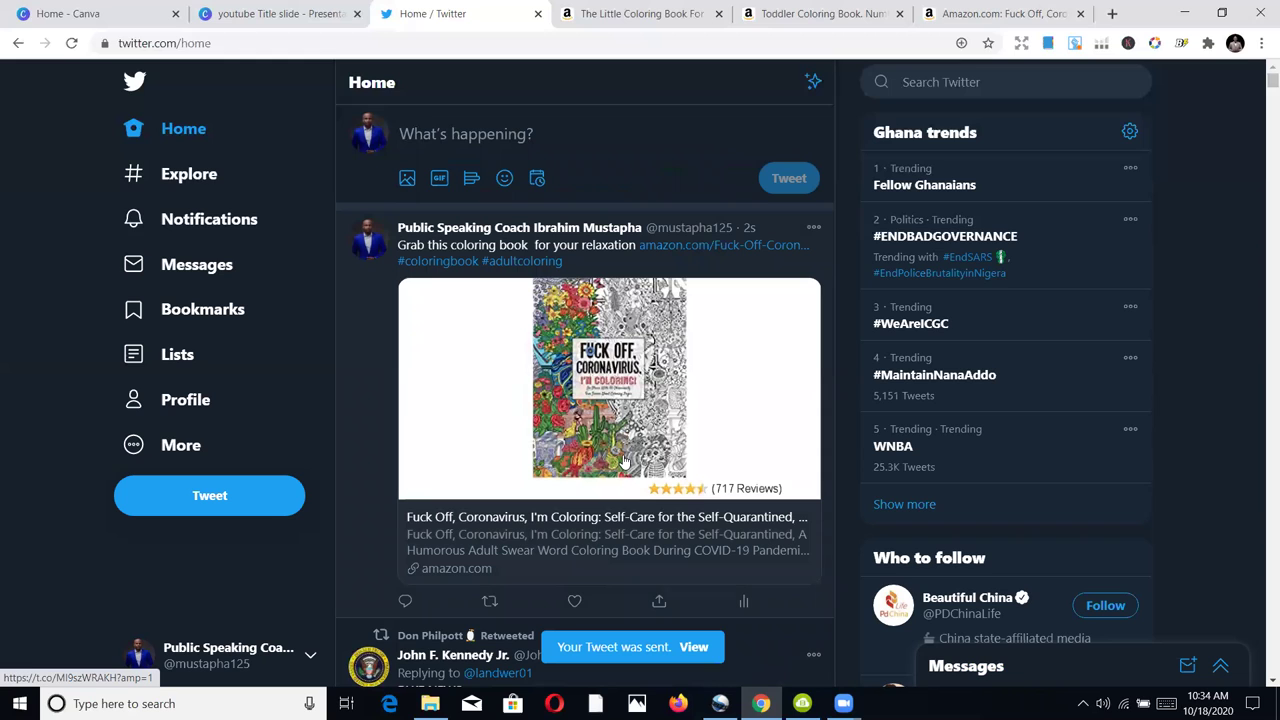
scroll(548, 490, "down", 2)
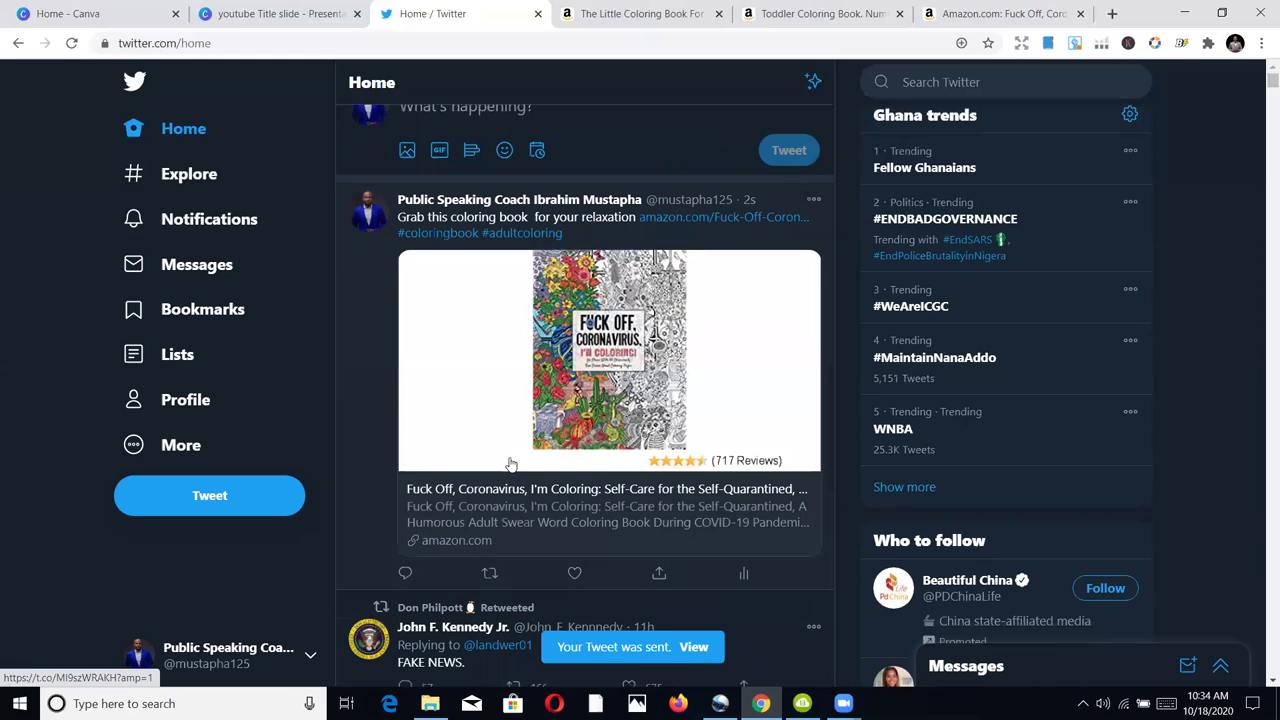
scroll(520, 452, "up", 2)
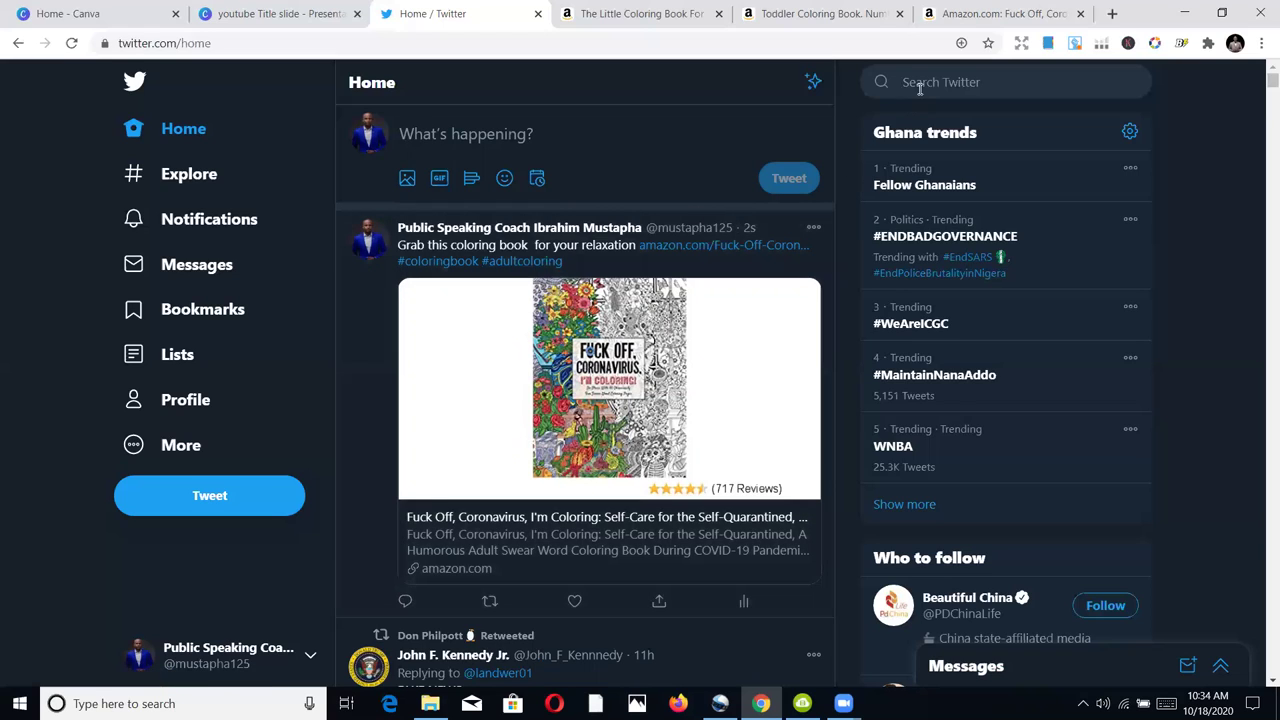
scroll(677, 434, "down", 2)
scroll(677, 434, "up", 2)
Search Twitter for #ColoringBook again, show the latest results, and look for the newly posted book promotion among them
left_click(895, 78)
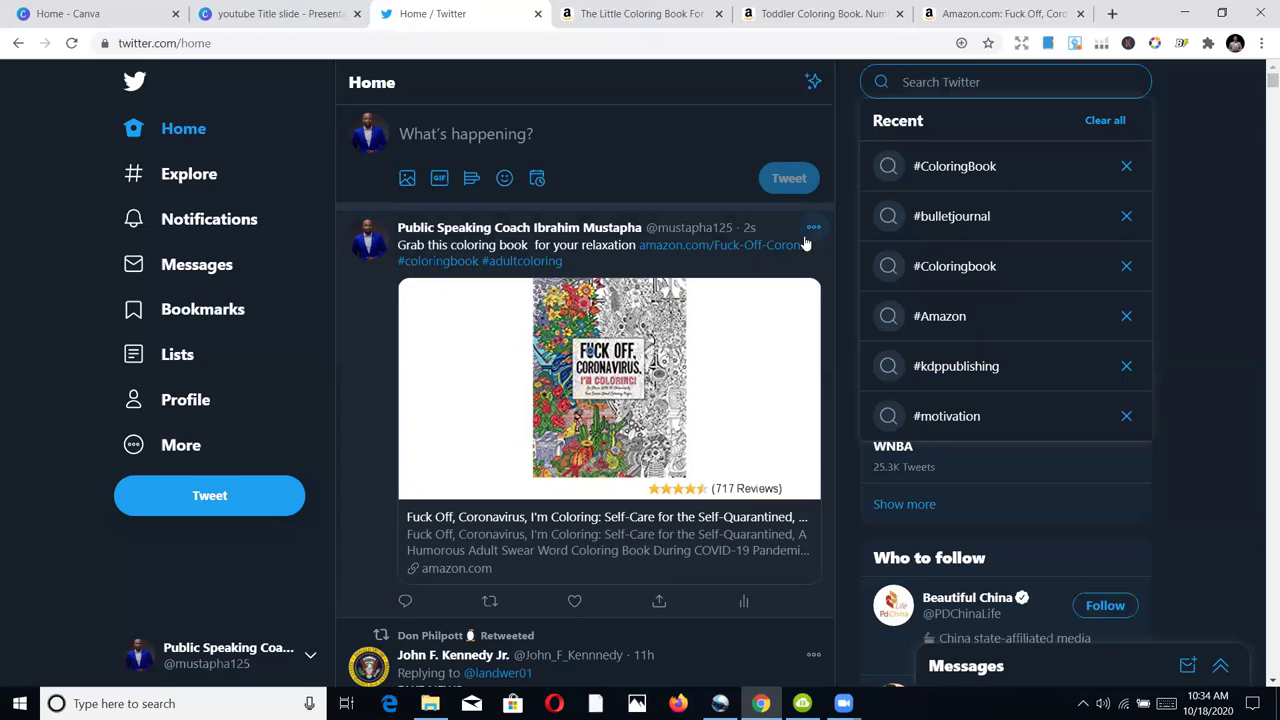
left_click(975, 166)
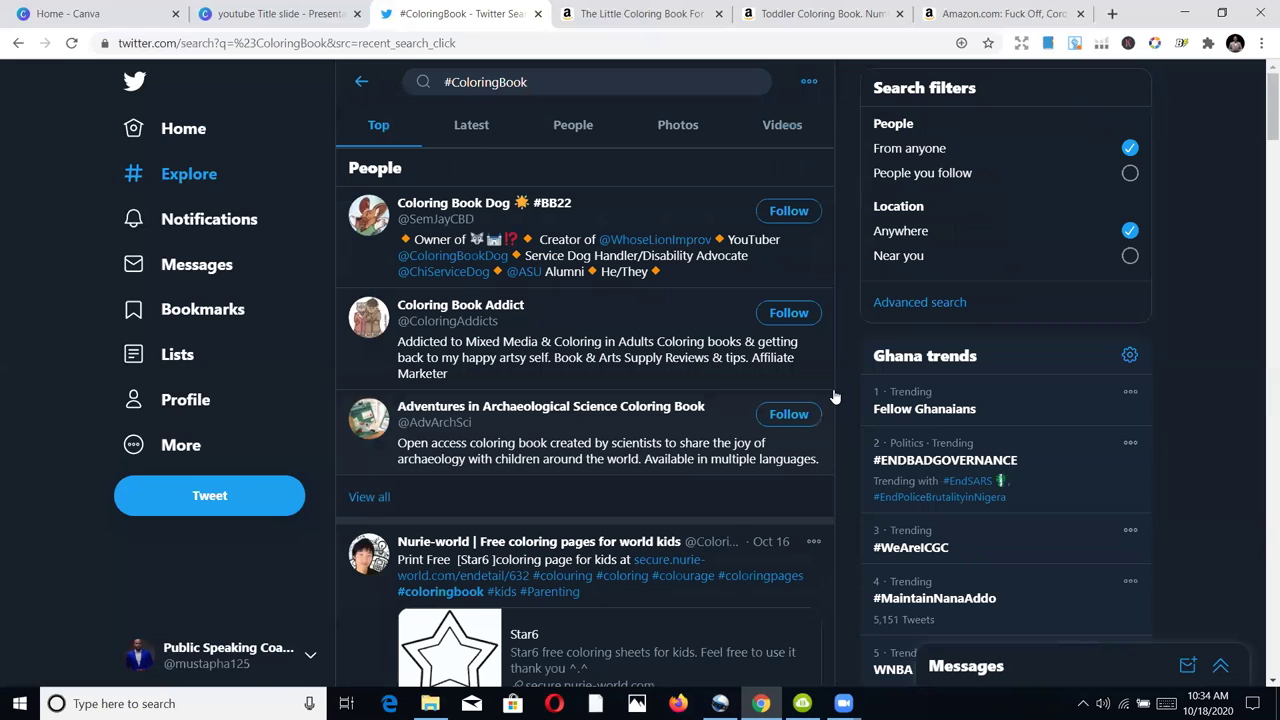
left_click(475, 135)
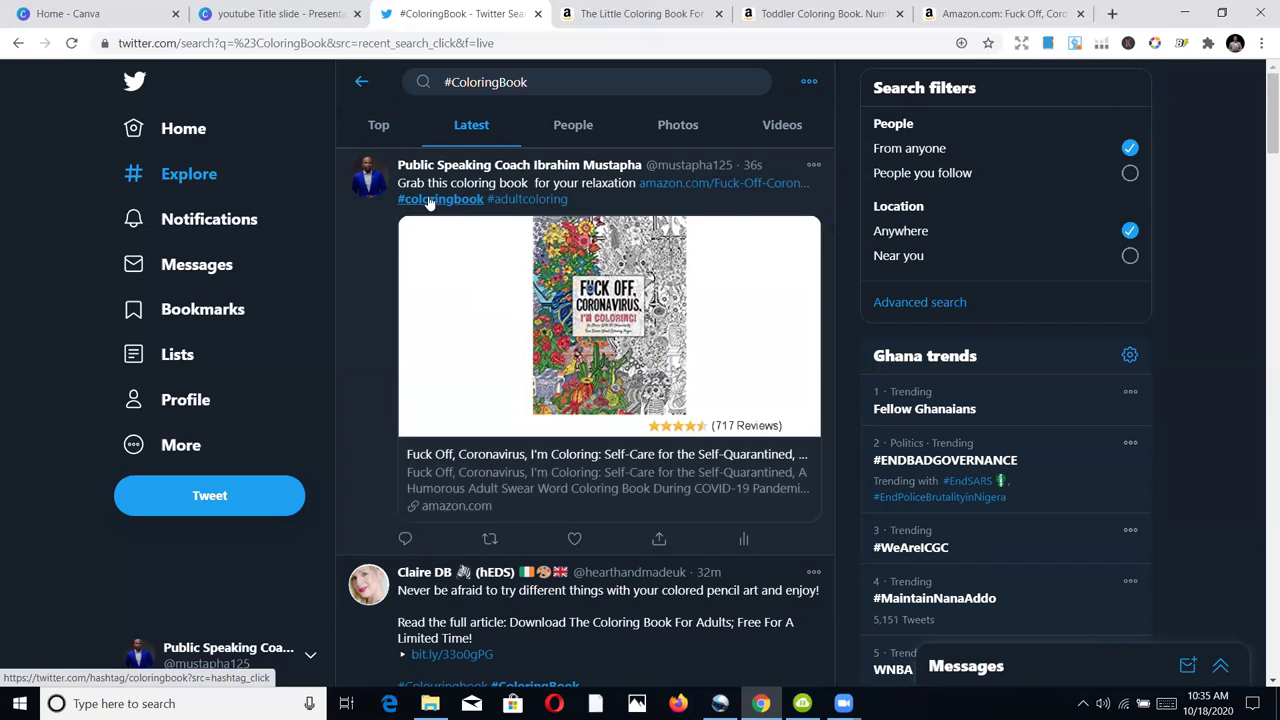
scroll(449, 283, "down", 1)
scroll(635, 318, "down", 7)
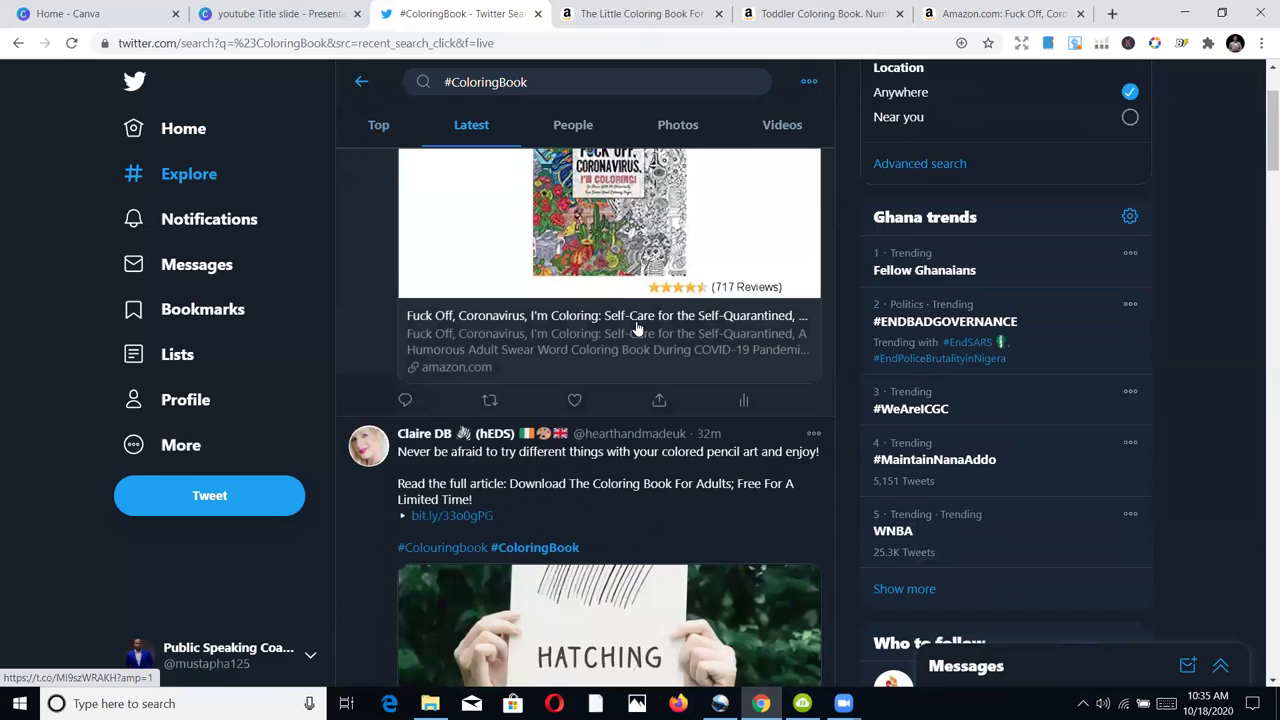
Compare the new book promotion with the neighbouring posts in the latest #ColoringBook results, ending back at the new tweet
scroll(625, 390, "down", 3)
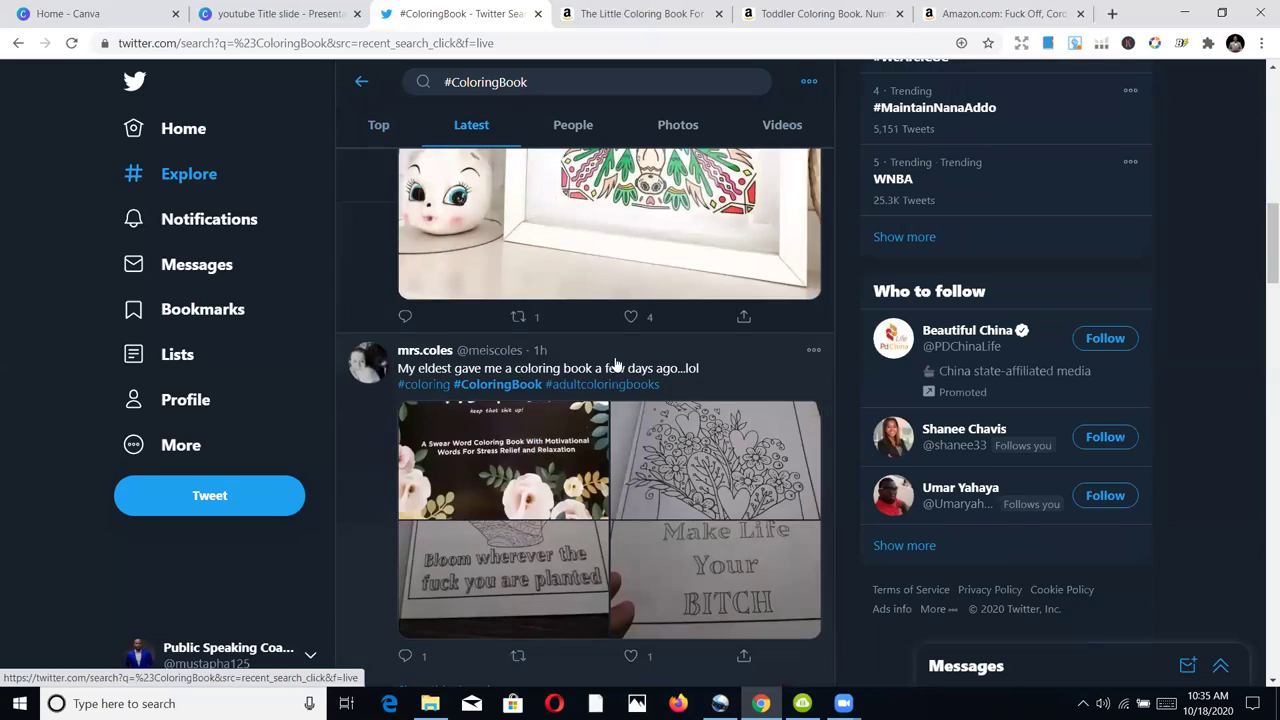
scroll(623, 360, "up", 5)
scroll(632, 352, "up", 5)
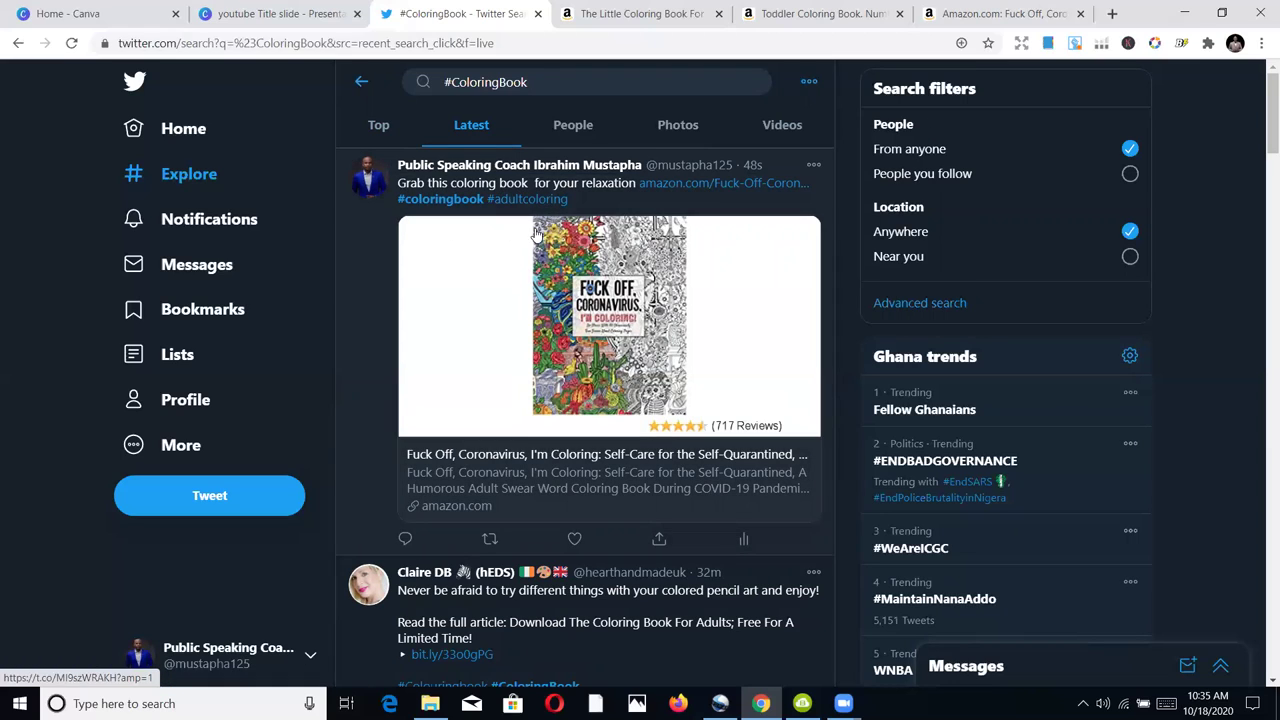
Browse the older #ColoringBook posts as far as the Halloween Coloring Book promotion and examine its Amazon link and hashtags
scroll(570, 290, "down", 3)
scroll(585, 317, "down", 3)
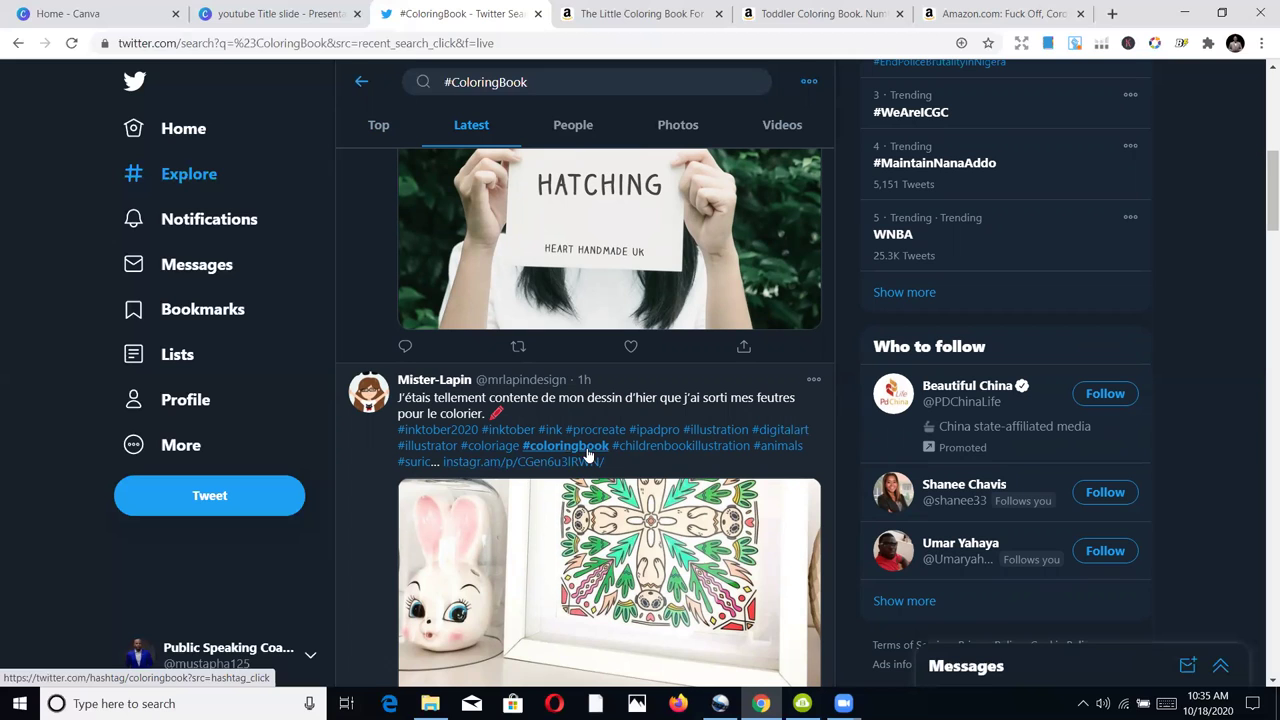
scroll(733, 477, "down", 8)
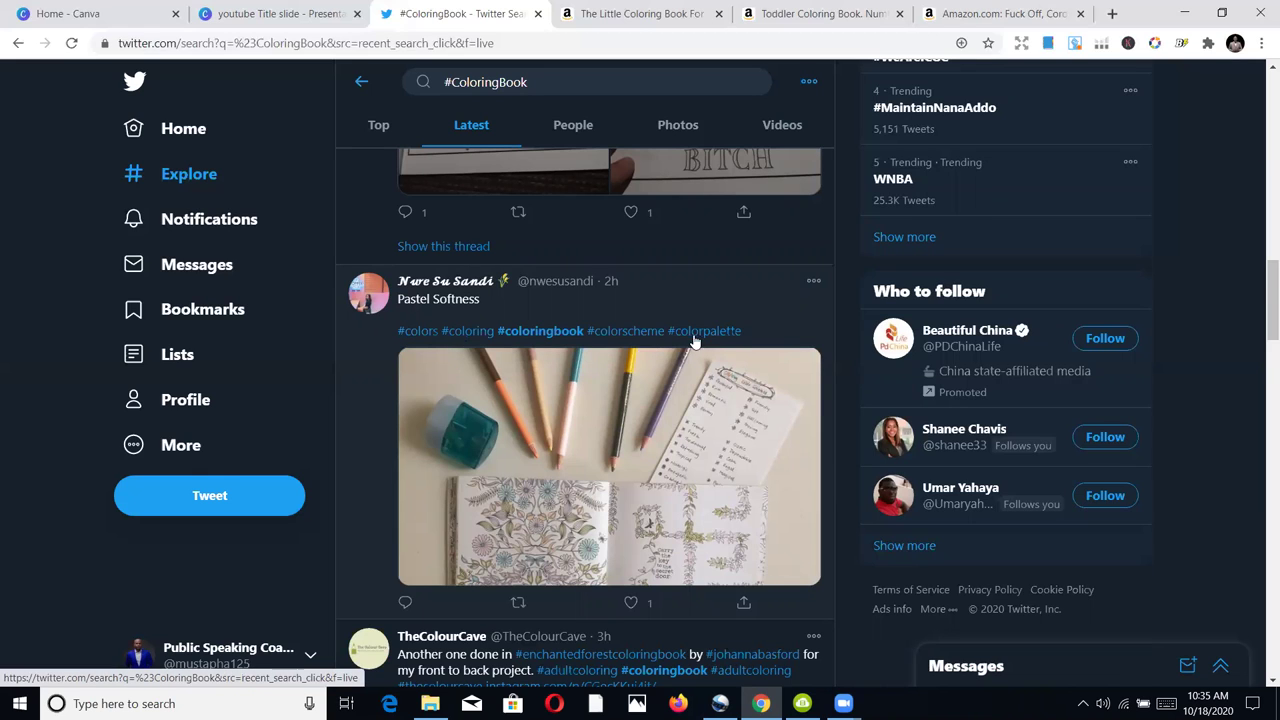
scroll(643, 350, "down", 5)
scroll(612, 318, "down", 3)
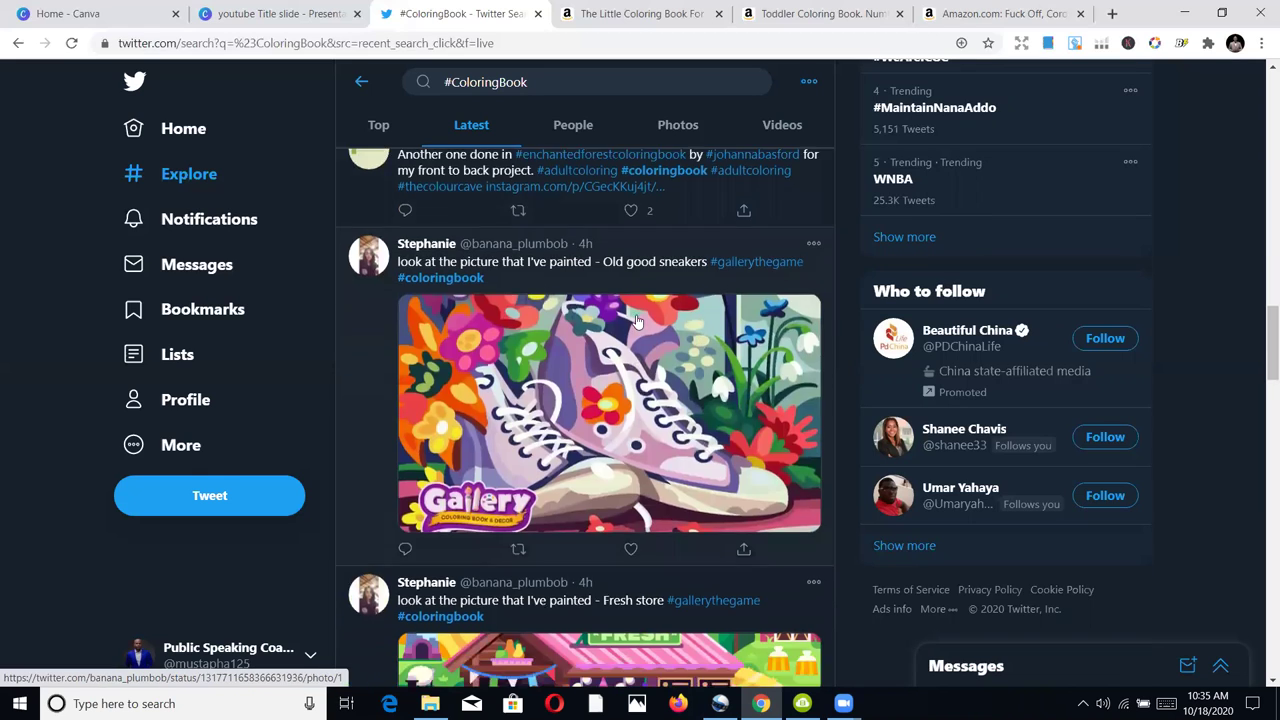
scroll(535, 415, "down", 10)
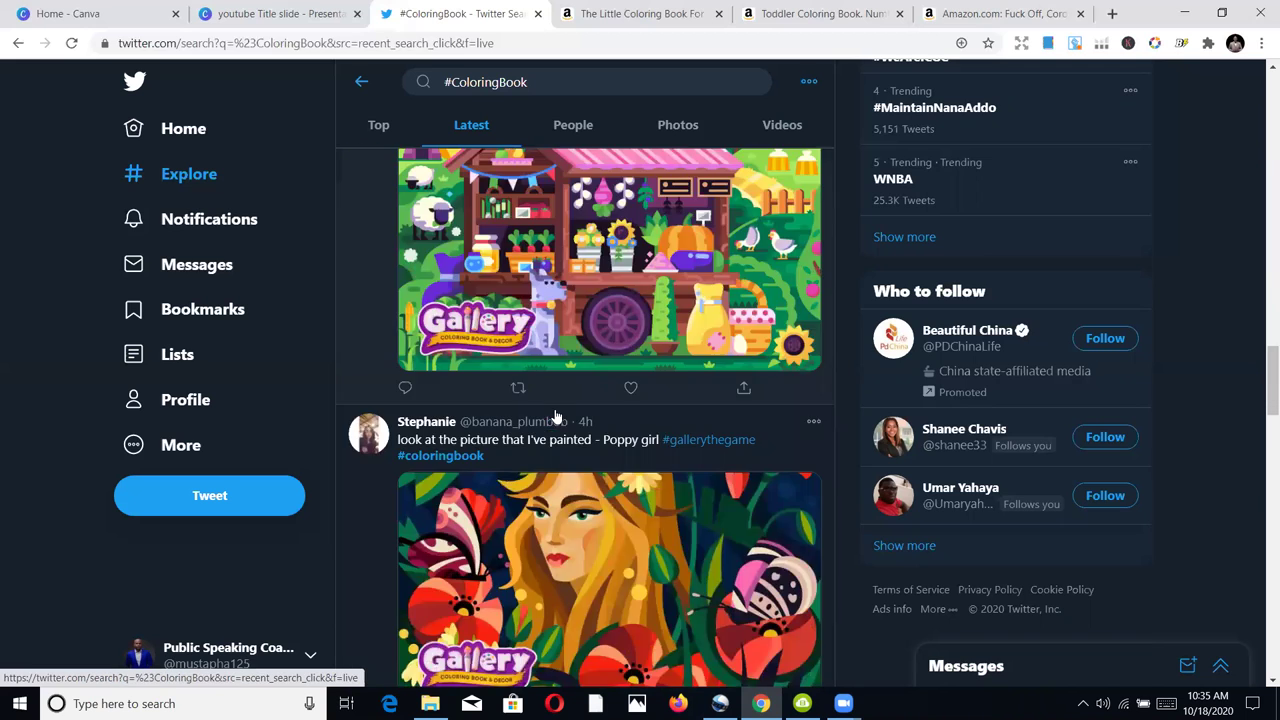
scroll(576, 399, "down", 8)
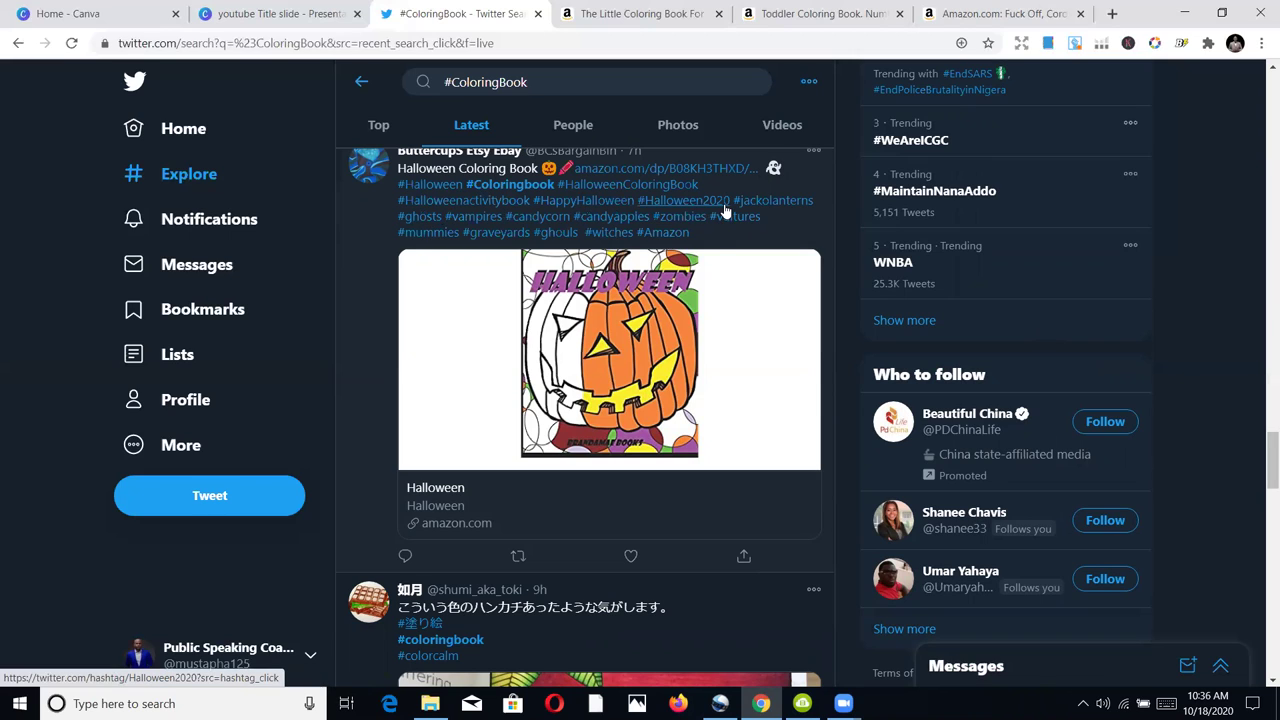
scroll(703, 243, "up", 1)
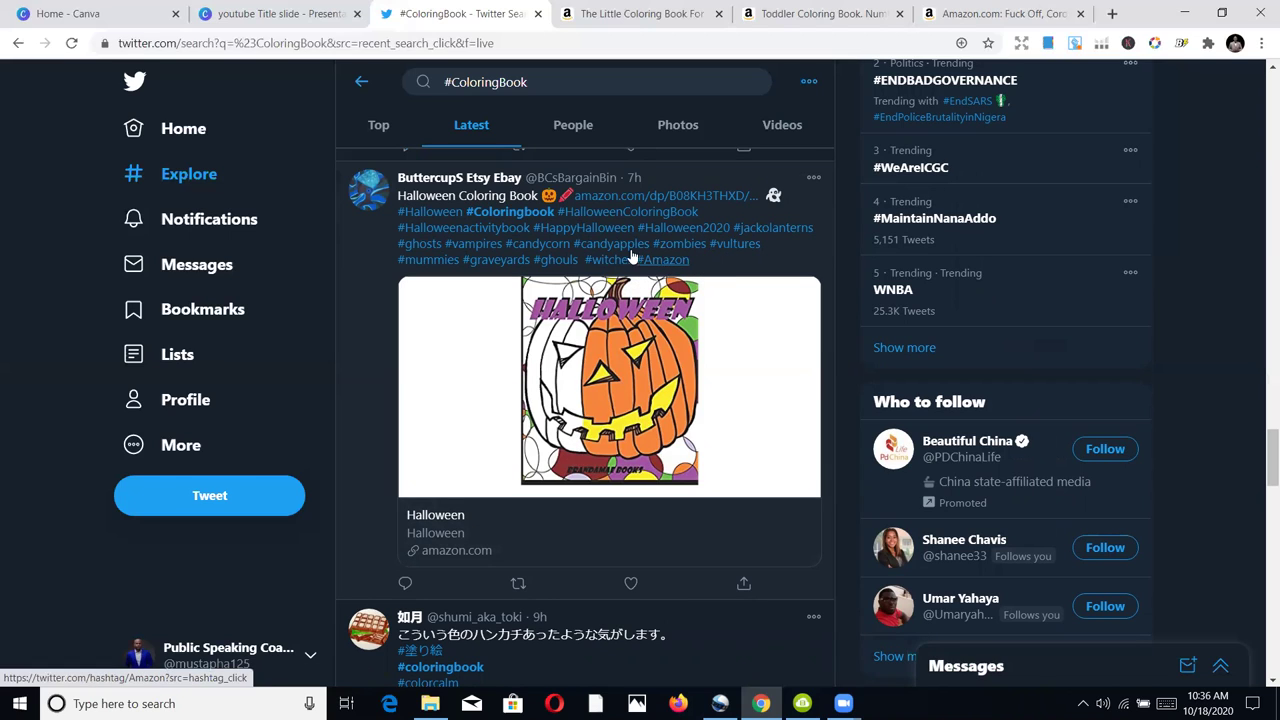
Find the Dinosaur Coloring Book for Kids promotion from Backyard_Books and examine its hashtags, description and link
scroll(697, 338, "down", 2)
scroll(697, 338, "down", 5)
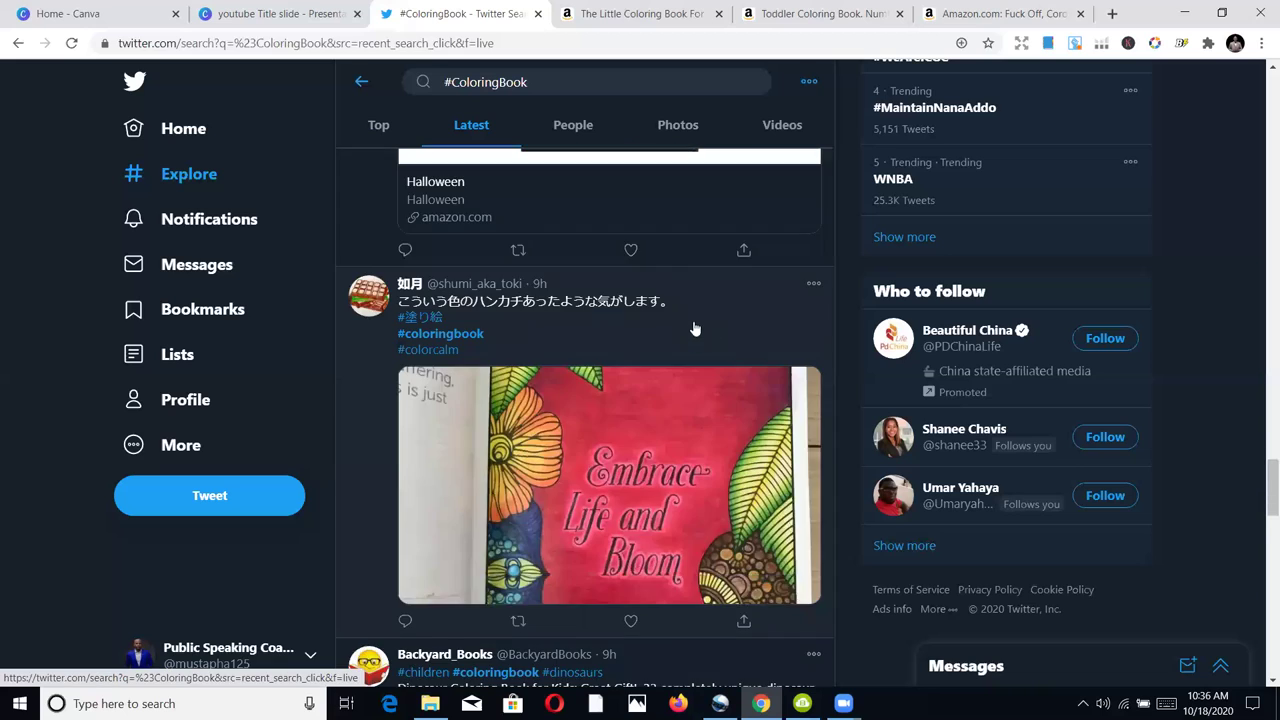
scroll(677, 328, "up", 1)
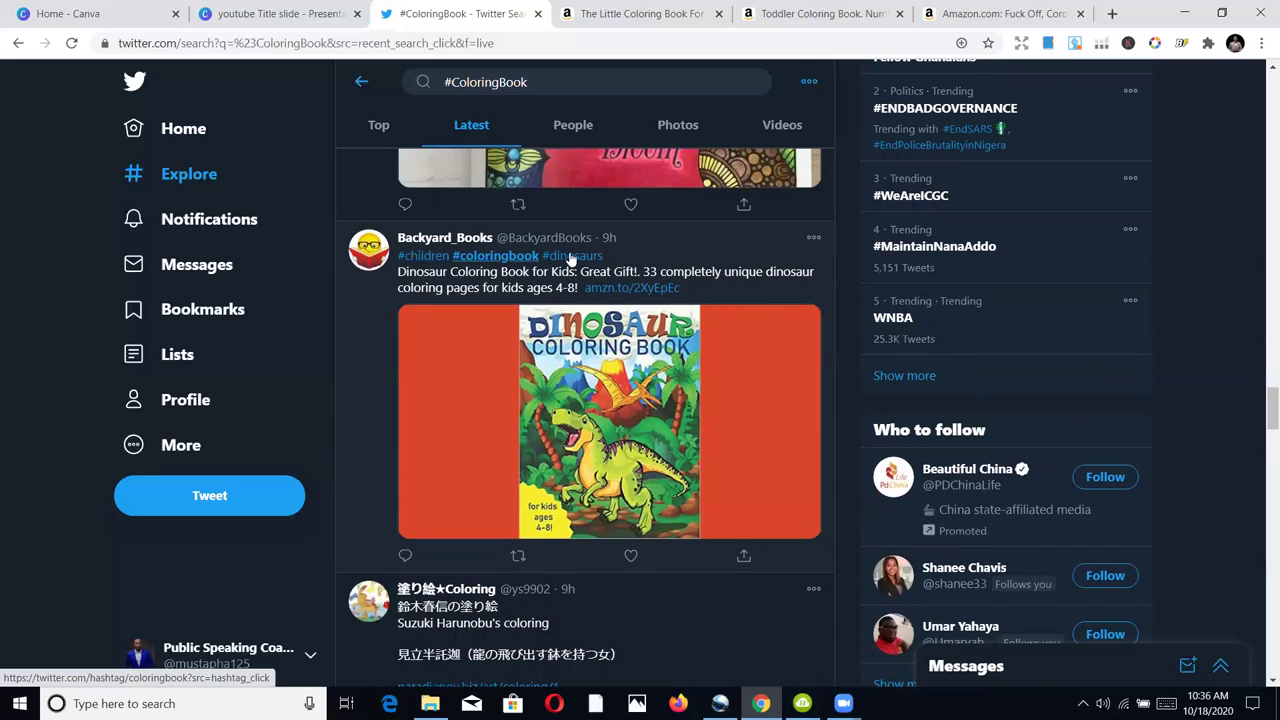
scroll(630, 264, "down", 1)
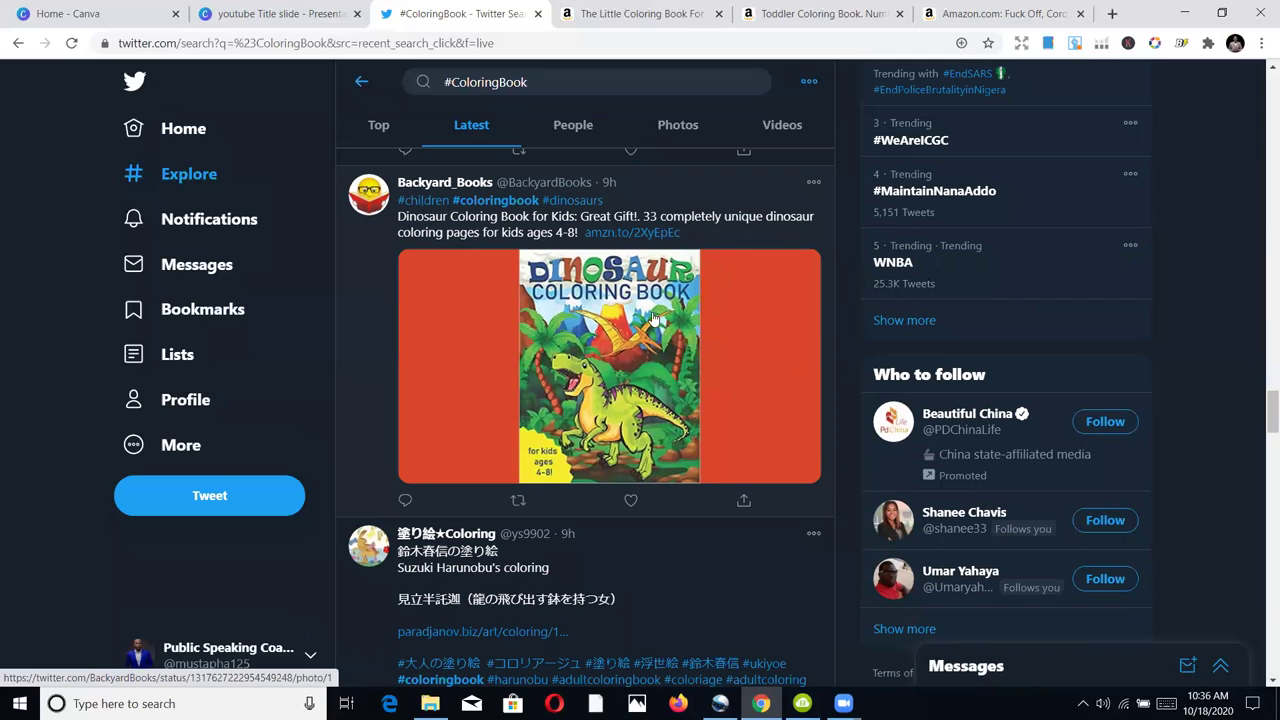
Look further through the #ColoringBook results for Forty Two Publishing's Day of the Dead promotion and examine its text, hashtags and book preview
scroll(547, 333, "down", 1)
scroll(547, 333, "down", 7)
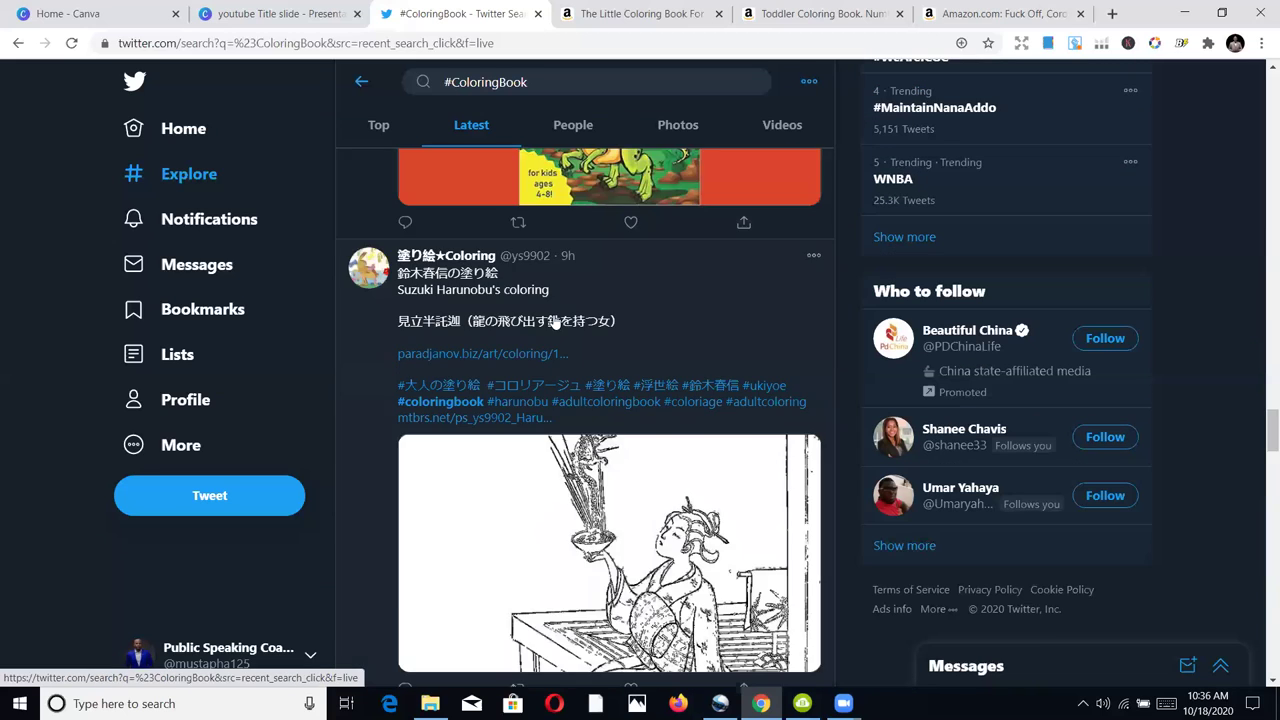
scroll(597, 347, "down", 1)
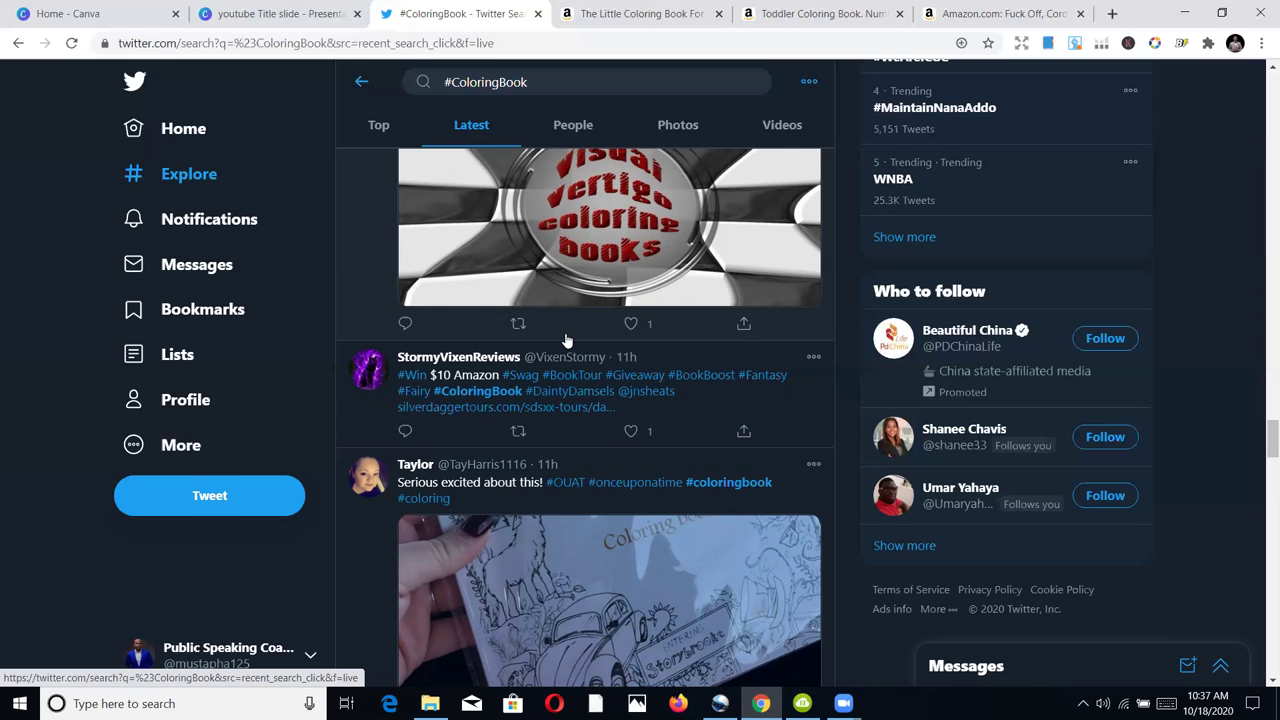
scroll(652, 386, "down", 3)
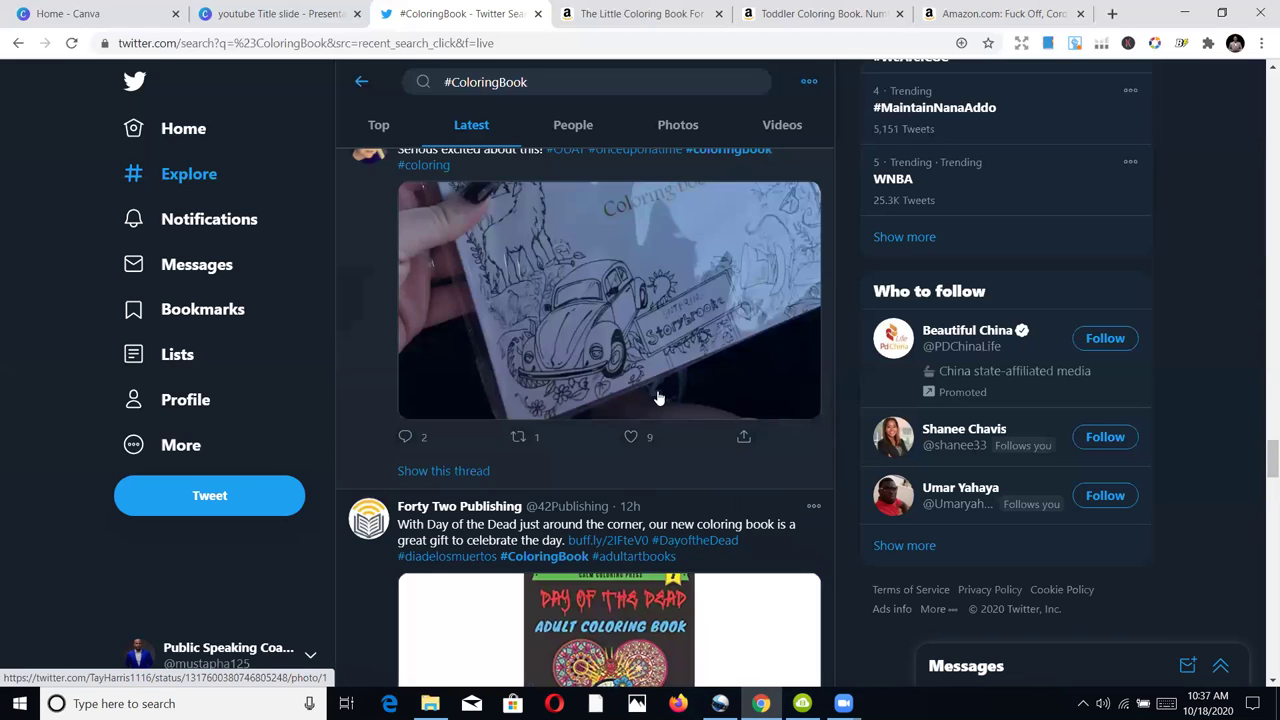
scroll(658, 398, "down", 3)
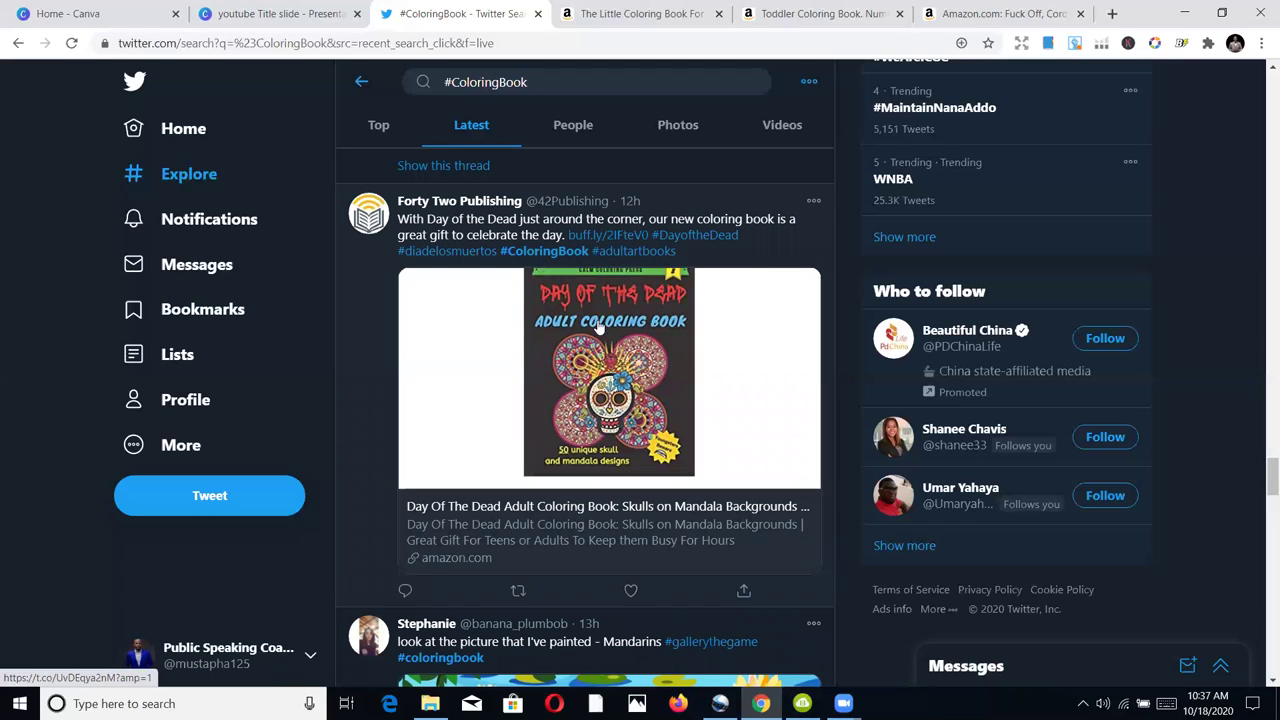
scroll(601, 455, "down", 1)
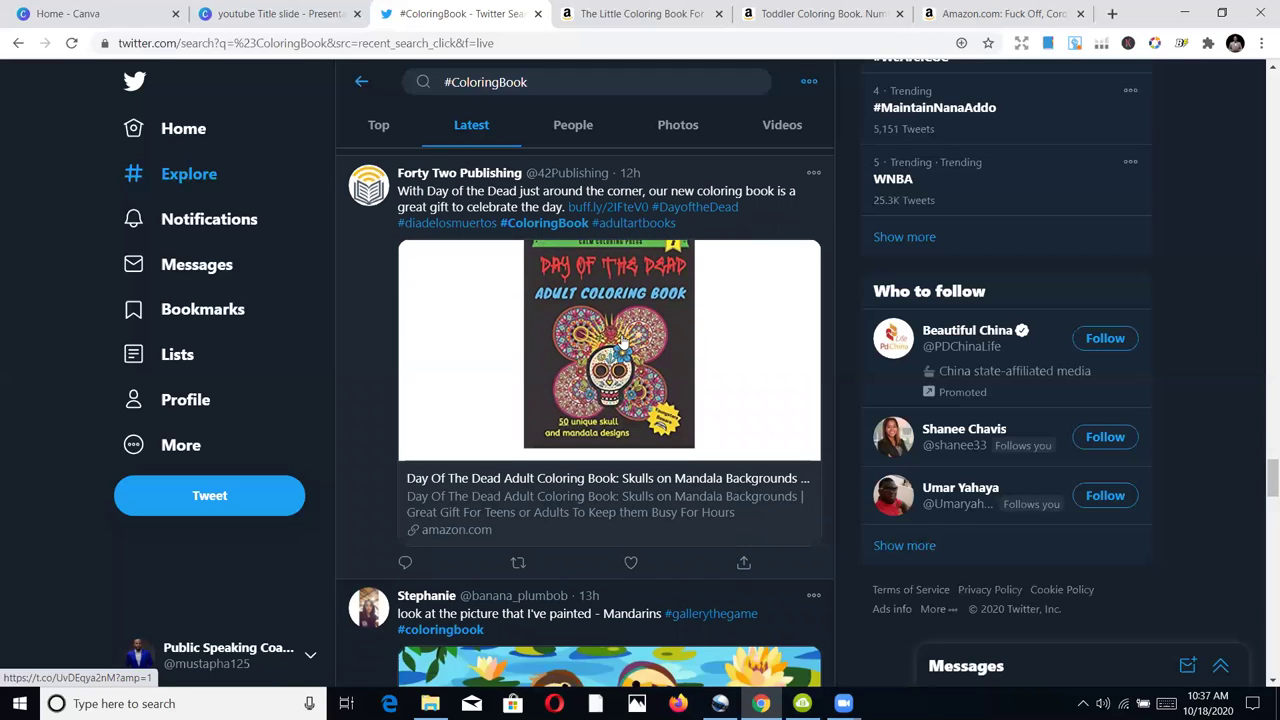
scroll(583, 357, "up", 1)
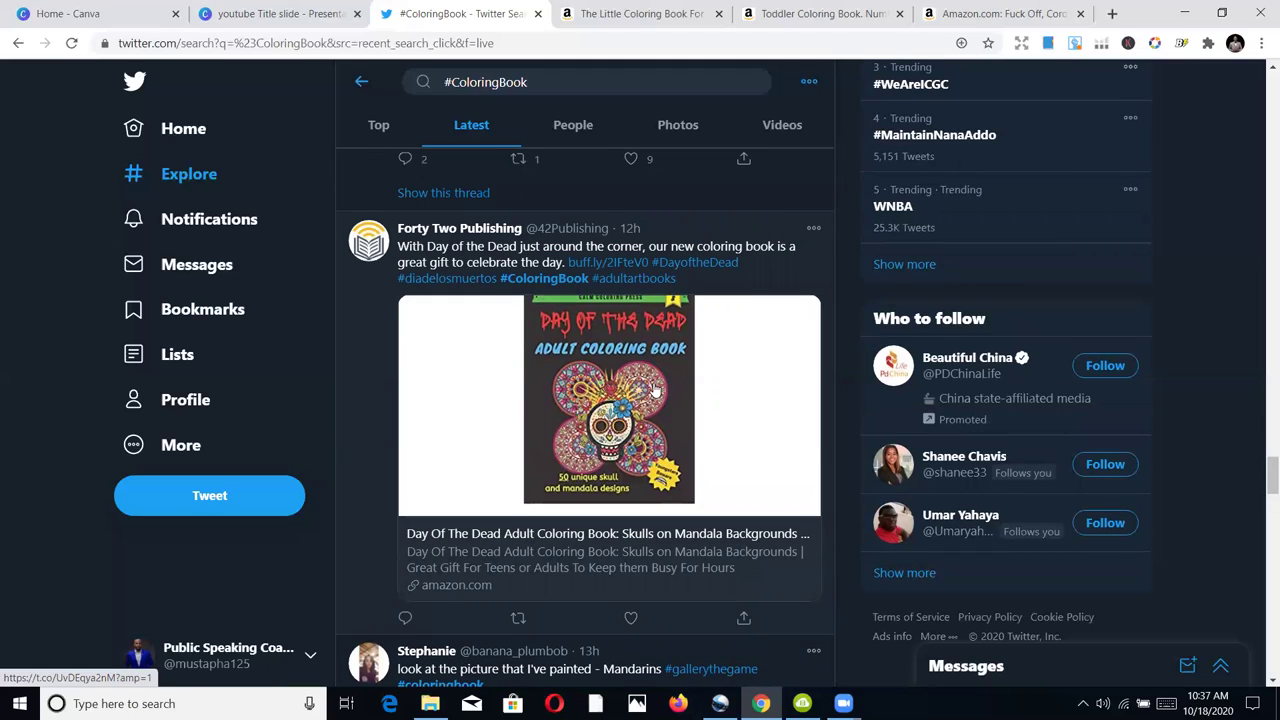
Open the Day of the Dead book's Amazon page from the tweet, check its publication date against the system calendar, and close the page
left_click(631, 466)
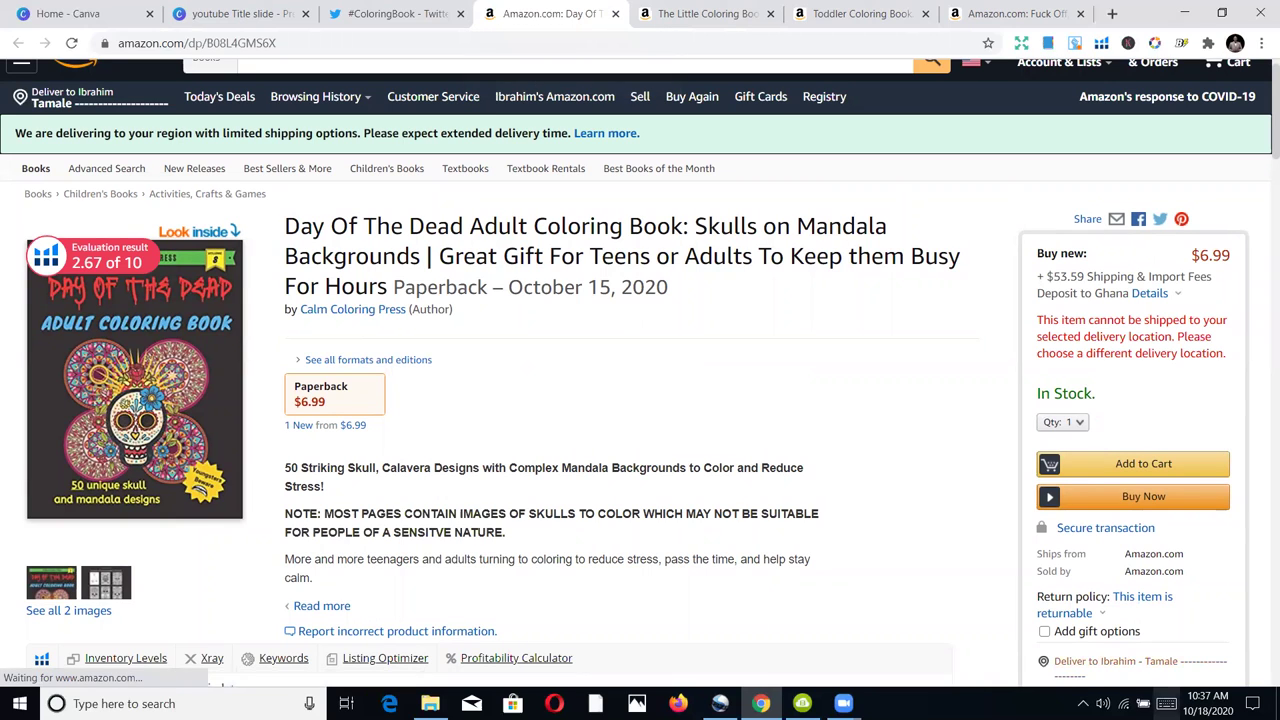
left_click(1200, 703)
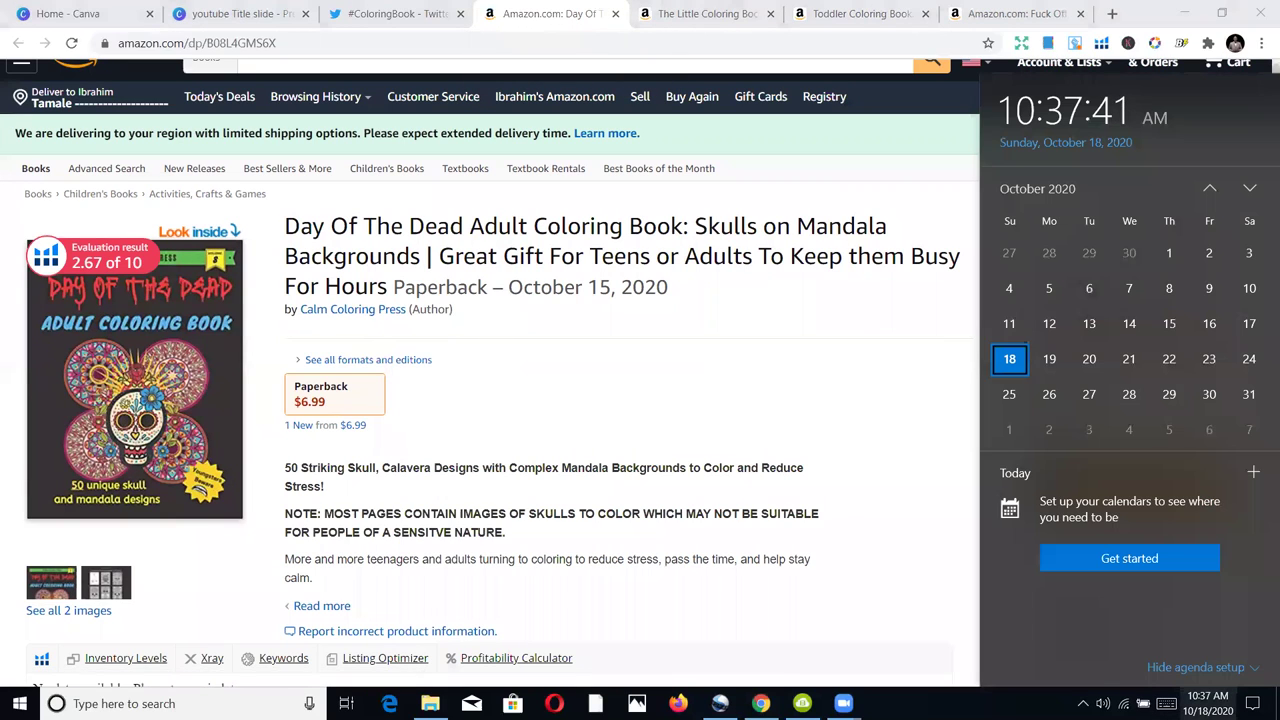
left_click(825, 382)
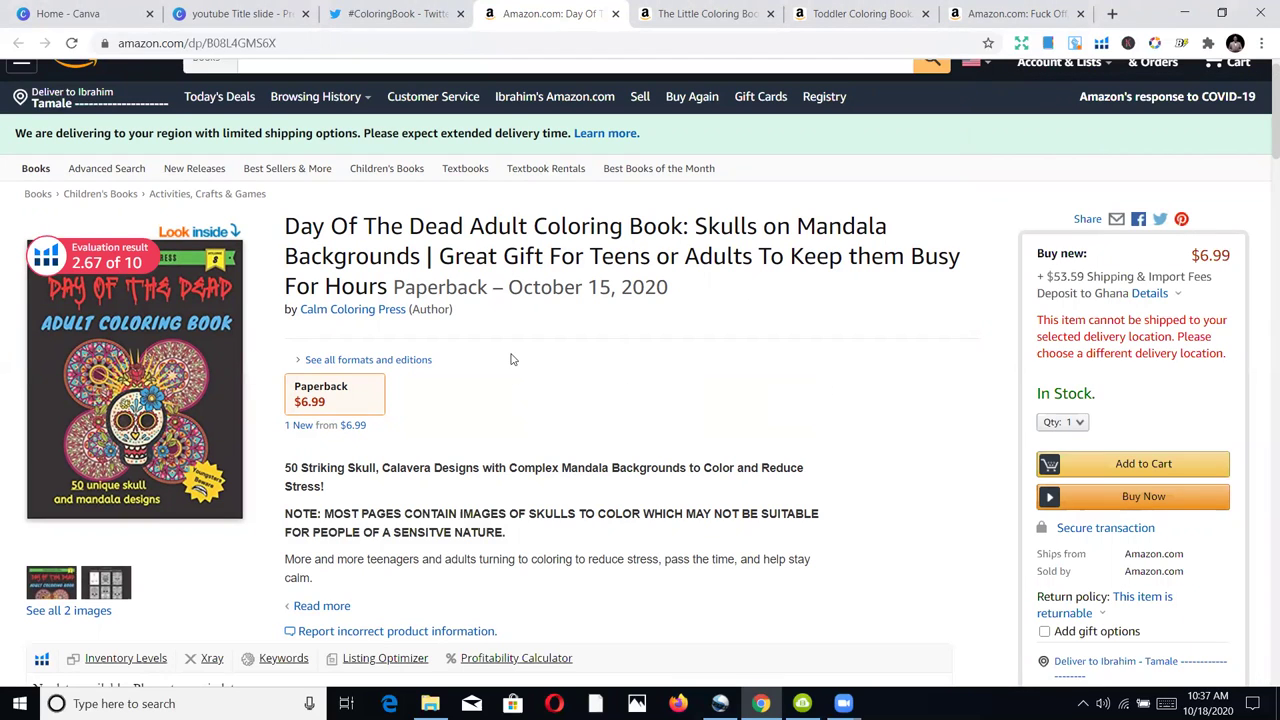
scroll(540, 366, "down", 4)
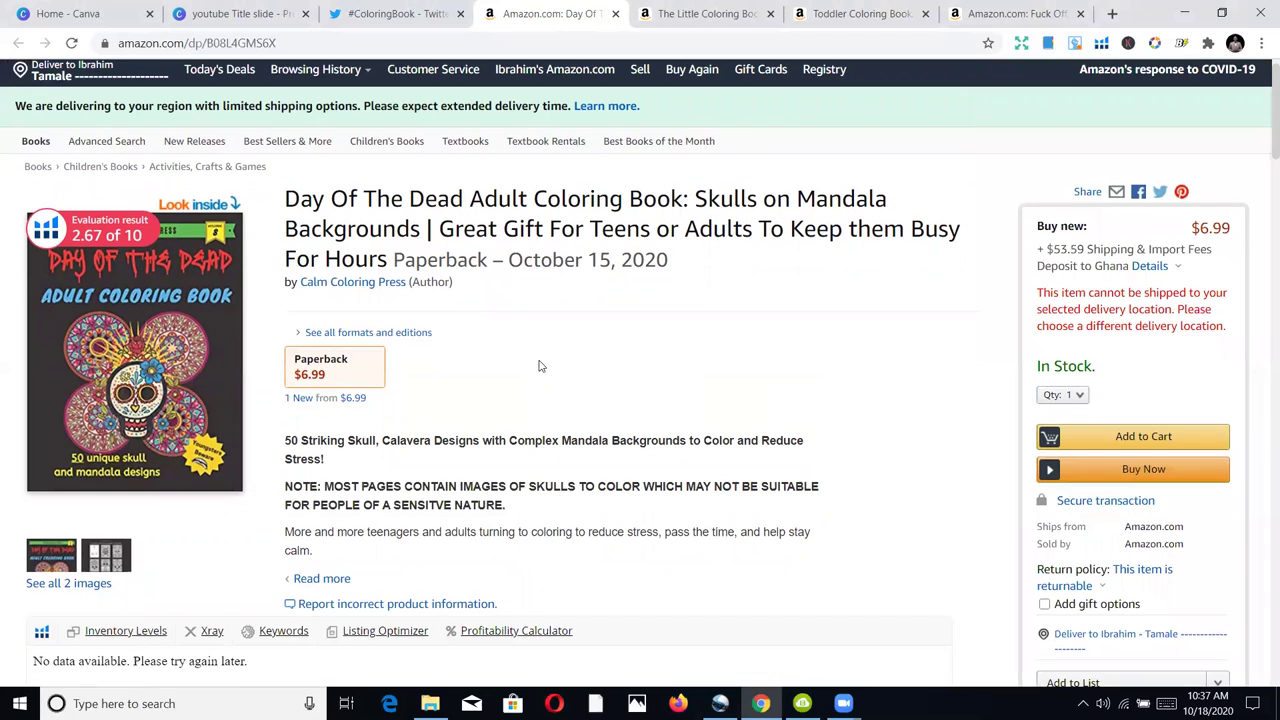
scroll(545, 357, "up", 3)
scroll(547, 357, "up", 1)
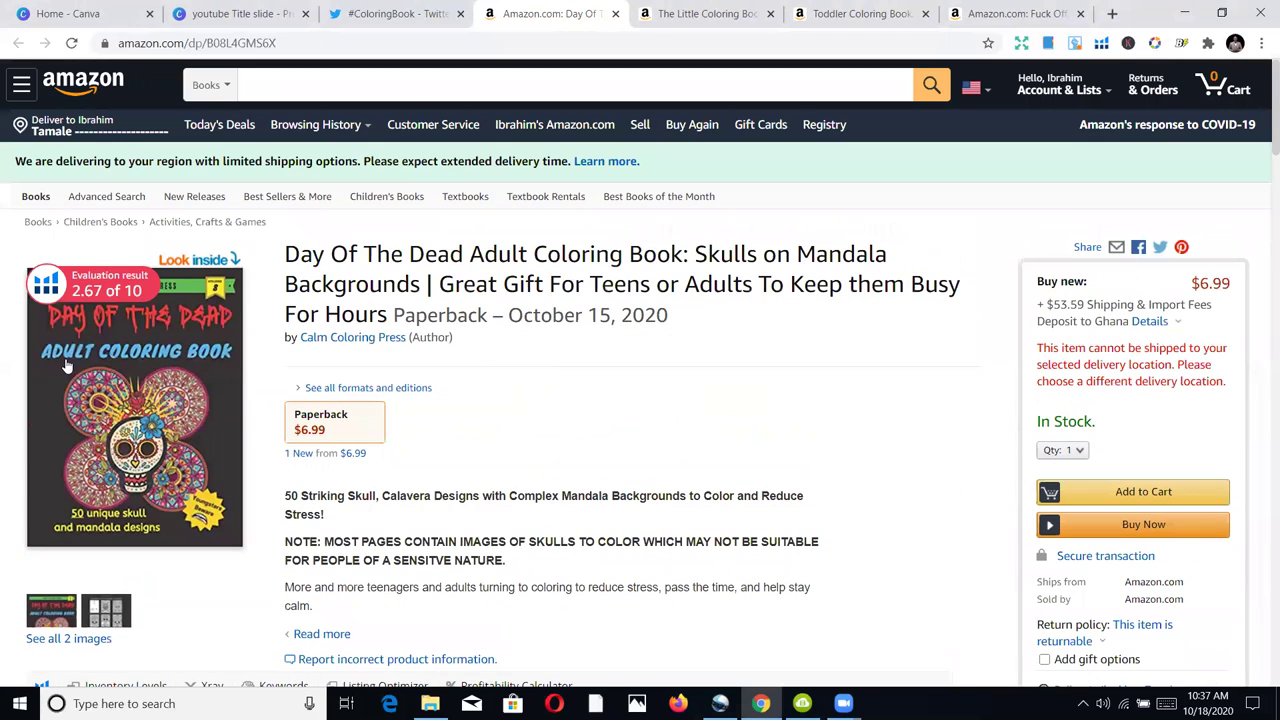
left_click(615, 13)
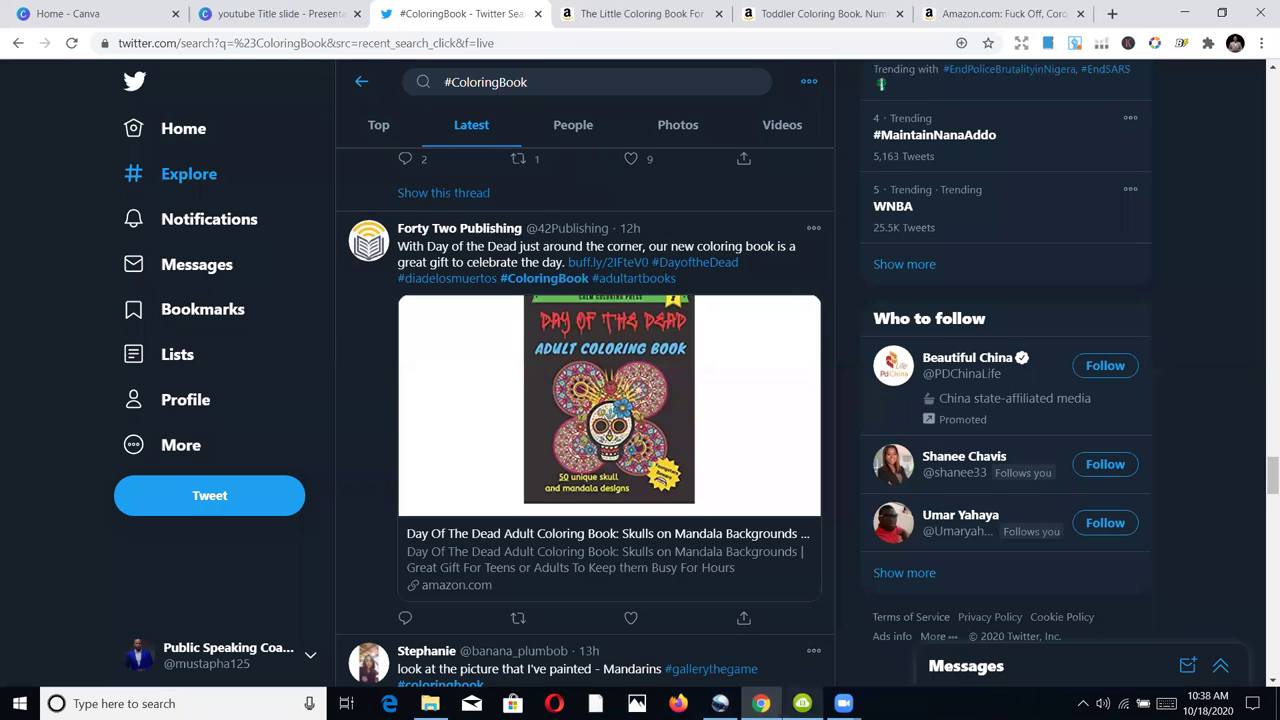
mouse_move(802, 703)
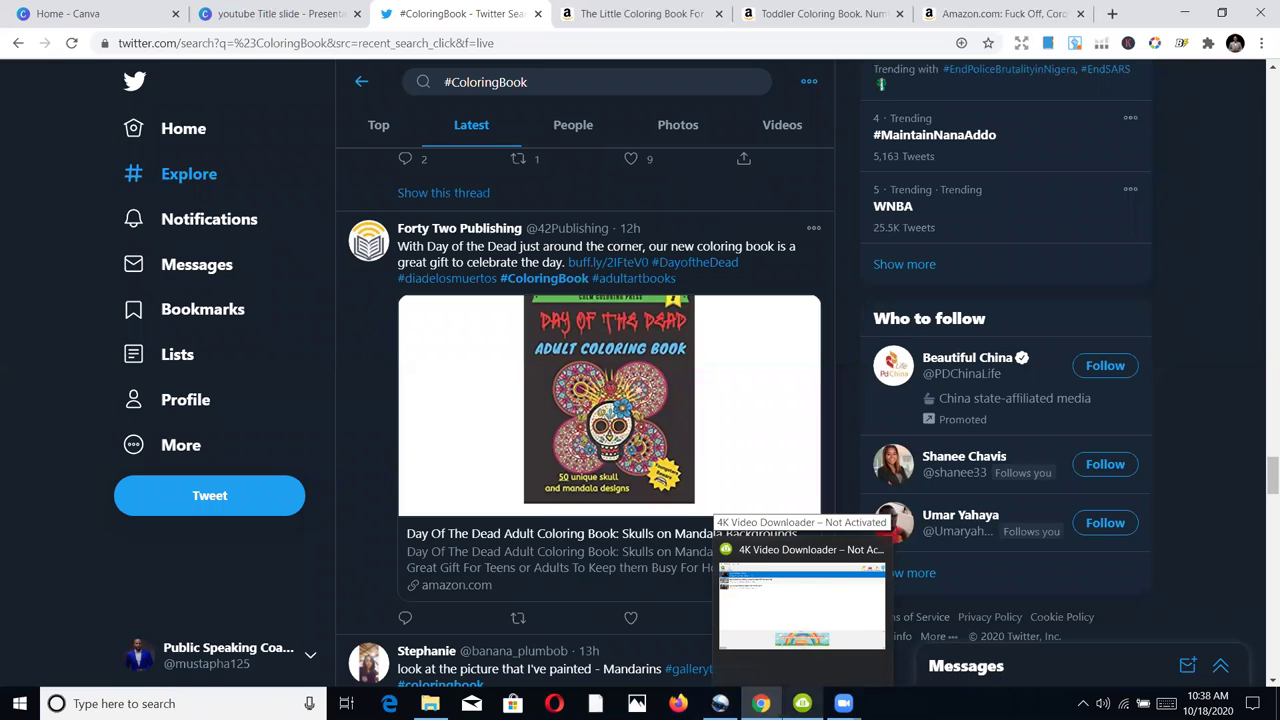